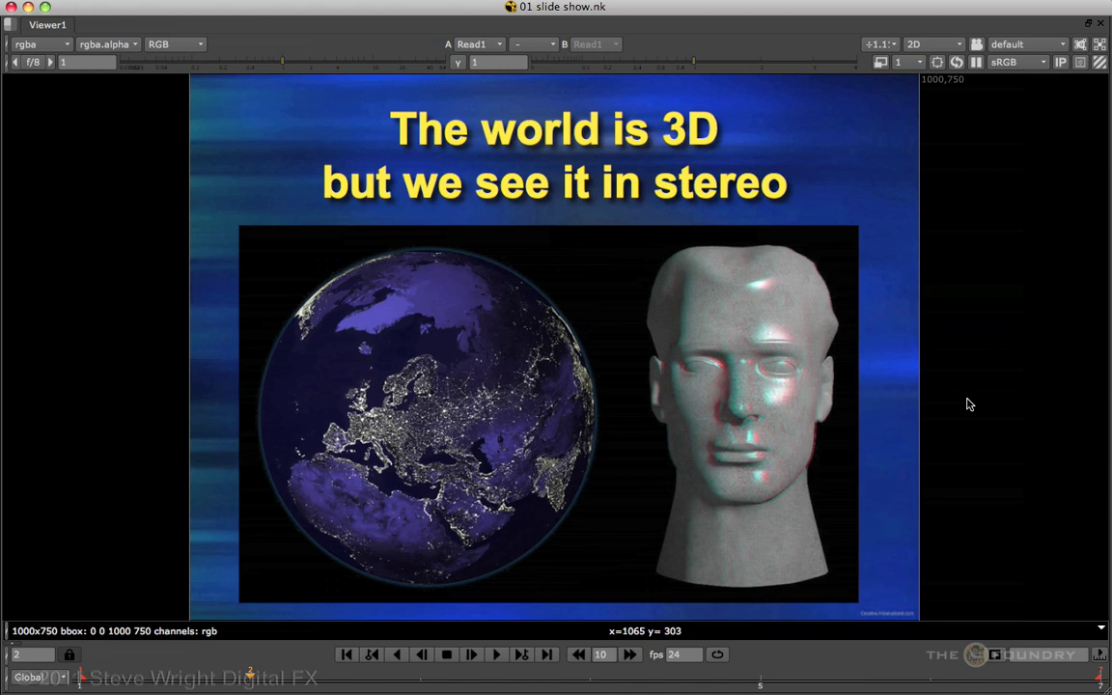
# Step: Step through the stereo slide sequence one frame at a time, from frame 2 to frame 7
pyautogui.press('Right')
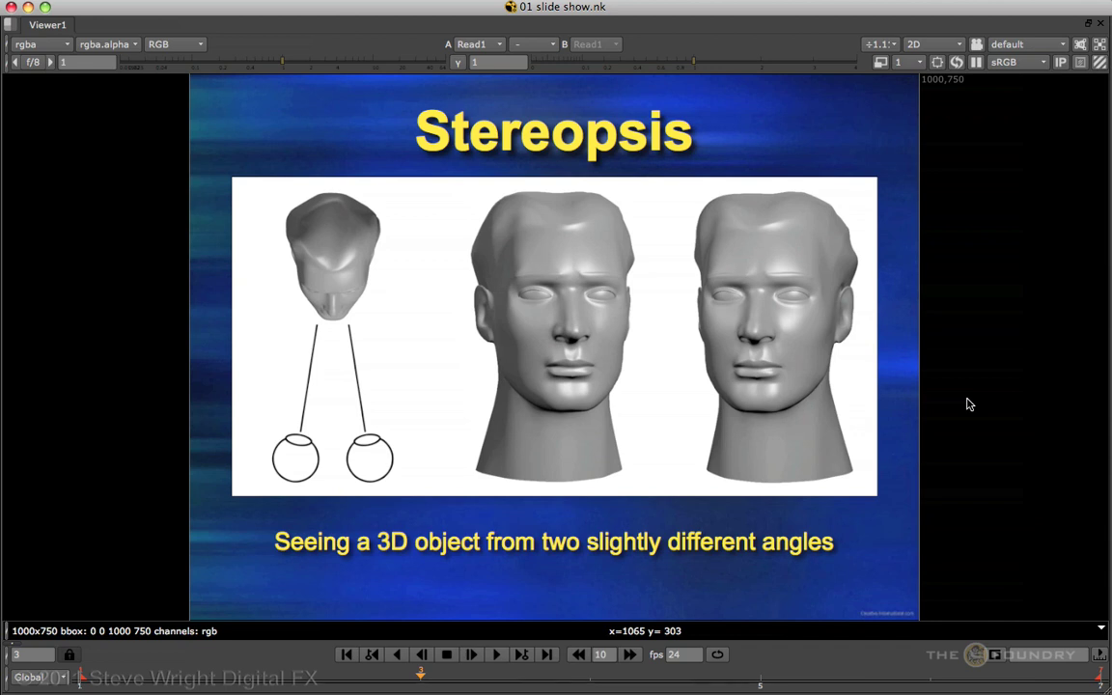
pyautogui.press('Right')
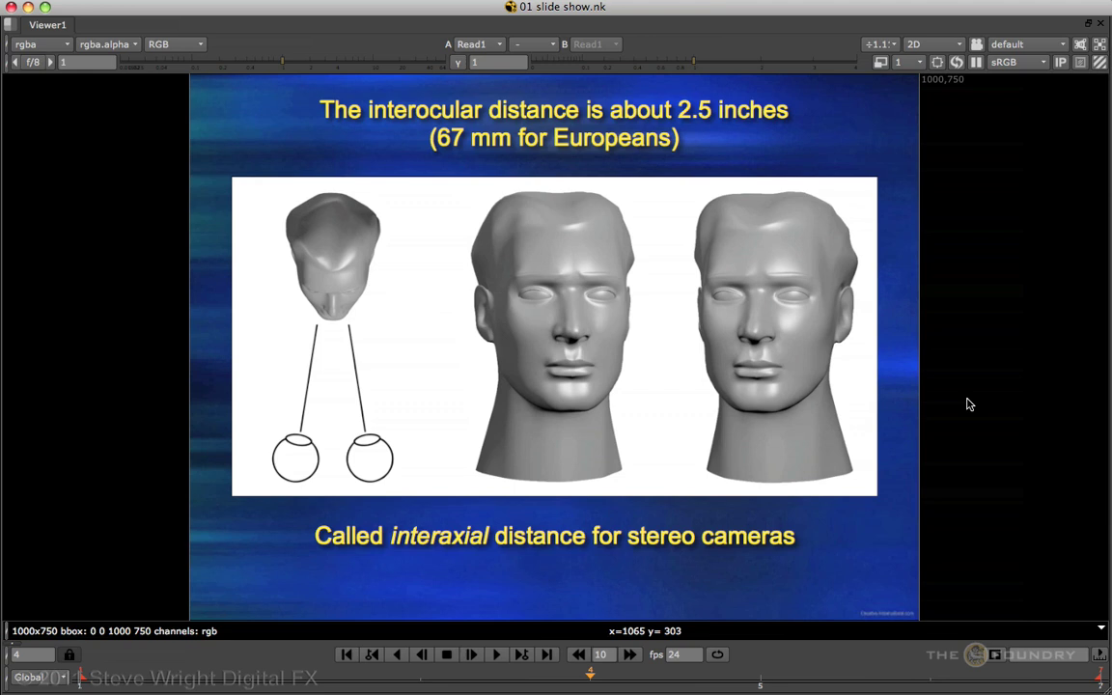
pyautogui.press('Right')
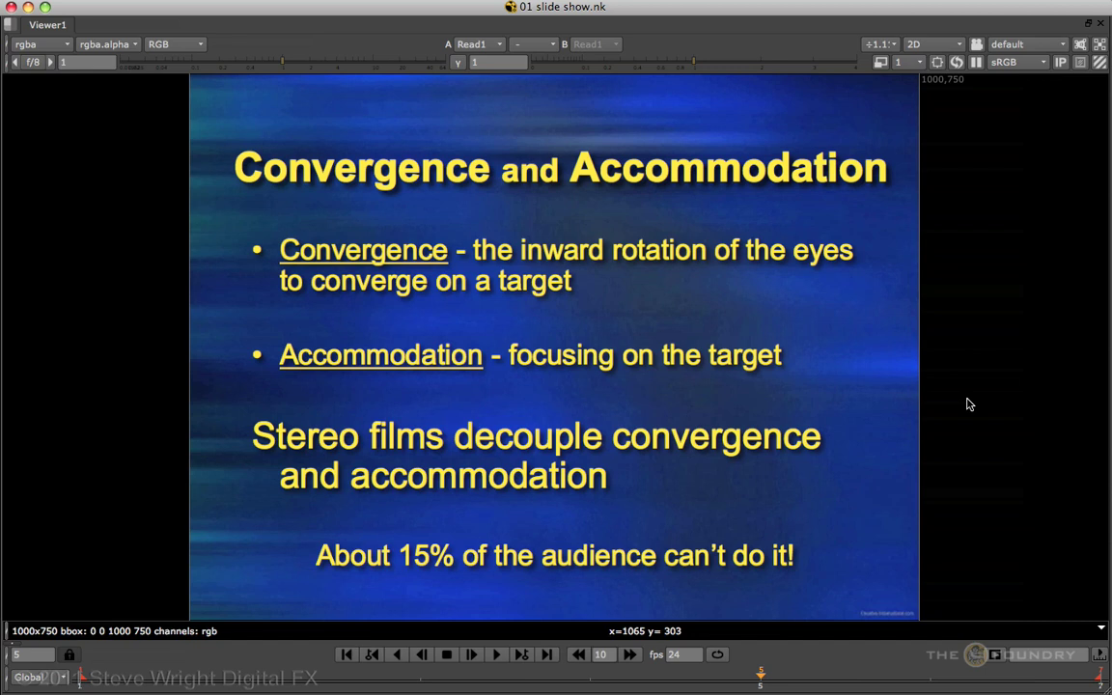
pyautogui.press('Right')
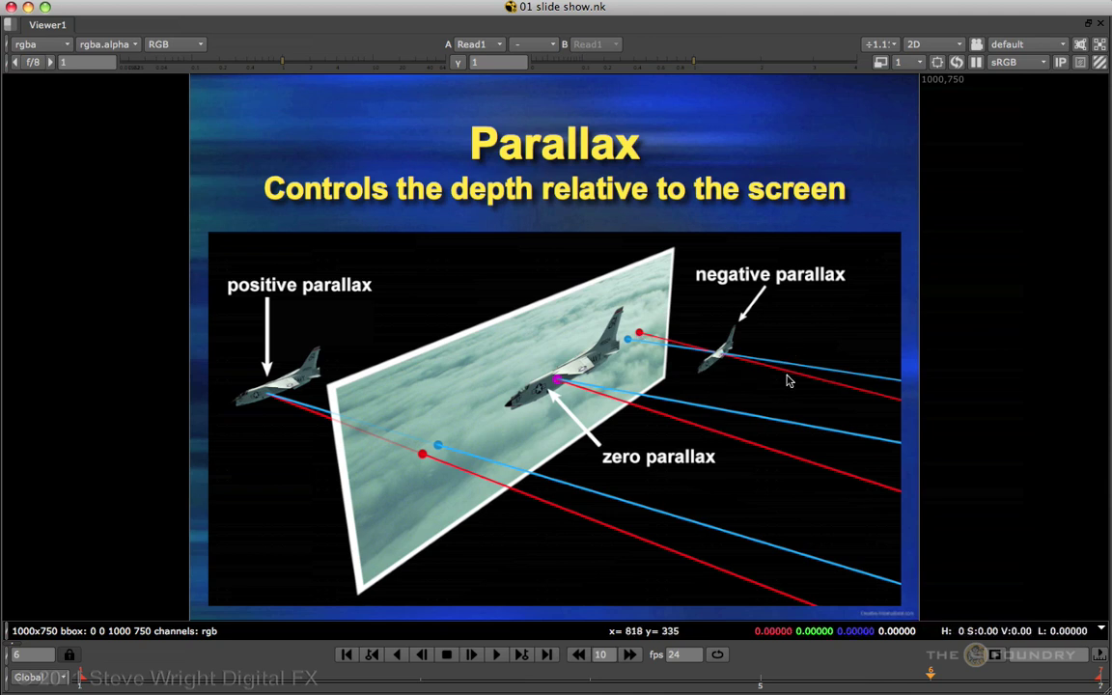
pyautogui.press('Right')
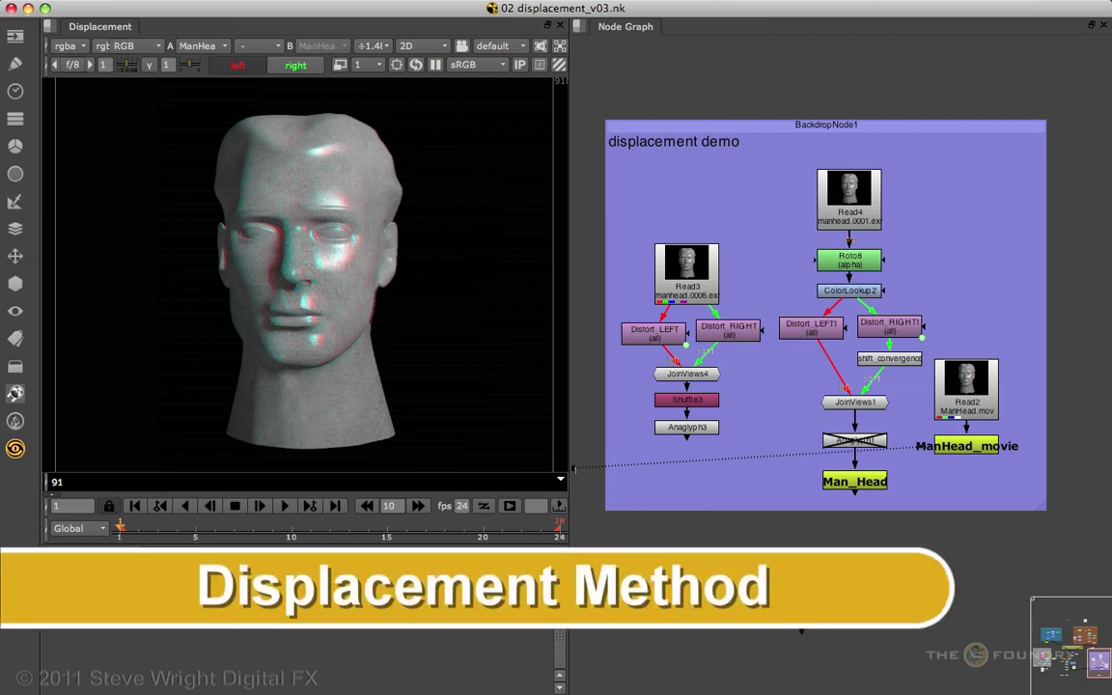
# Step: Play the ManHead_movie clip, stopping at frame 12, and display the Man_Head node's output in the viewer
pyautogui.click(283, 505)
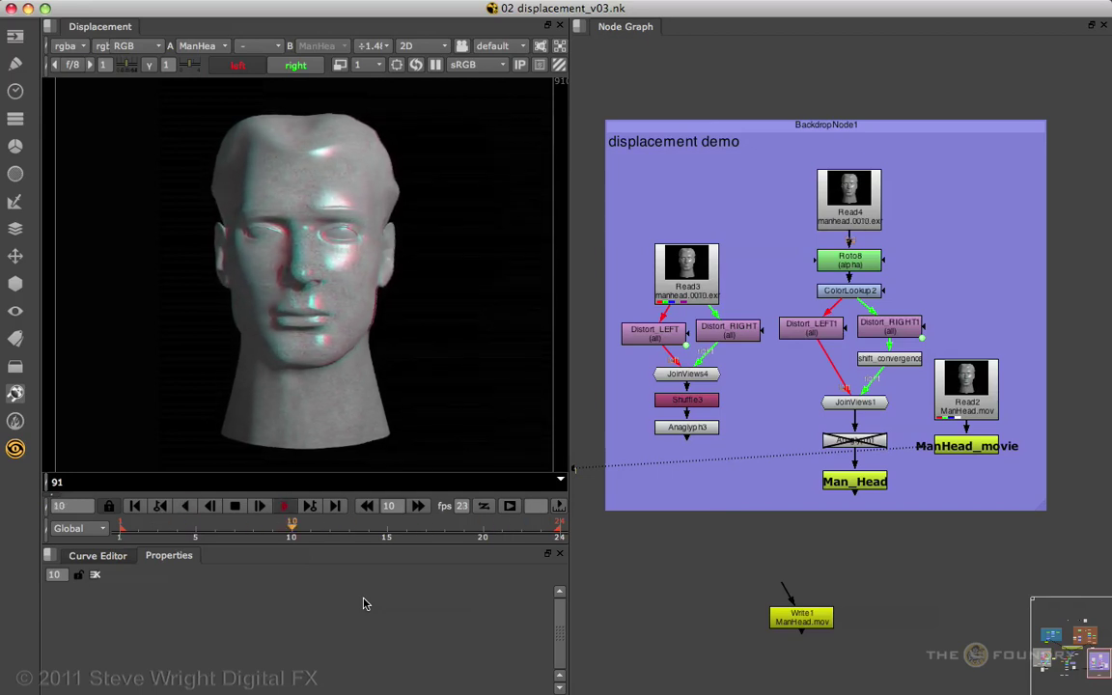
pyautogui.click(235, 506)
pyautogui.click(855, 489)
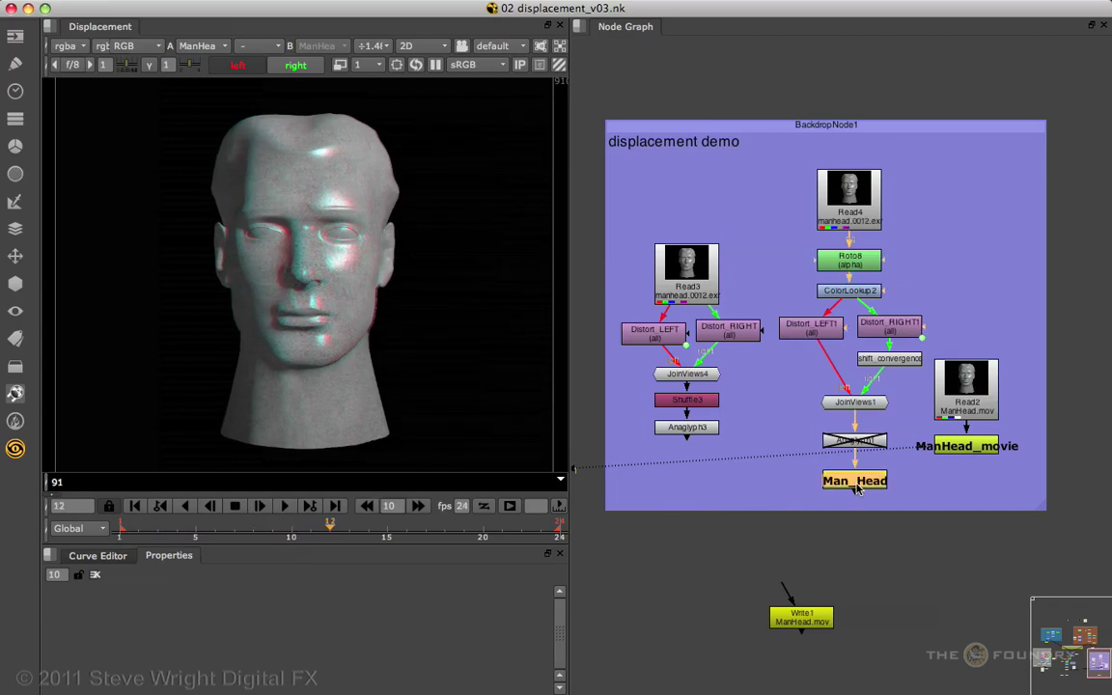
pyautogui.press('1')
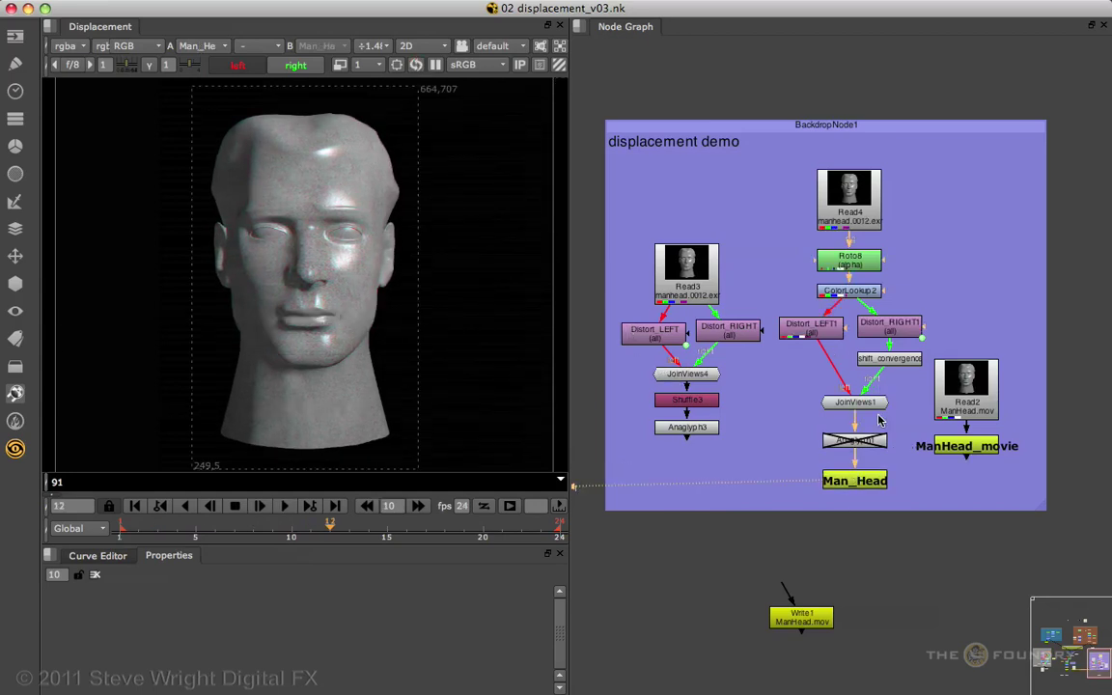
# Step: Compare the left and right stereo views of Man_Head by alternating between them, ending on the left view
pyautogui.click(295, 68)
pyautogui.click(244, 68)
pyautogui.click(295, 68)
pyautogui.click(243, 68)
pyautogui.click(301, 68)
pyautogui.click(239, 66)
# Step: Inspect the Roto8 node's shapes with all points selected over the alpha channel, and return to the RGB display with its properties closed
pyautogui.click(847, 269)
pyautogui.doubleClick(846, 268)
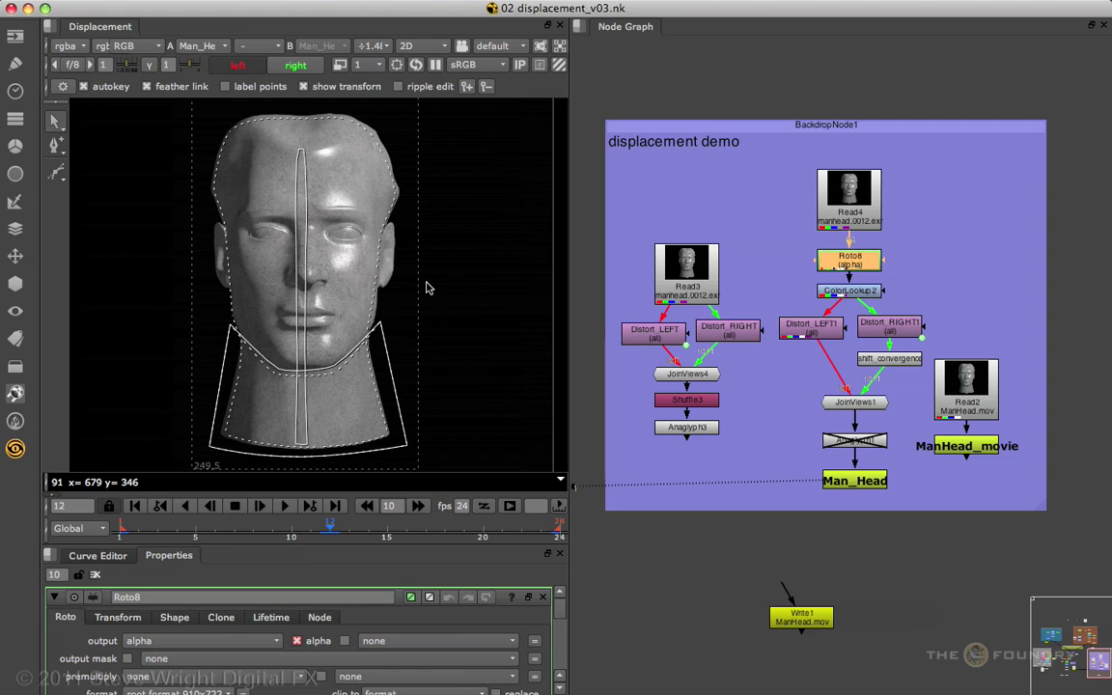
pyautogui.press('a')
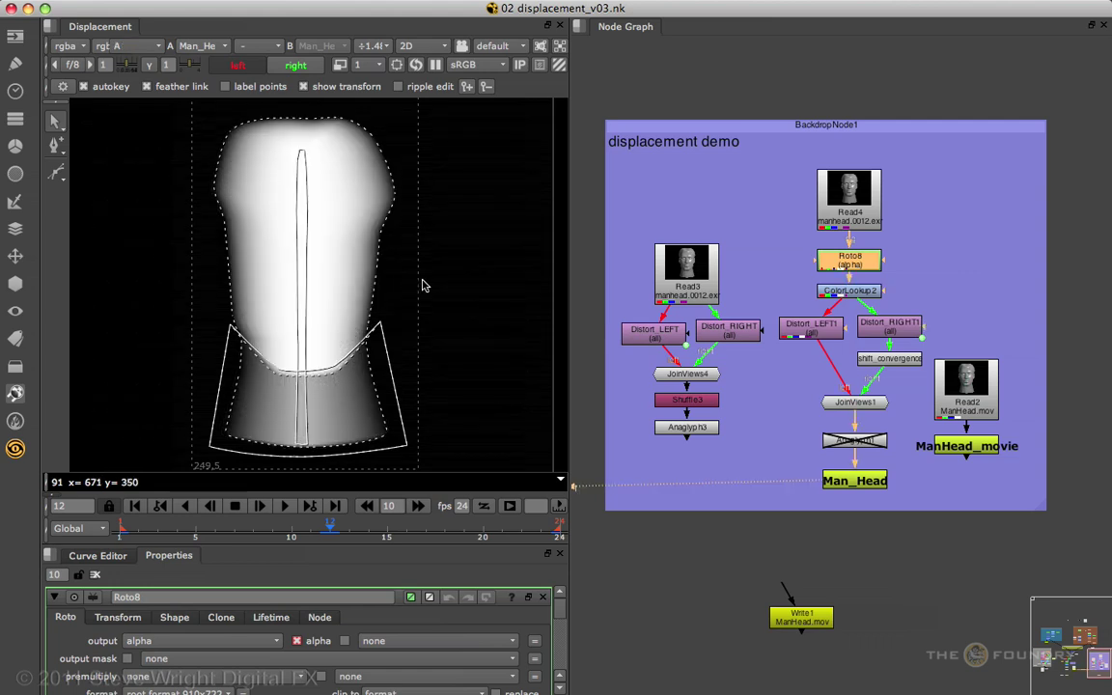
pyautogui.hotkey('ctrl', 'a')
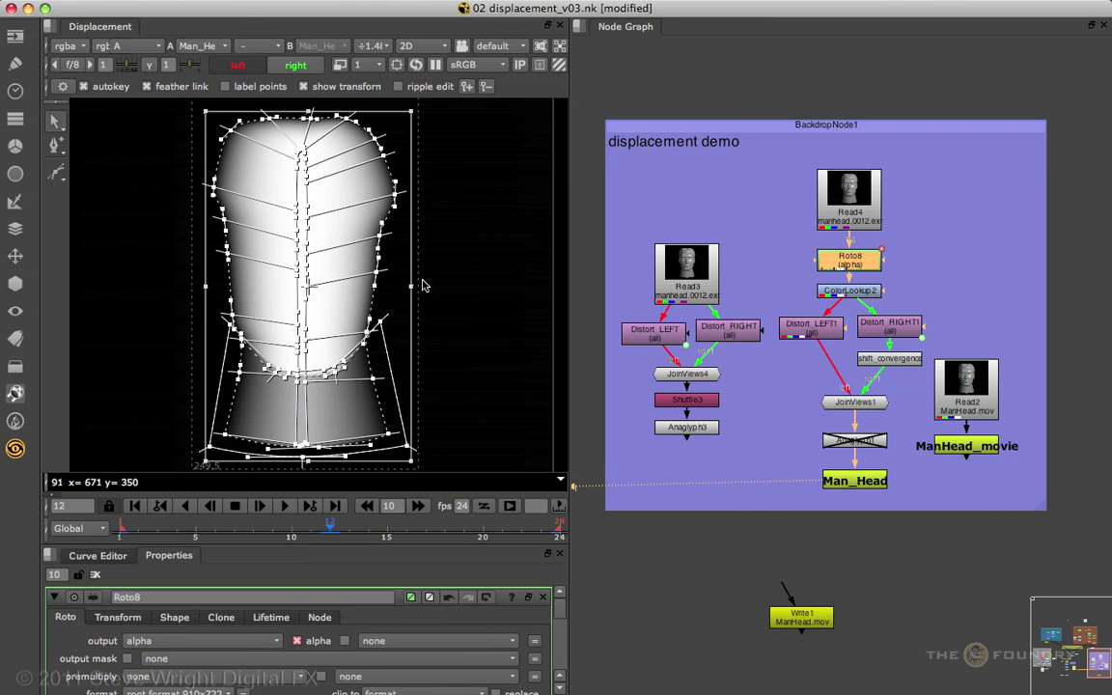
pyautogui.click(95, 575)
pyautogui.press('a')
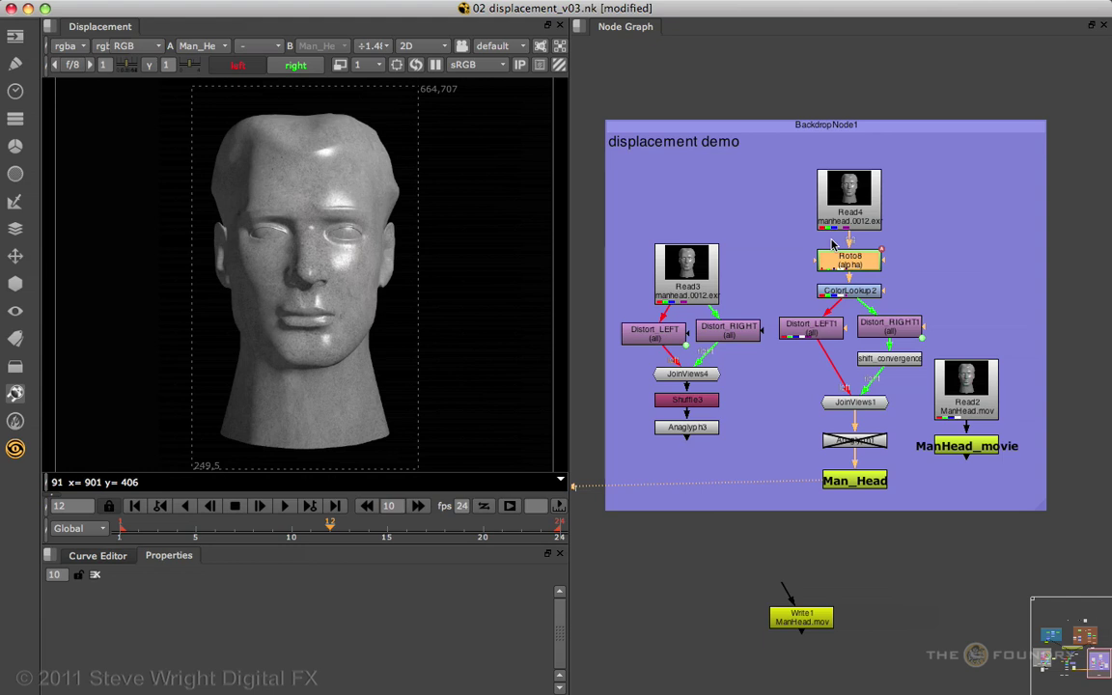
# Step: Toggle the Distort_LEFT1 node off and on repeatedly to compare the left view with and without displacement
pyautogui.click(819, 332)
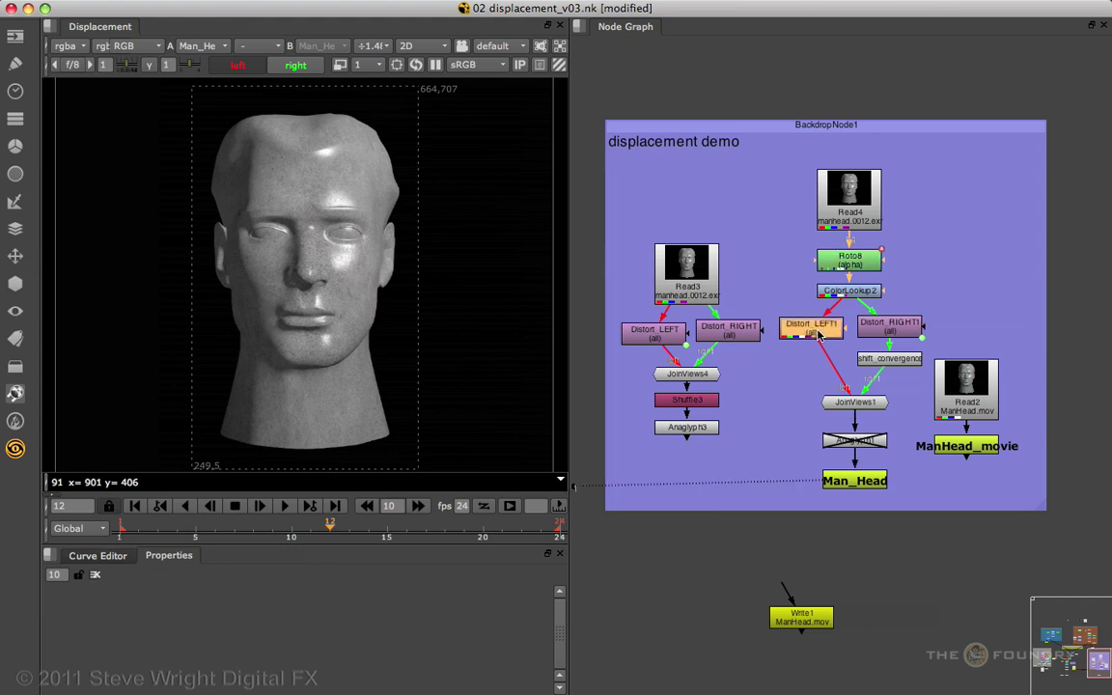
pyautogui.press('d')
pyautogui.press('d')
pyautogui.press('d')
pyautogui.press('d')
pyautogui.press('d')
pyautogui.press('d')
# Step: Show the right view and toggle the Distort_RIGHT1 node off and on to compare its displacement
pyautogui.click(297, 65)
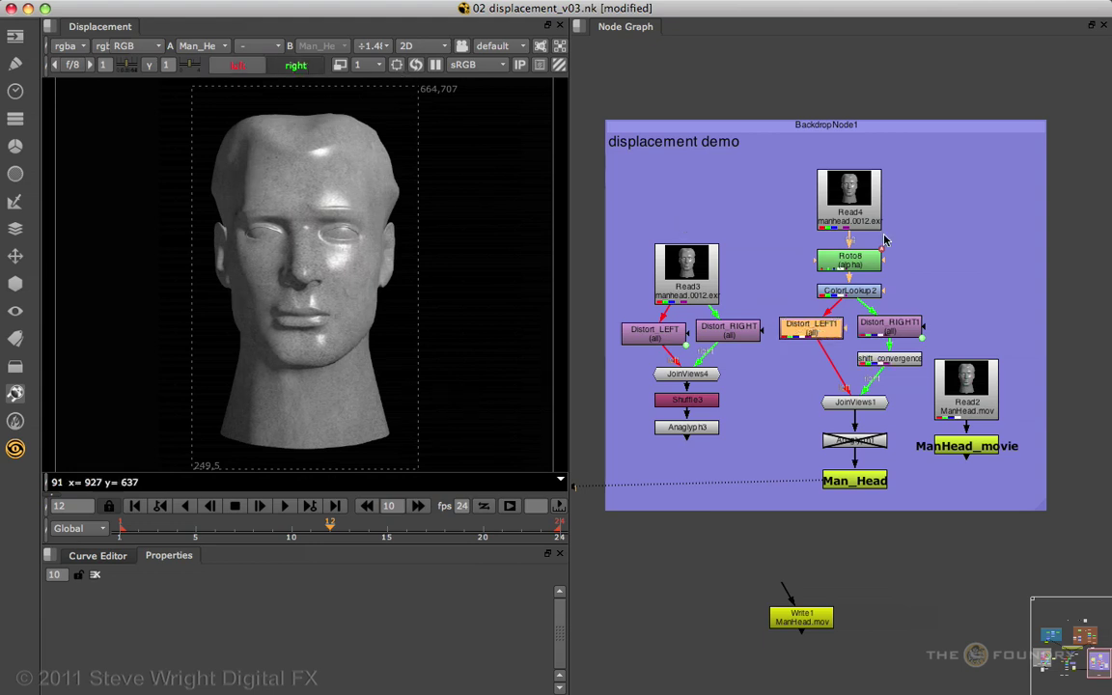
pyautogui.click(895, 330)
pyautogui.press('d')
pyautogui.press('d')
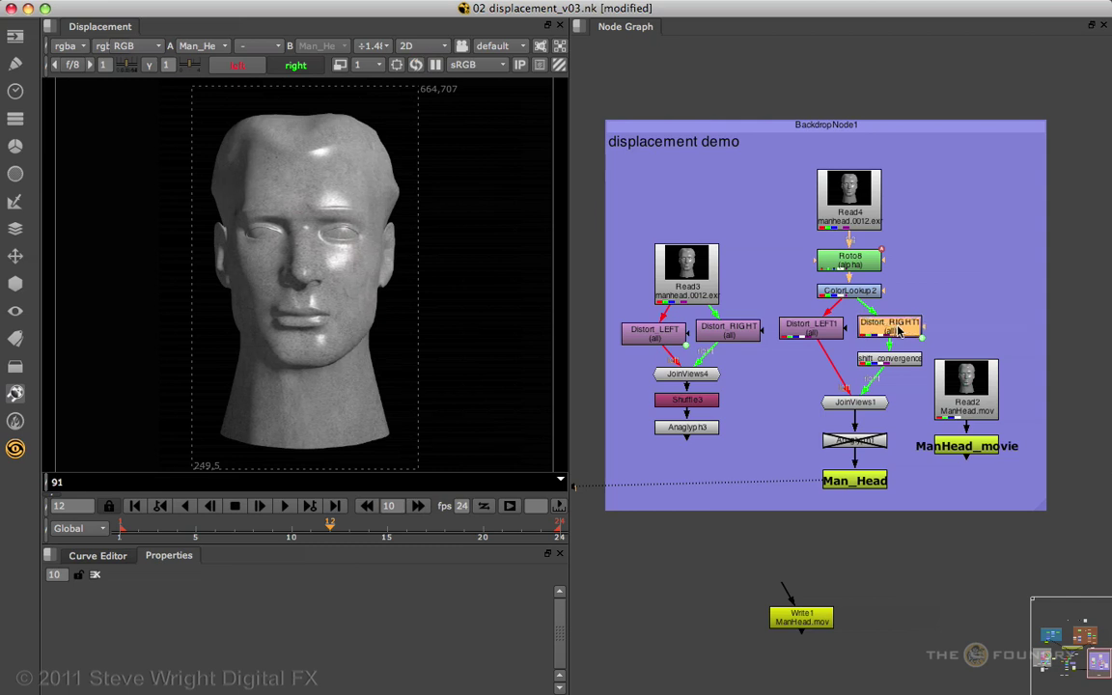
# Step: Enable the Anaglyph1 node and set the shift_convergence node's x translate to 10
pyautogui.click(854, 440)
pyautogui.press('d')
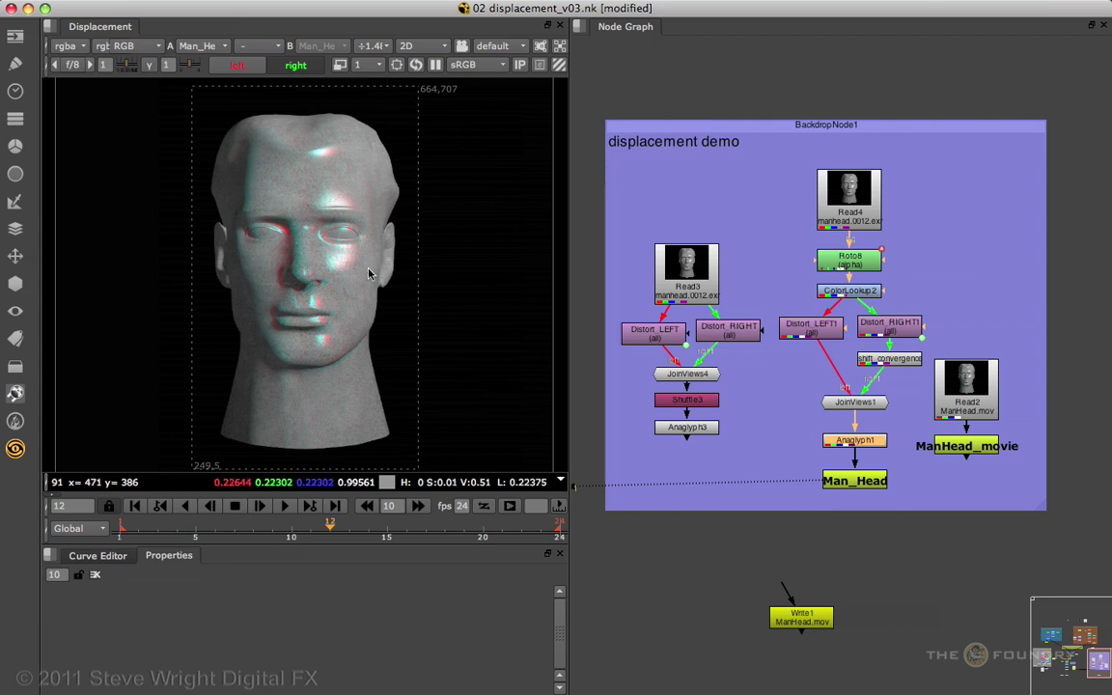
pyautogui.doubleClick(889, 360)
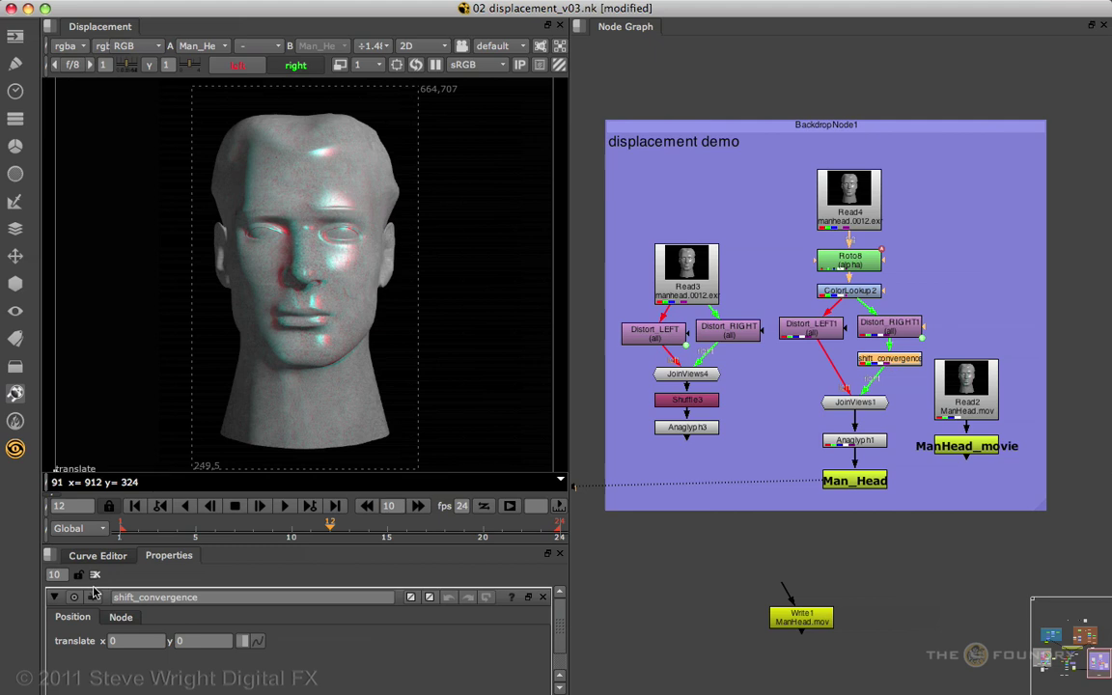
pyautogui.click(112, 642)
pyautogui.press('Return')
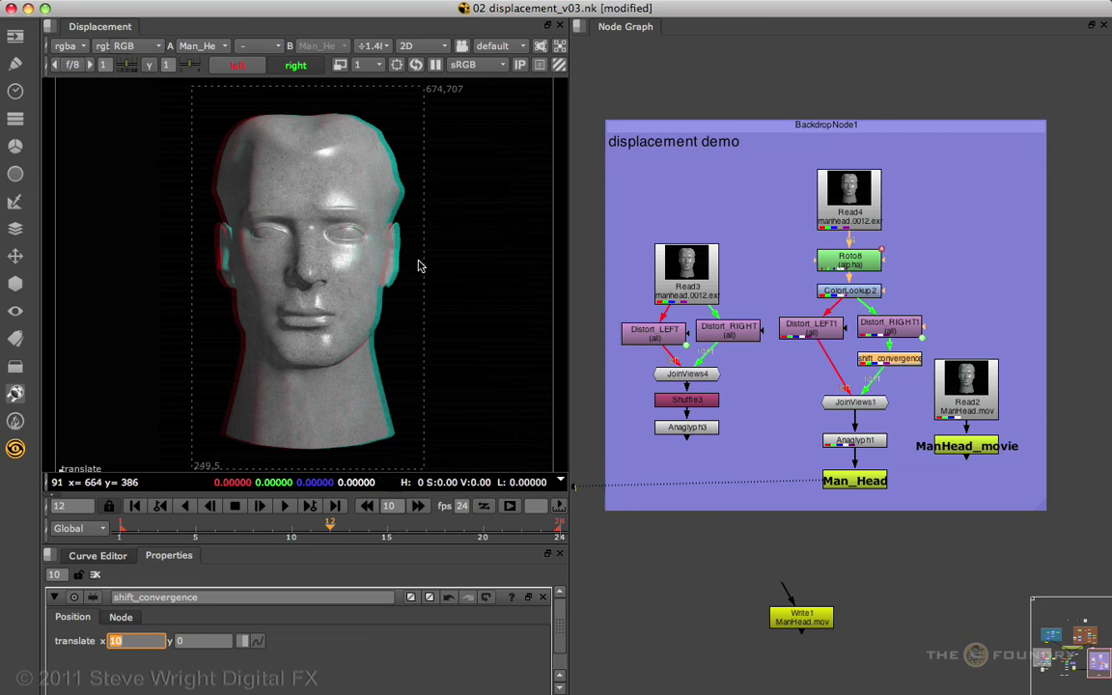
# Step: Toggle the shift_convergence node off and on repeatedly to compare the anaglyph with and without the convergence shift
pyautogui.press('d')
pyautogui.press('d')
pyautogui.press('d')
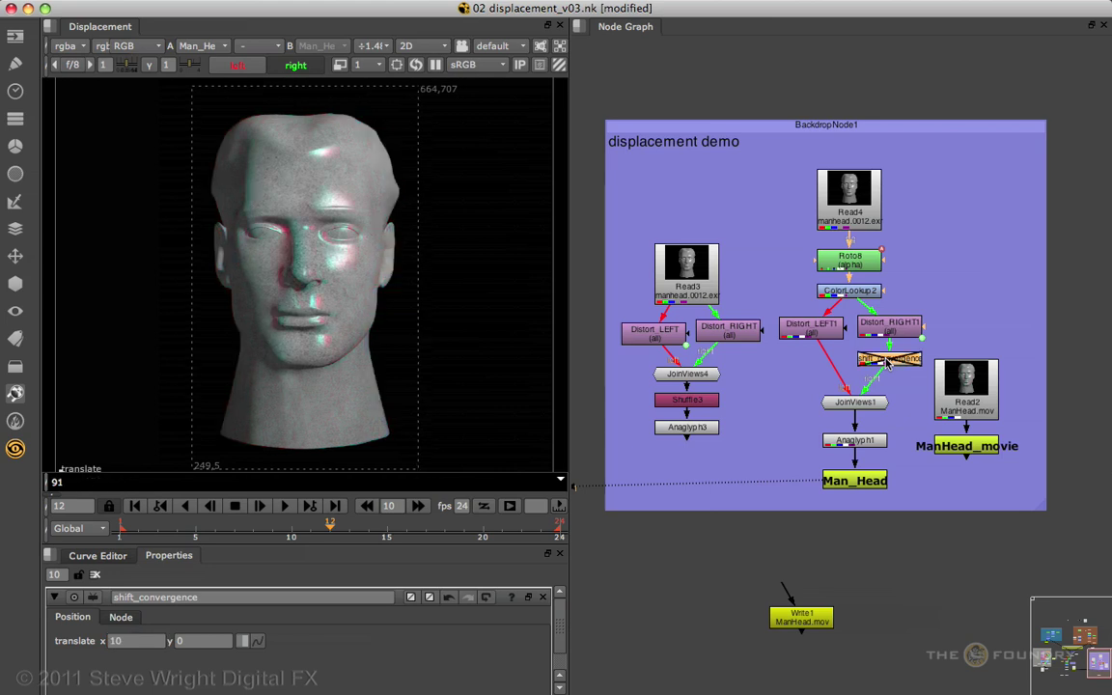
pyautogui.press('d')
pyautogui.press('d')
pyautogui.press('d')
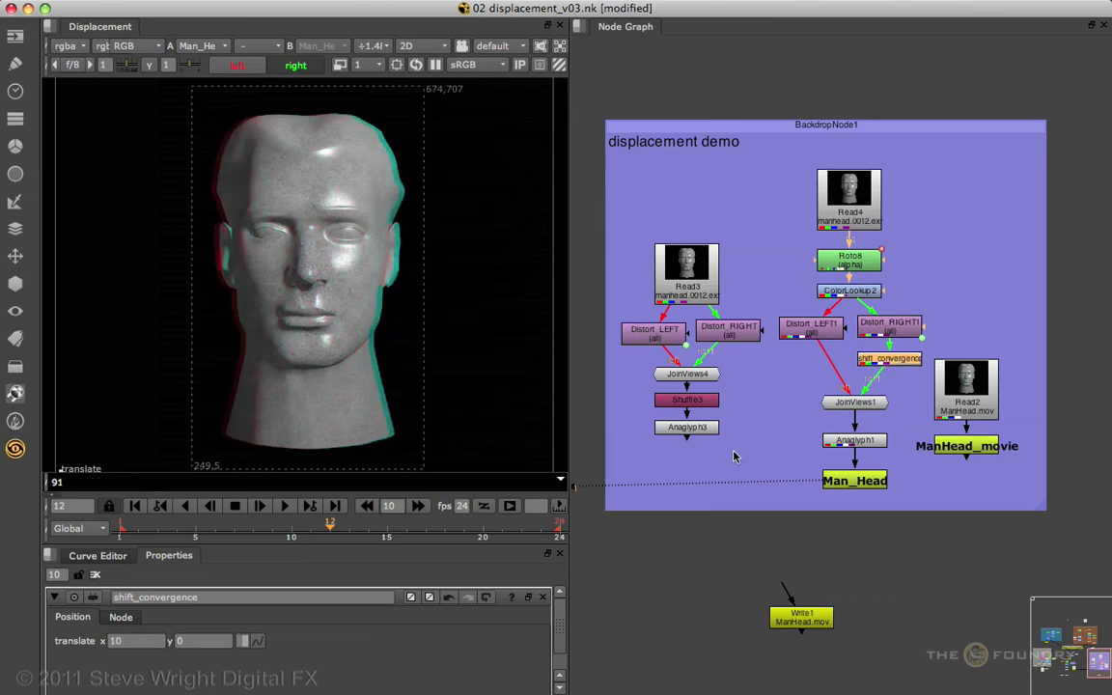
# Step: Display the Movie node of the walking boy shot in the viewer and play the anaglyph clip
pyautogui.moveTo(734, 450); pyautogui.dragTo(951, 434, button='middle')
pyautogui.moveTo(724, 423); pyautogui.dragTo(954, 414, button='middle')
pyautogui.moveTo(767, 389); pyautogui.dragTo(943, 378, button='middle')
pyautogui.click(888, 449)
pyautogui.press('1')
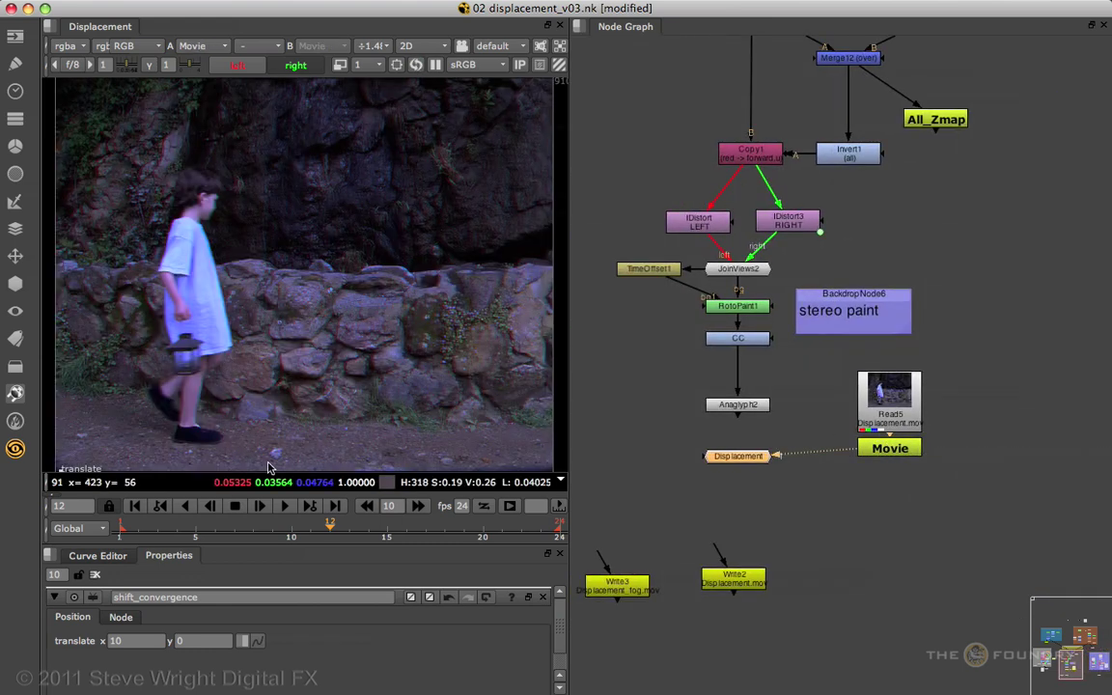
pyautogui.click(282, 510)
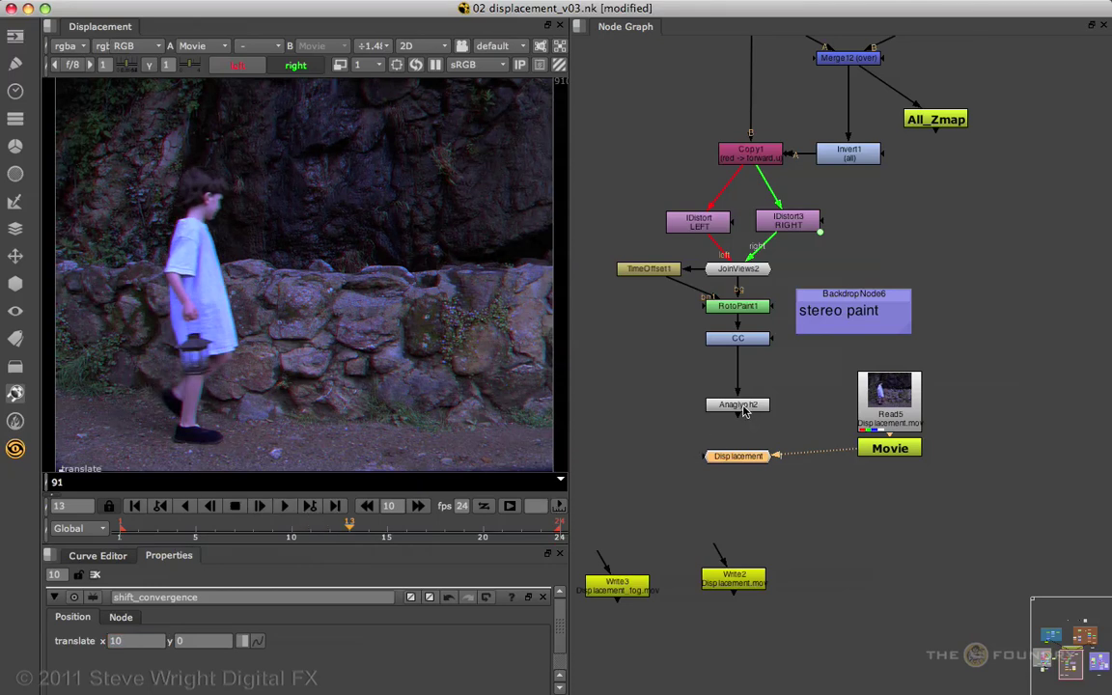
# Step: Display the background depth map from the BG_Zmap node in the viewer
pyautogui.moveTo(981, 242); pyautogui.dragTo(953, 414, button='middle')
pyautogui.moveTo(1095, 220)
pyautogui.mouseDown(button='middle')
pyautogui.moveTo(939, 393)
pyautogui.moveTo(755, 463)
pyautogui.mouseUp(button='middle')
pyautogui.click(914, 385)
pyautogui.press('1')
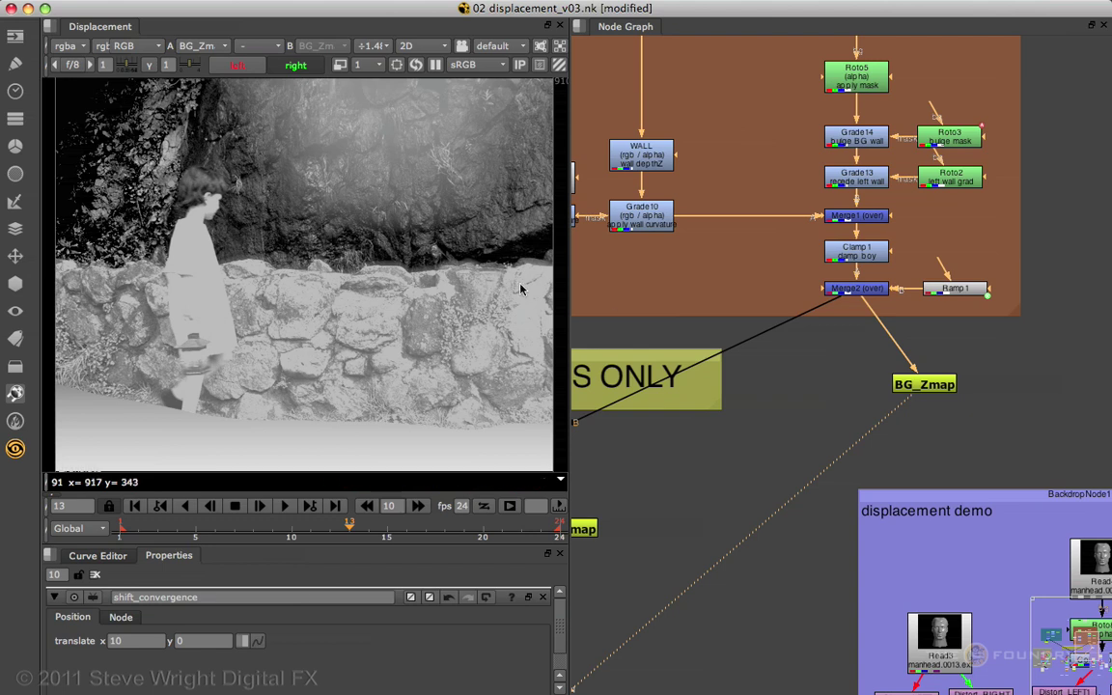
# Step: Examine the Boy_Zmap depth map in playback and at frame 13 under a temporary viewer gamma of .4
pyautogui.moveTo(640, 290); pyautogui.dragTo(855, 276, button='middle')
pyautogui.hscroll(-10, 702, 263)
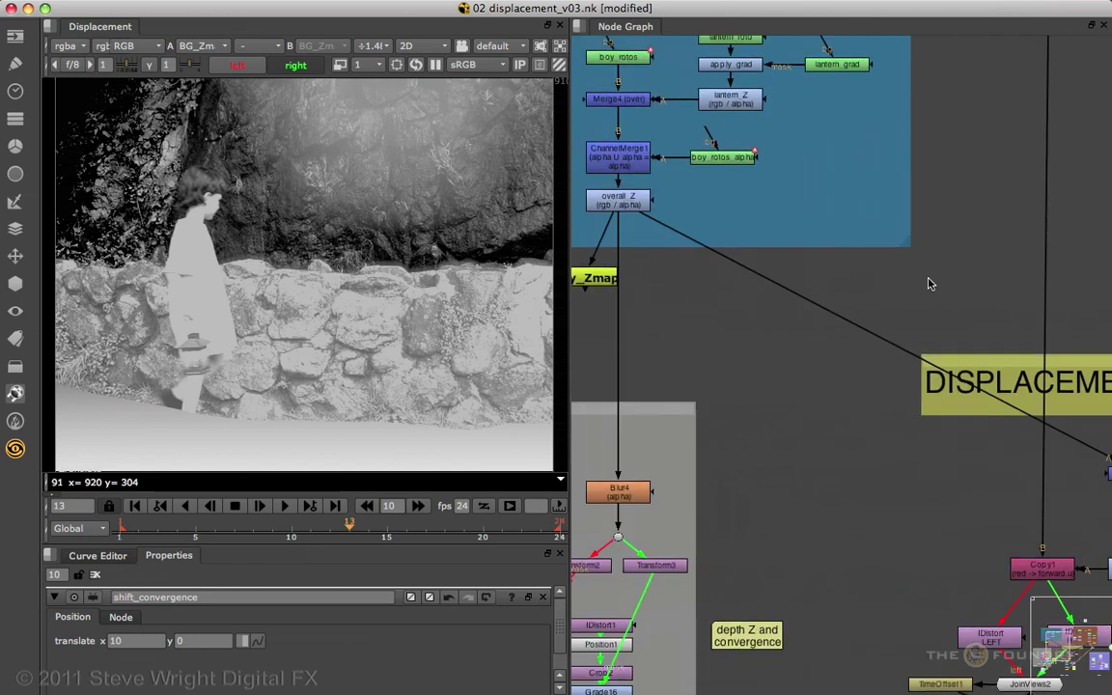
pyautogui.press('1')
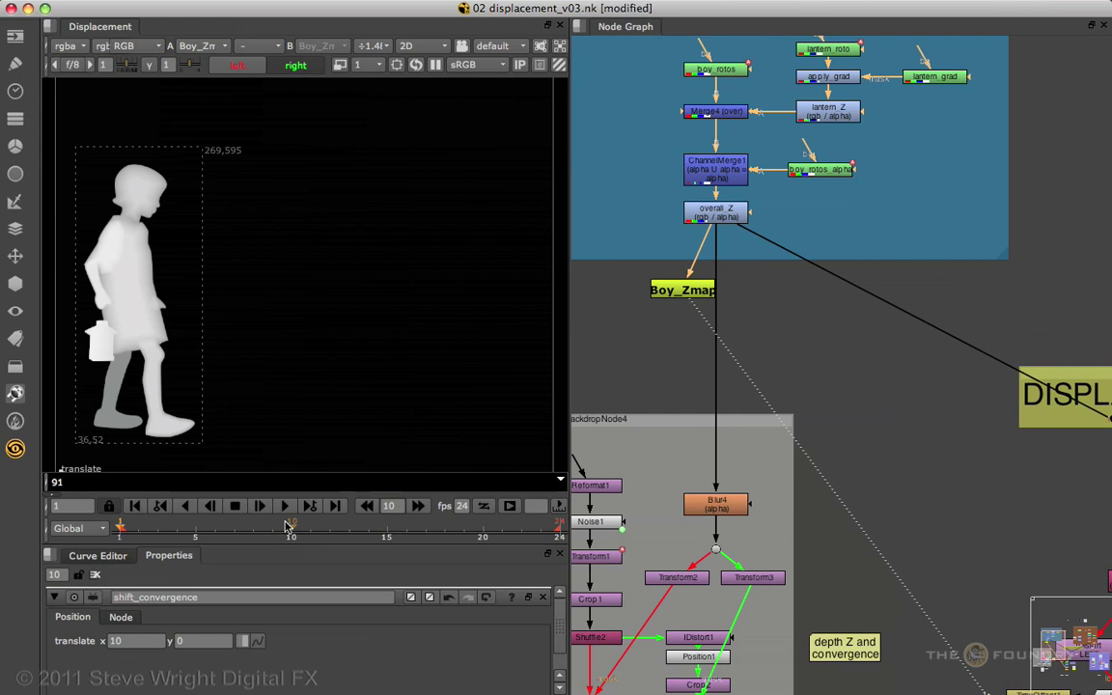
pyautogui.click(285, 507)
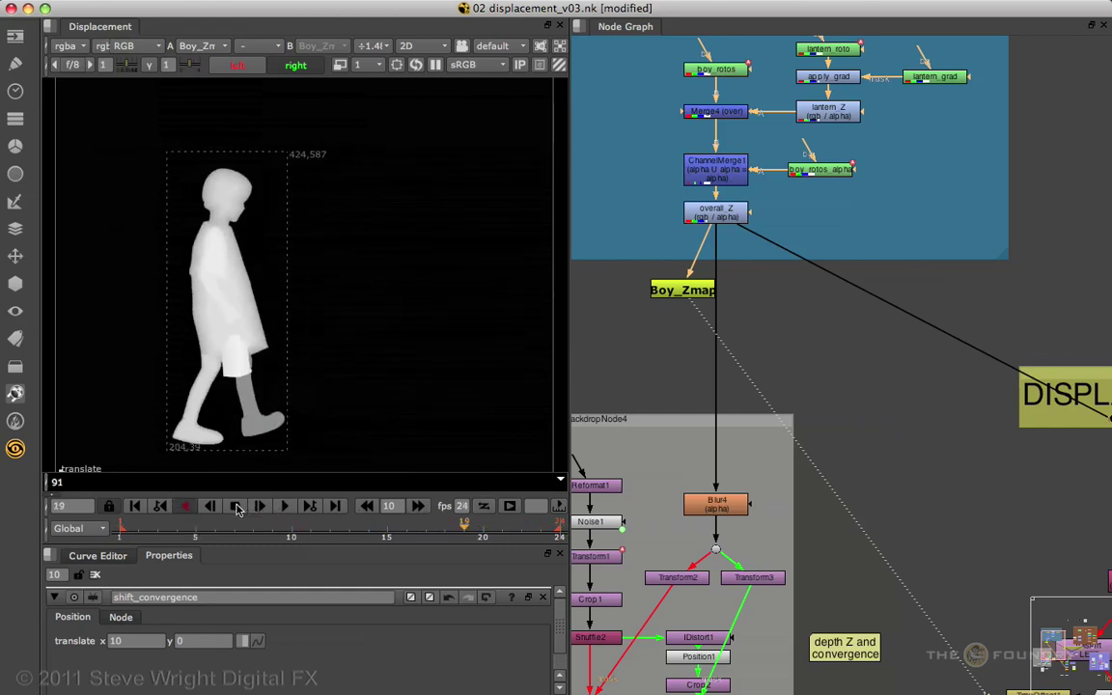
pyautogui.click(236, 506)
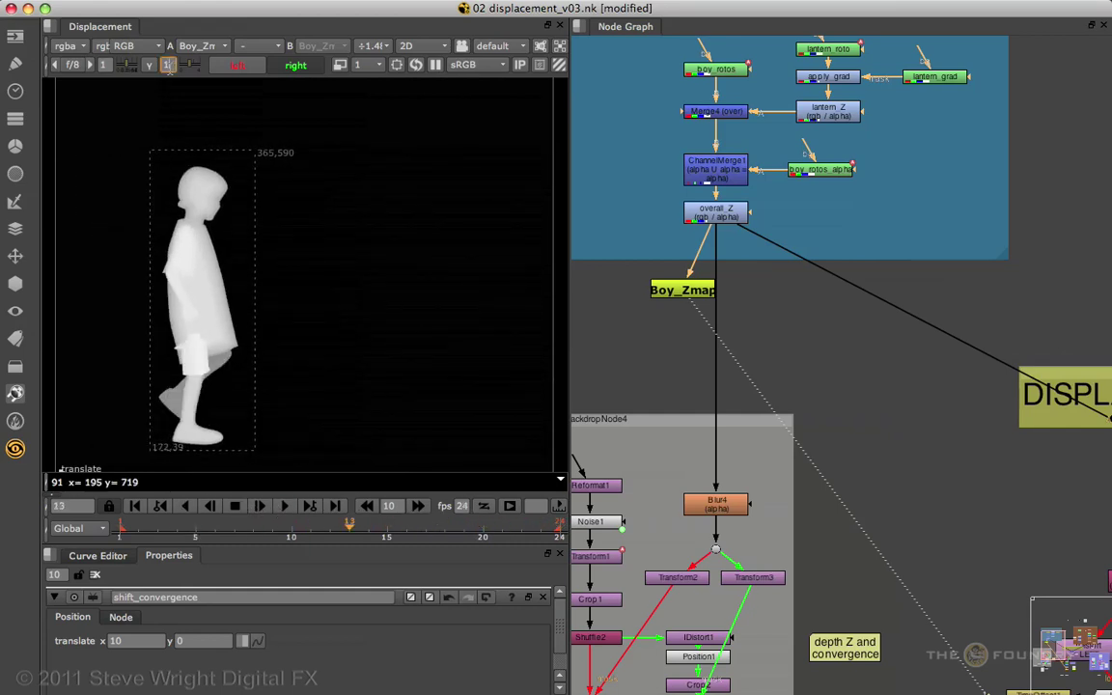
pyautogui.click(168, 65)
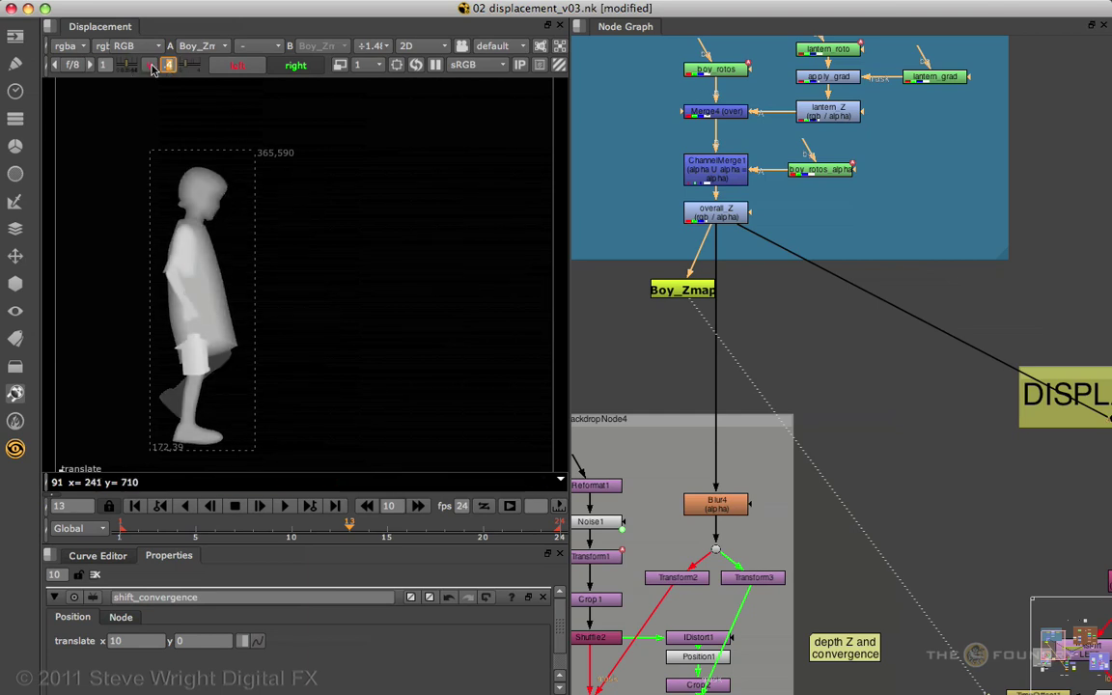
pyautogui.click(152, 65)
# Step: Display the combined depth map from the All_Zmap node and play it forward and backward, stopping at frame 4
pyautogui.moveTo(965, 446); pyautogui.dragTo(609, 315, button='middle')
pyautogui.click(874, 361)
pyautogui.press('1')
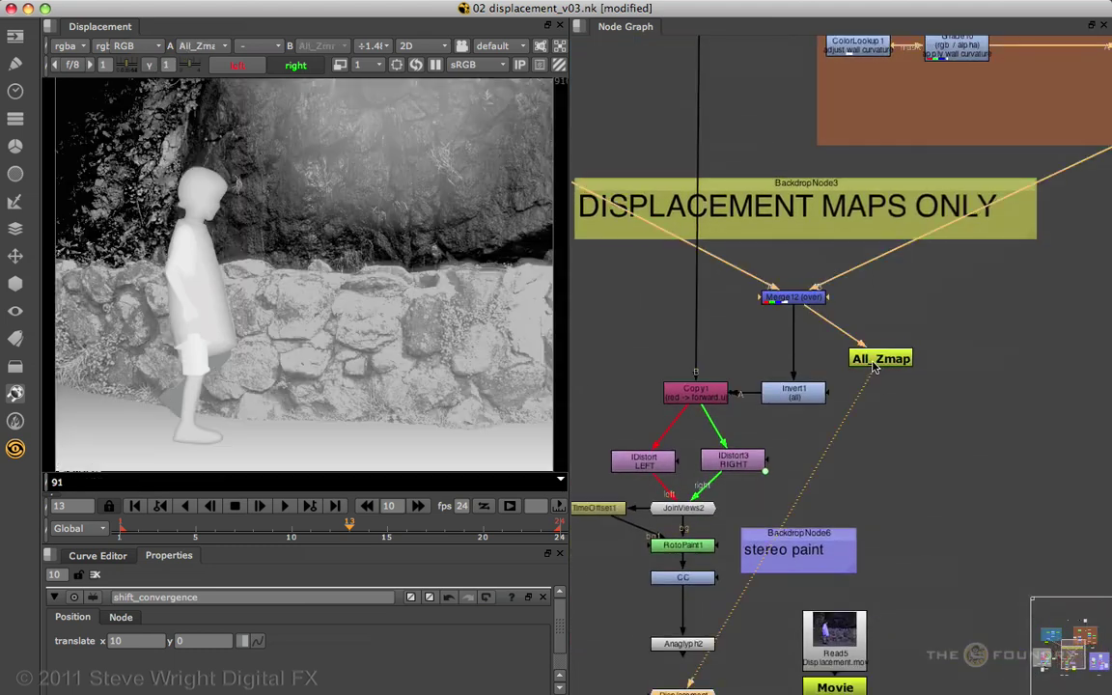
pyautogui.click(285, 508)
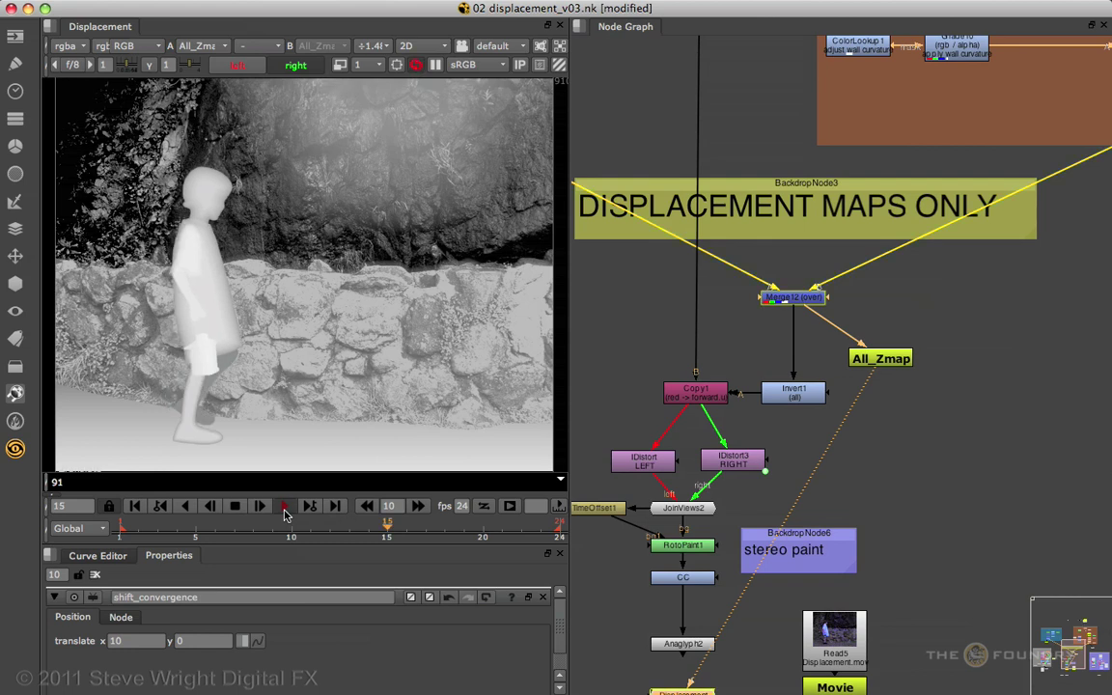
pyautogui.press('j')
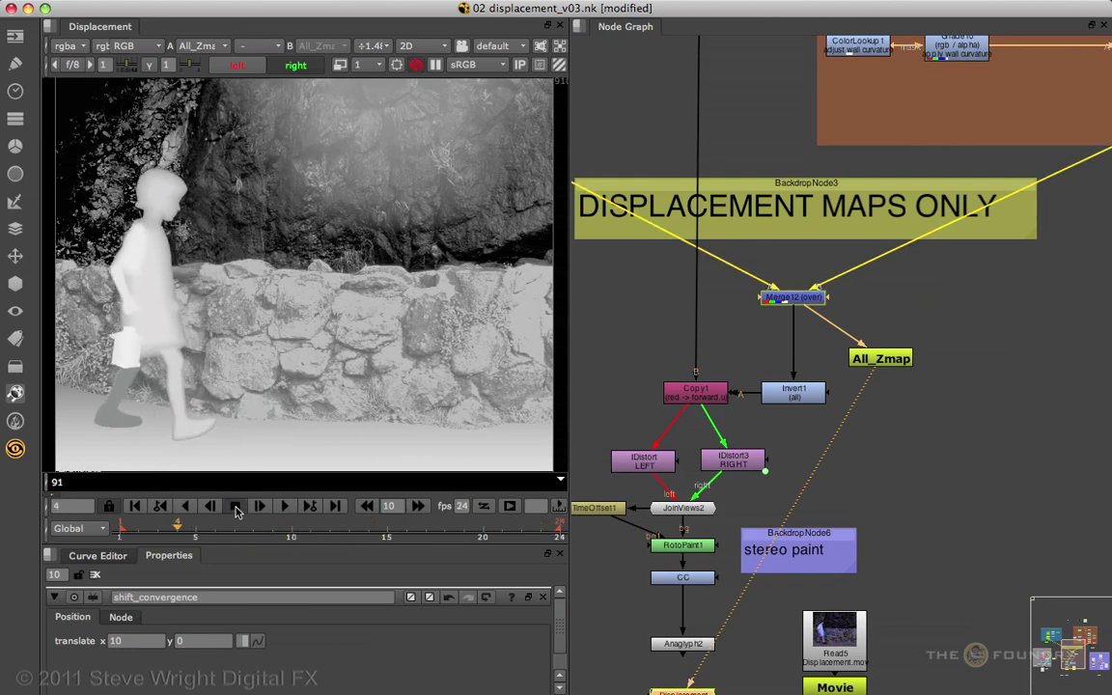
pyautogui.click(234, 506)
# Step: Display the Anaglyph2 node of the walking boy shot in the viewer and disable the node
pyautogui.moveTo(880, 486); pyautogui.dragTo(920, 302, button='middle')
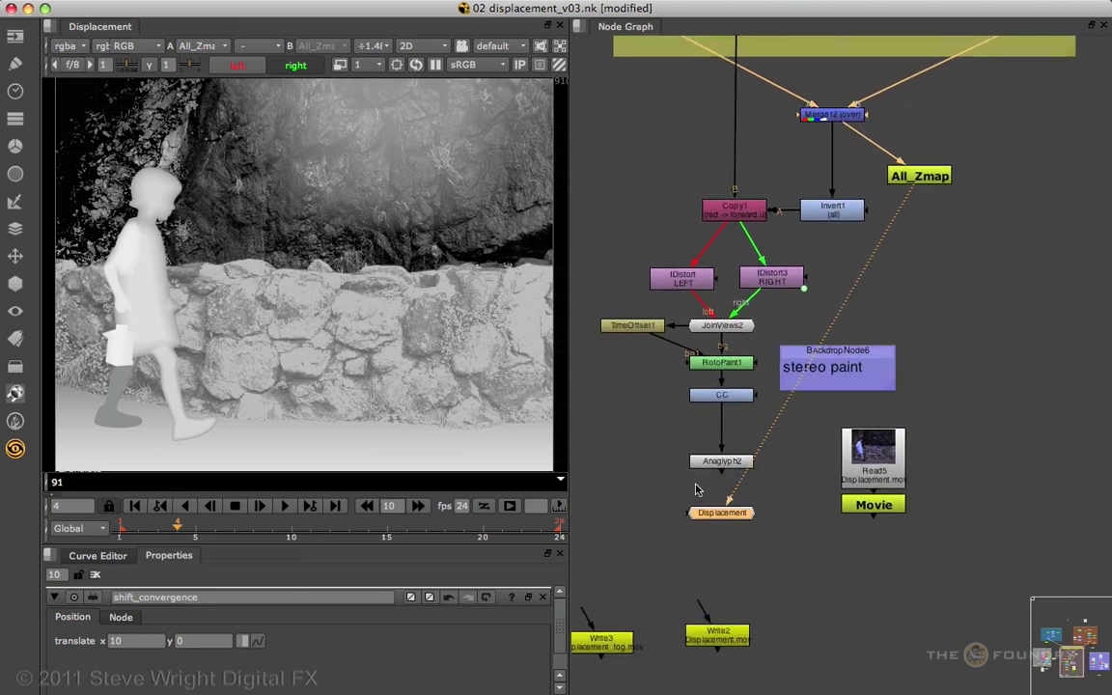
pyautogui.click(723, 462)
pyautogui.press('1')
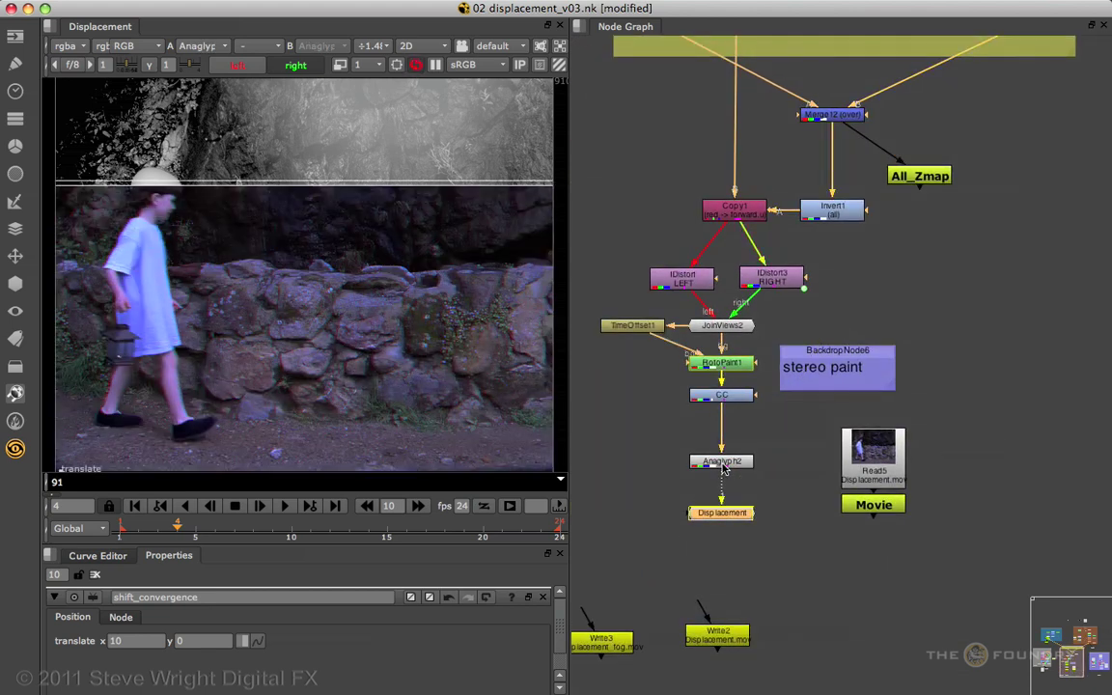
pyautogui.click(729, 463)
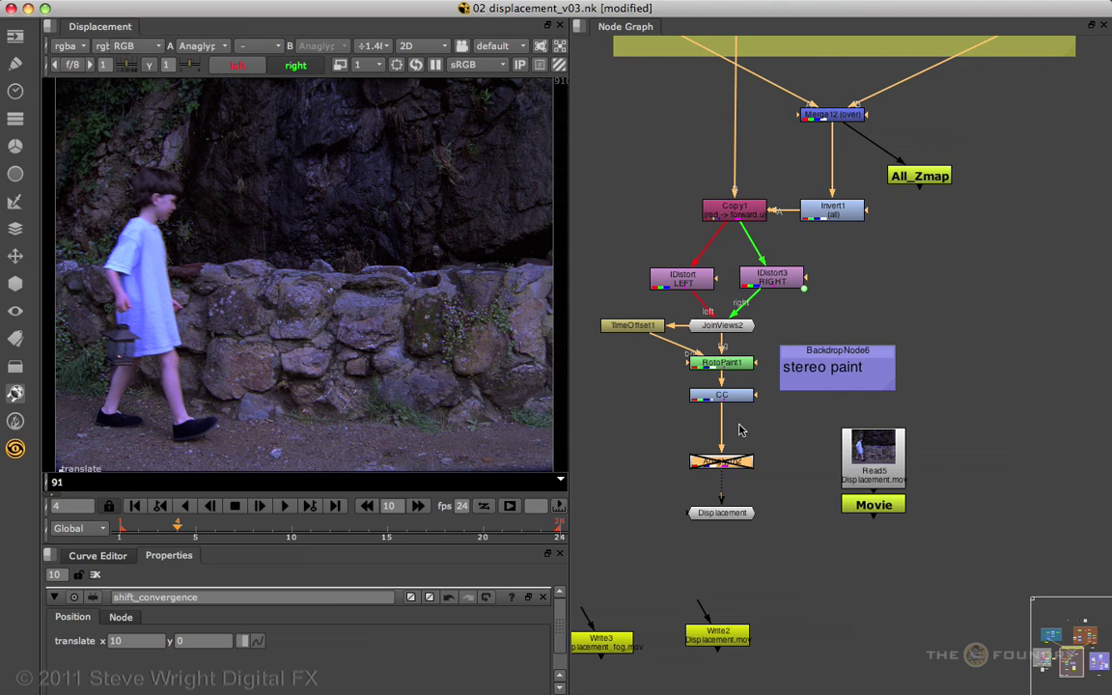
# Step: Compare the left and right views of the walking boy shot at frame 4
pyautogui.click(295, 66)
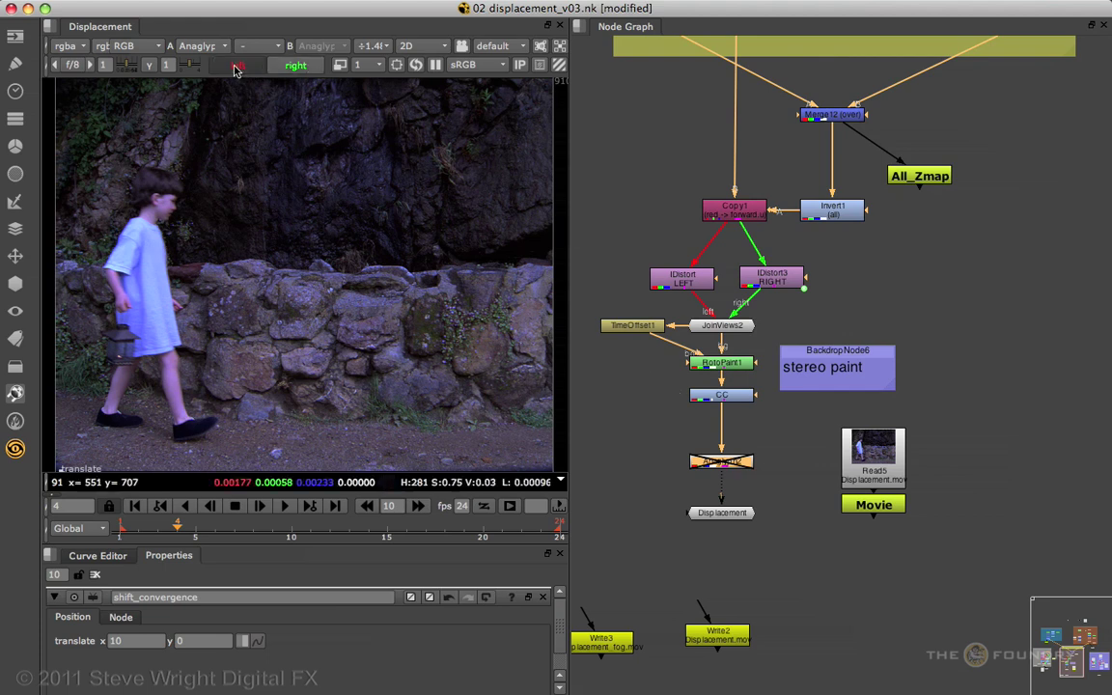
pyautogui.click(294, 66)
pyautogui.click(242, 66)
pyautogui.click(289, 67)
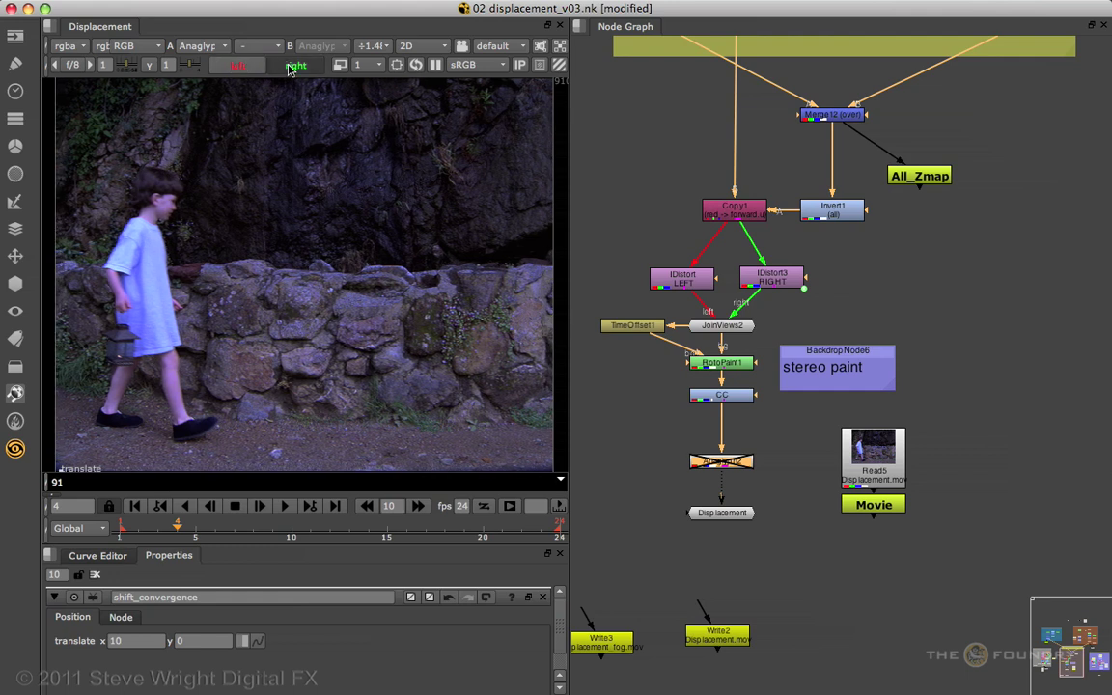
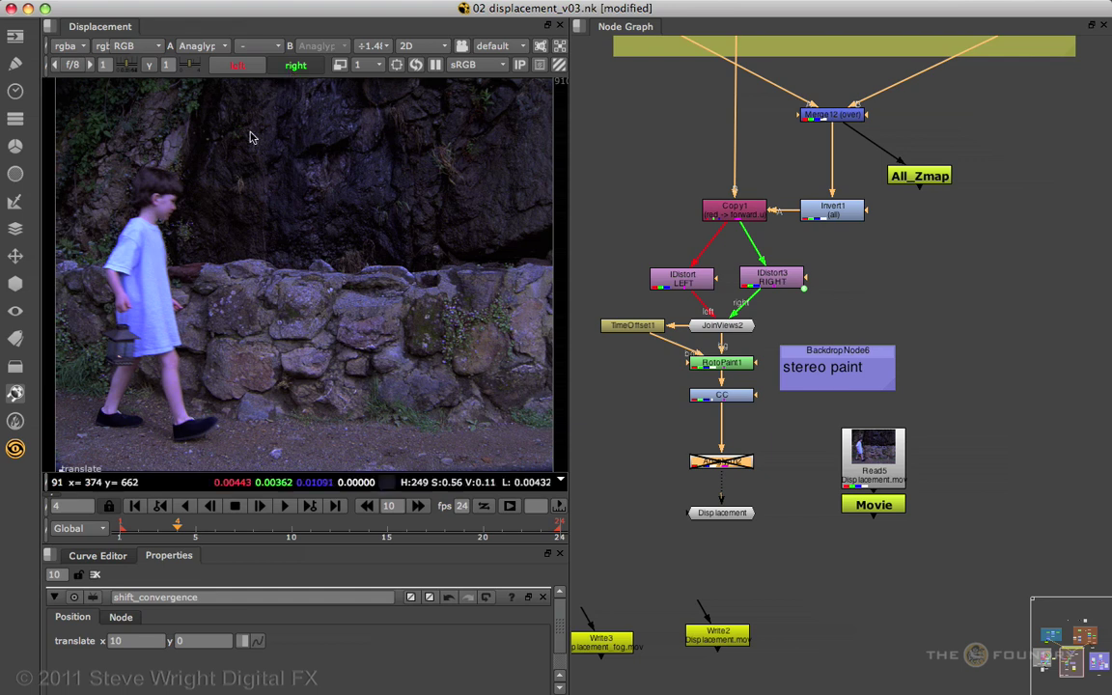
# Step: Go to frame 12 and compare the left and right views close up around the boy's head and shoulder
pyautogui.click(328, 528)
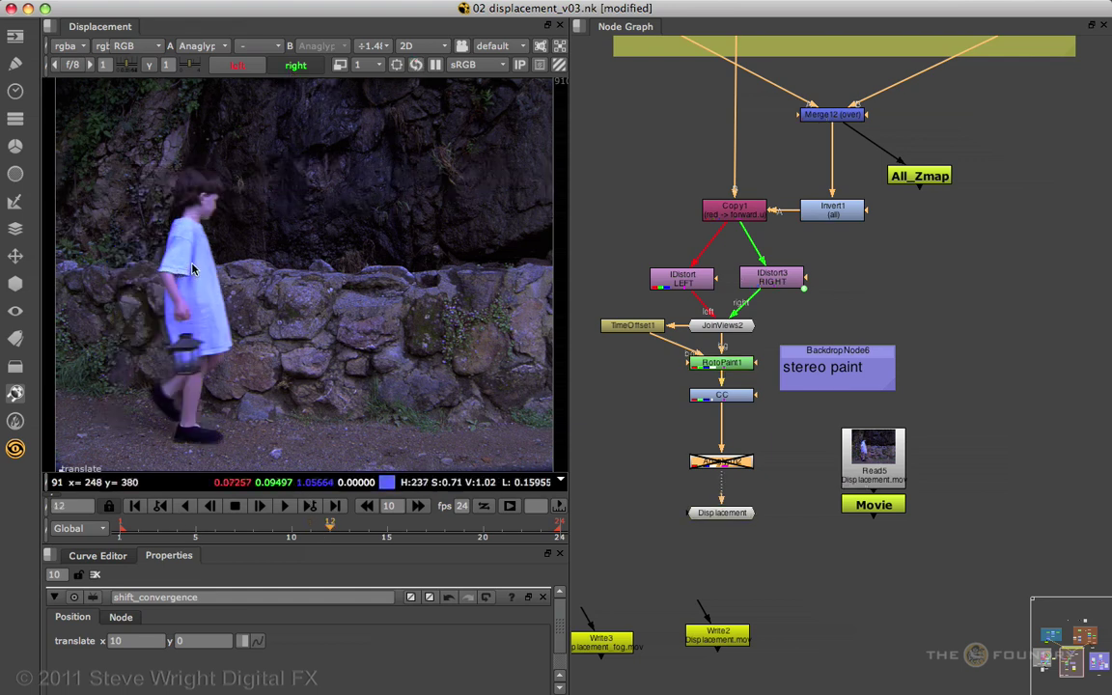
pyautogui.scroll(5, 177, 272)
pyautogui.moveTo(257, 242); pyautogui.dragTo(251, 350, button='middle')
pyautogui.click(292, 65)
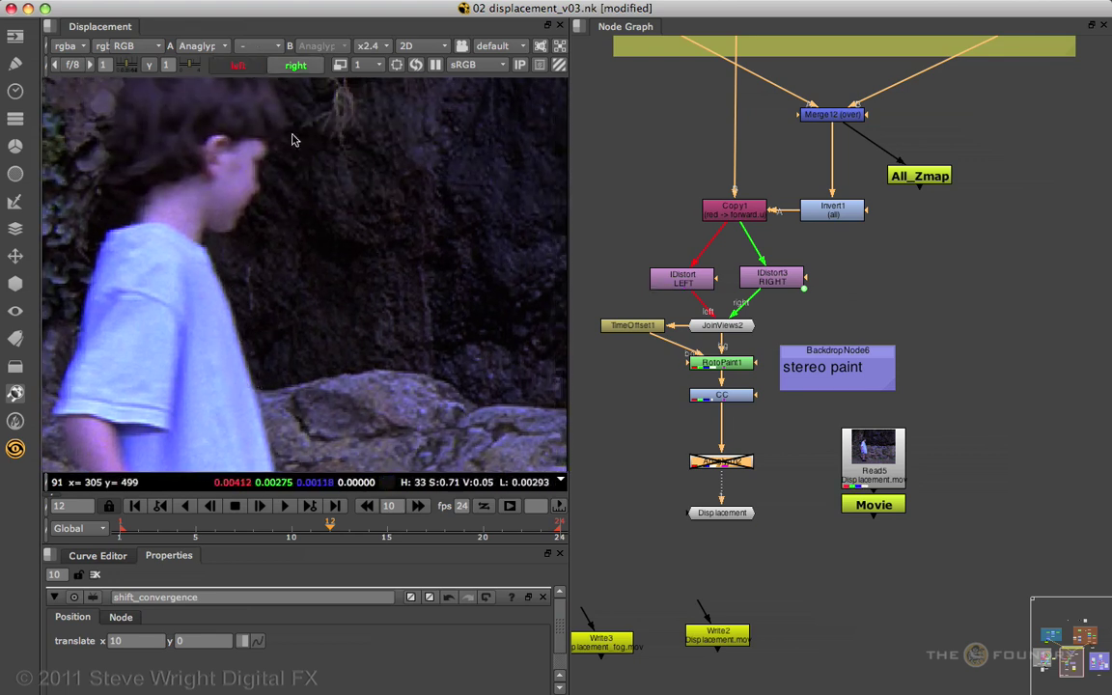
pyautogui.click(300, 67)
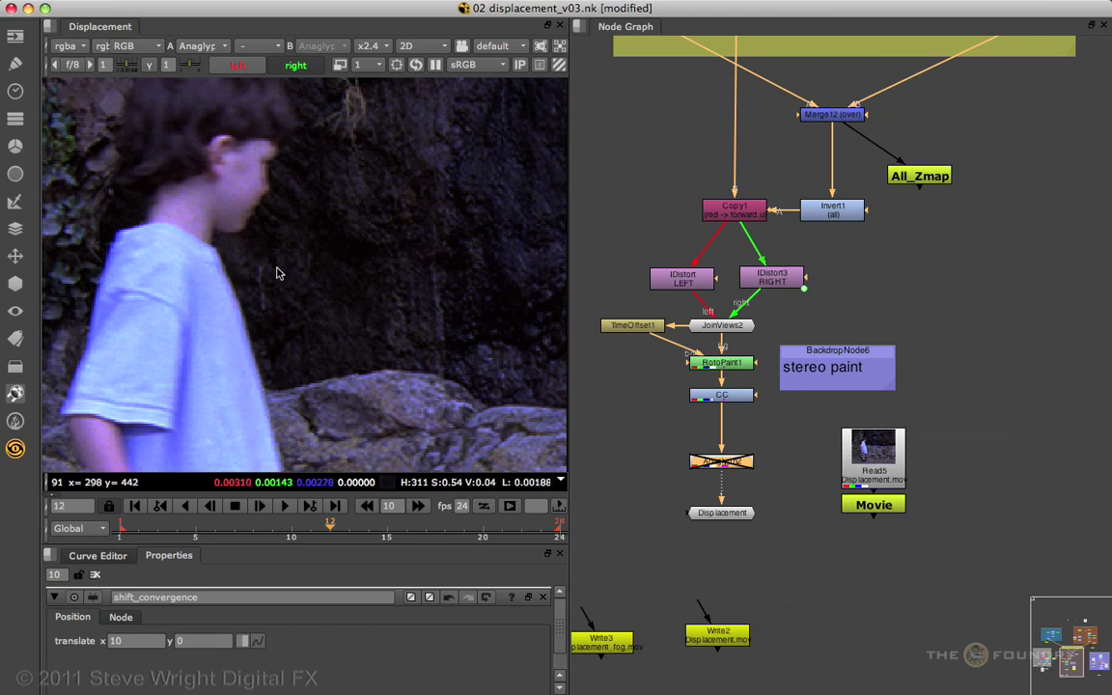
# Step: Open the RotoPaint1 node's properties, compare the left and right views with its paint tools active, and clear the open properties
pyautogui.click(722, 362)
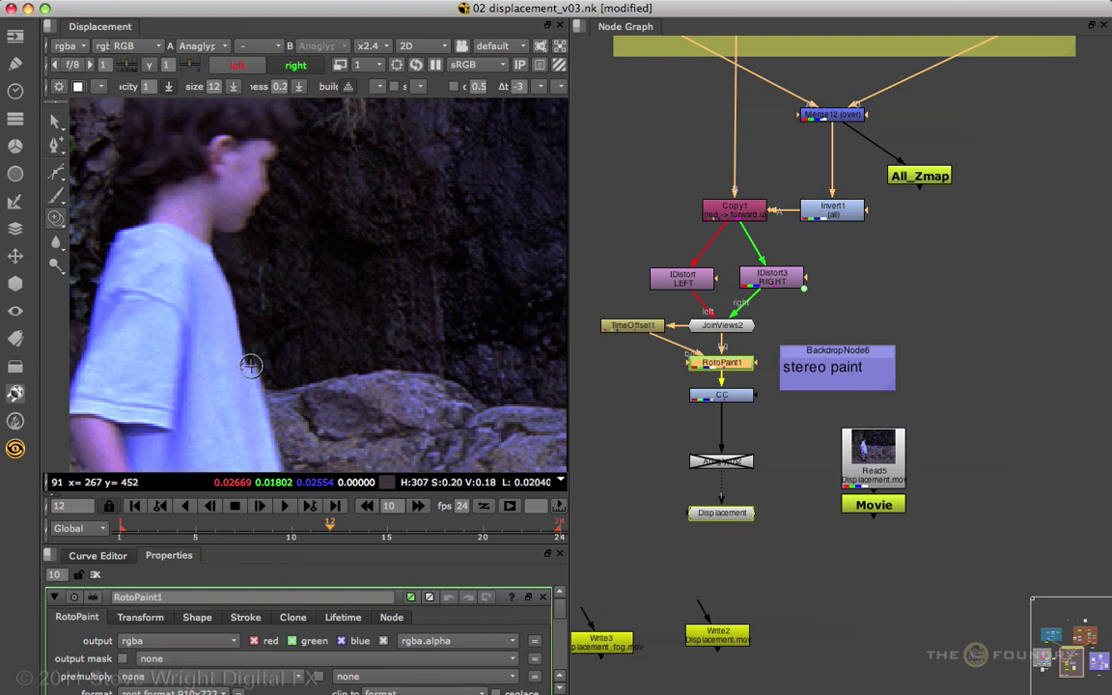
pyautogui.click(243, 69)
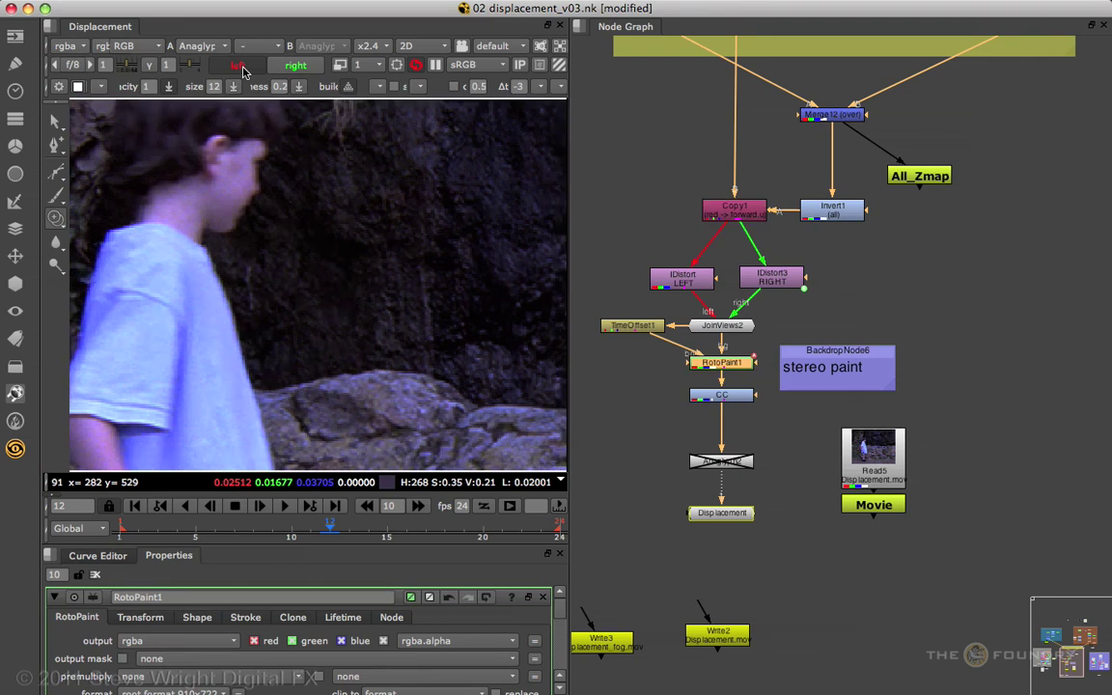
pyautogui.click(291, 67)
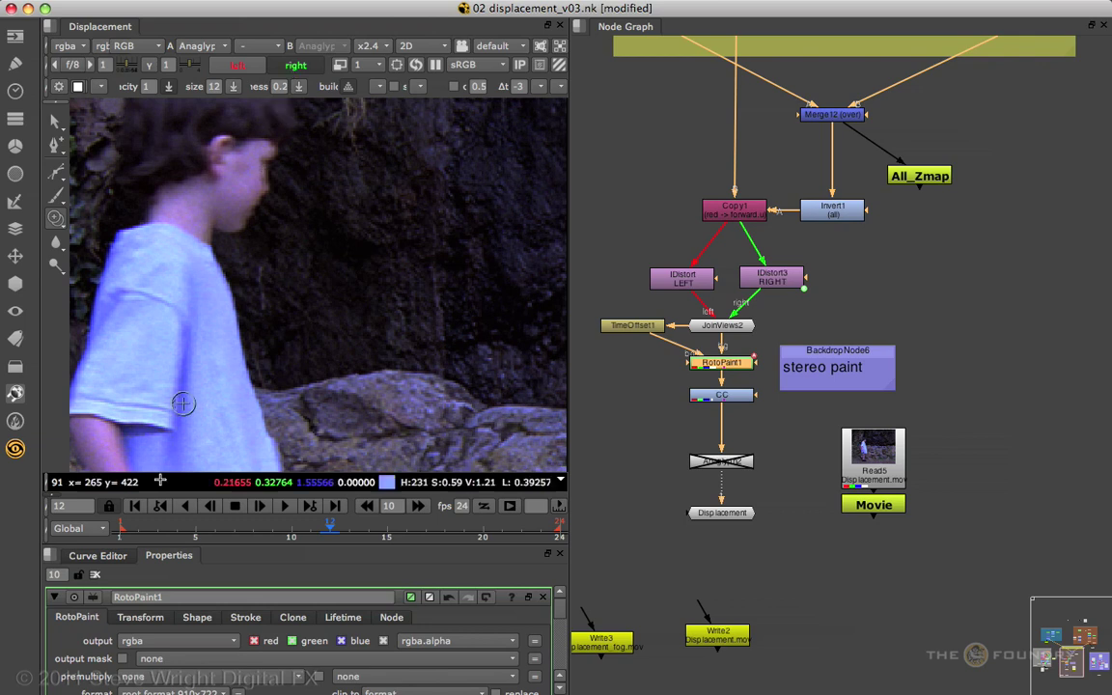
pyautogui.click(95, 575)
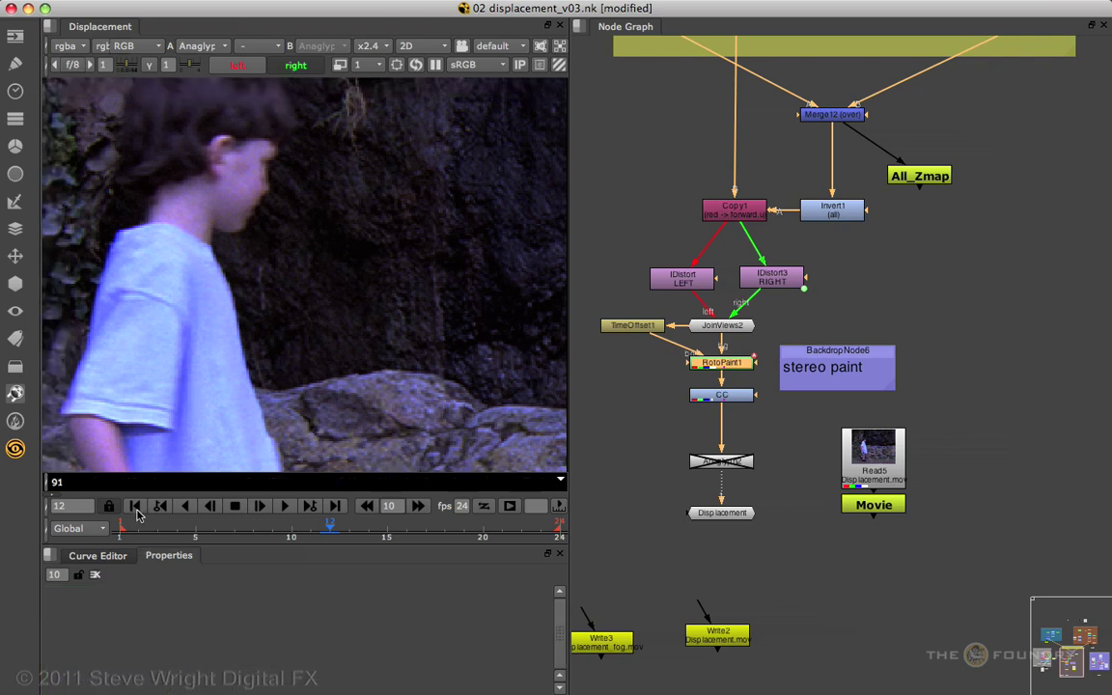
# Step: Go to frame 1 and compare the left and right views close up along the edge of the boy's face
pyautogui.click(136, 509)
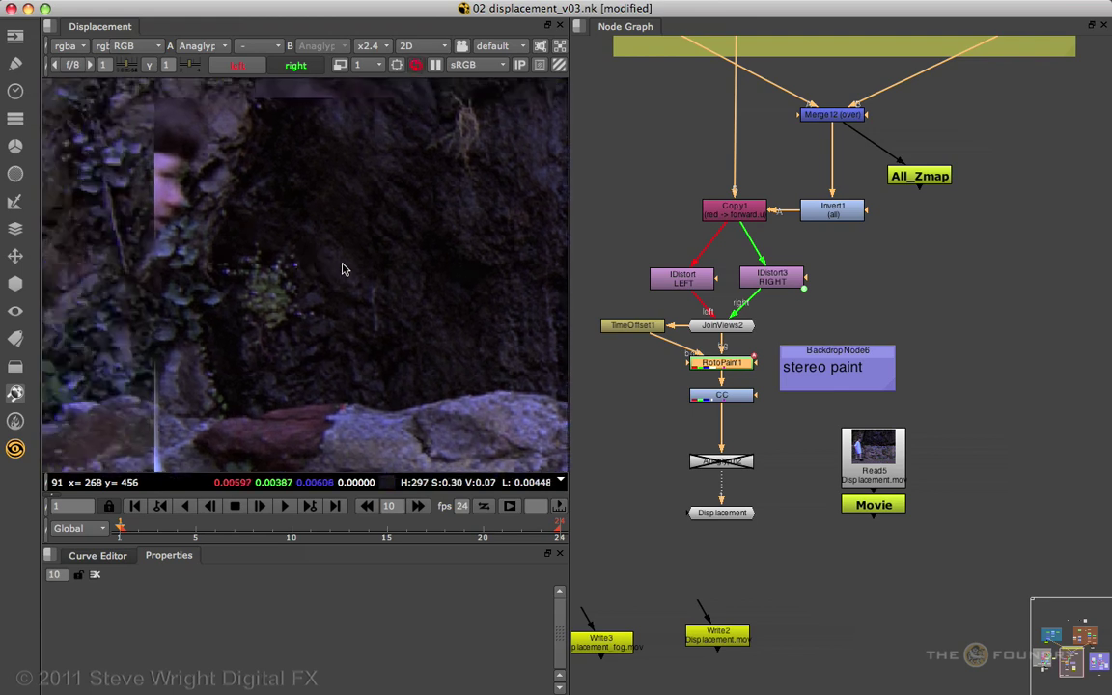
pyautogui.scroll(3, 347, 248)
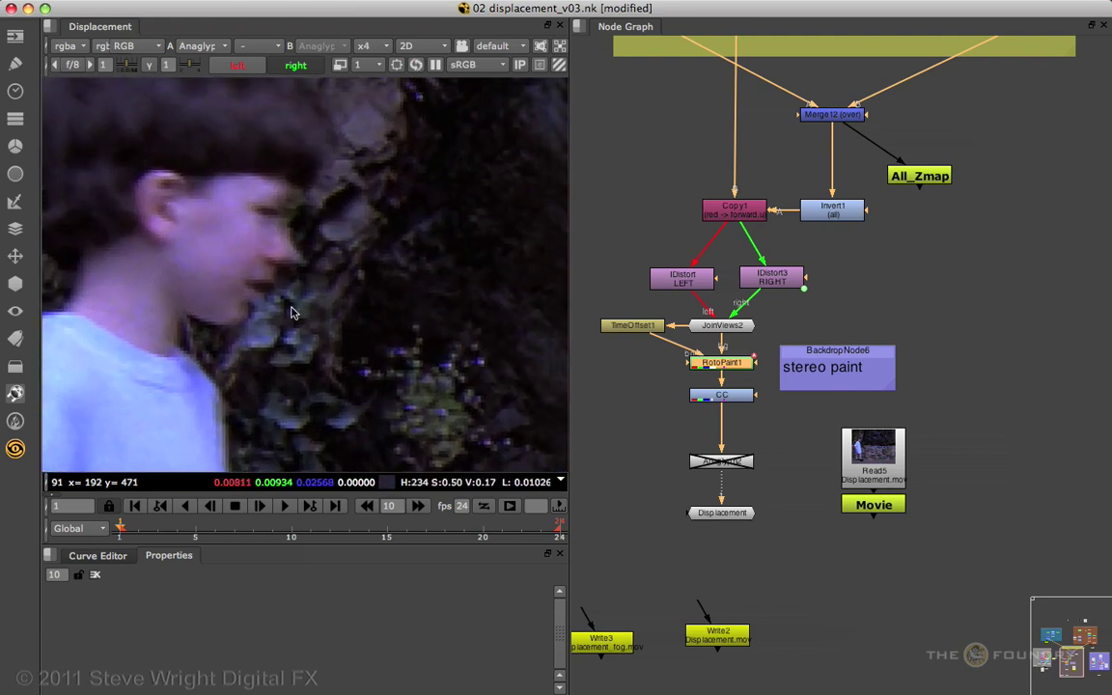
pyautogui.click(293, 65)
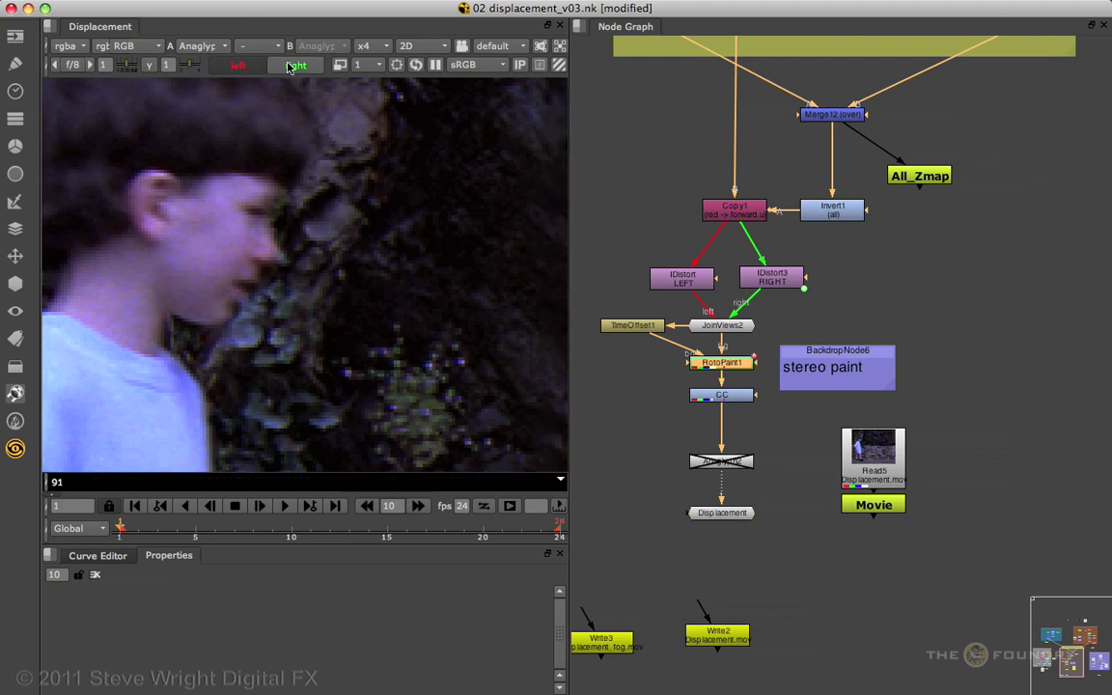
pyautogui.click(289, 64)
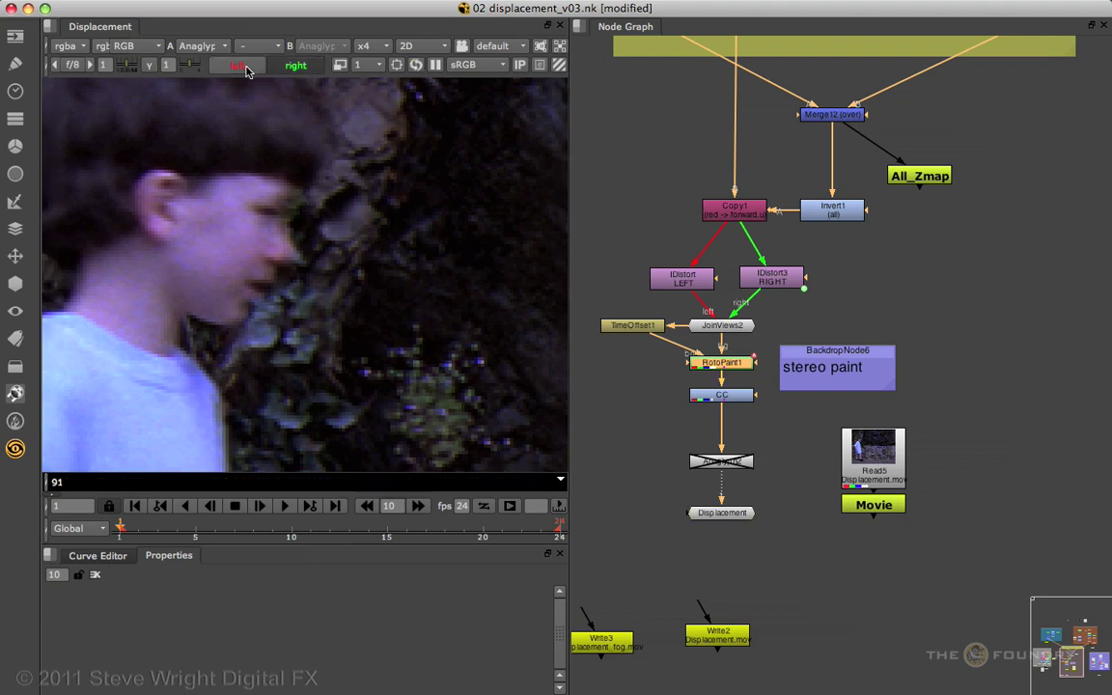
pyautogui.click(247, 67)
pyautogui.click(291, 67)
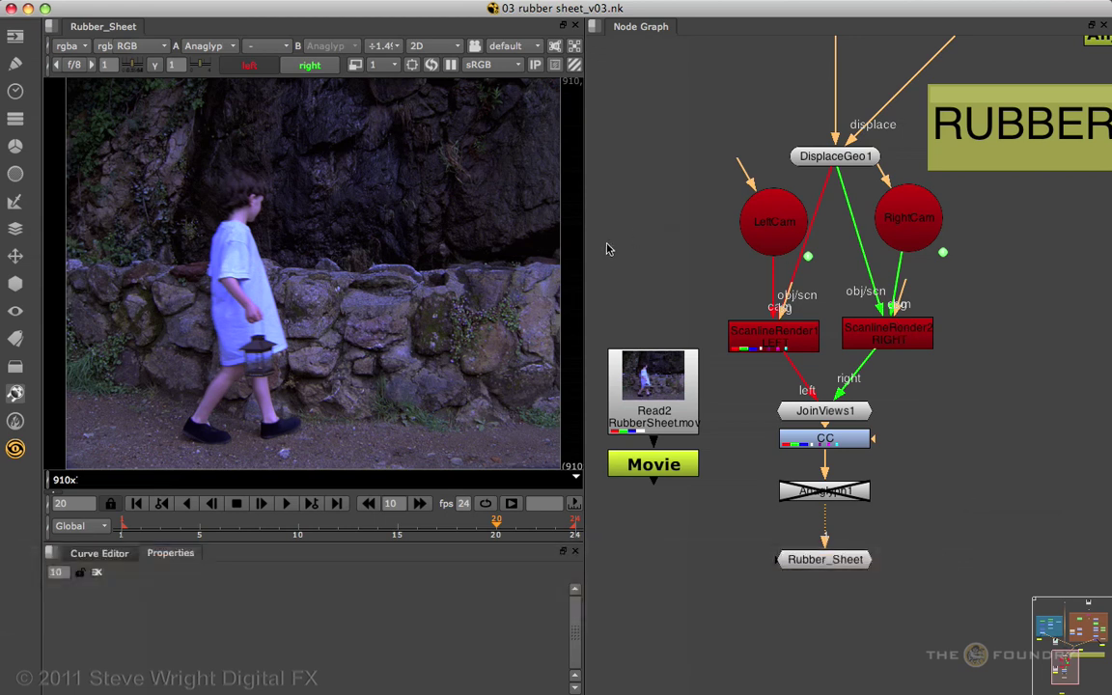
# Step: Show the rubber sheet scene in 3D, select the displaced geometry to inspect its mesh, and clear the selection
pyautogui.press('Tab')
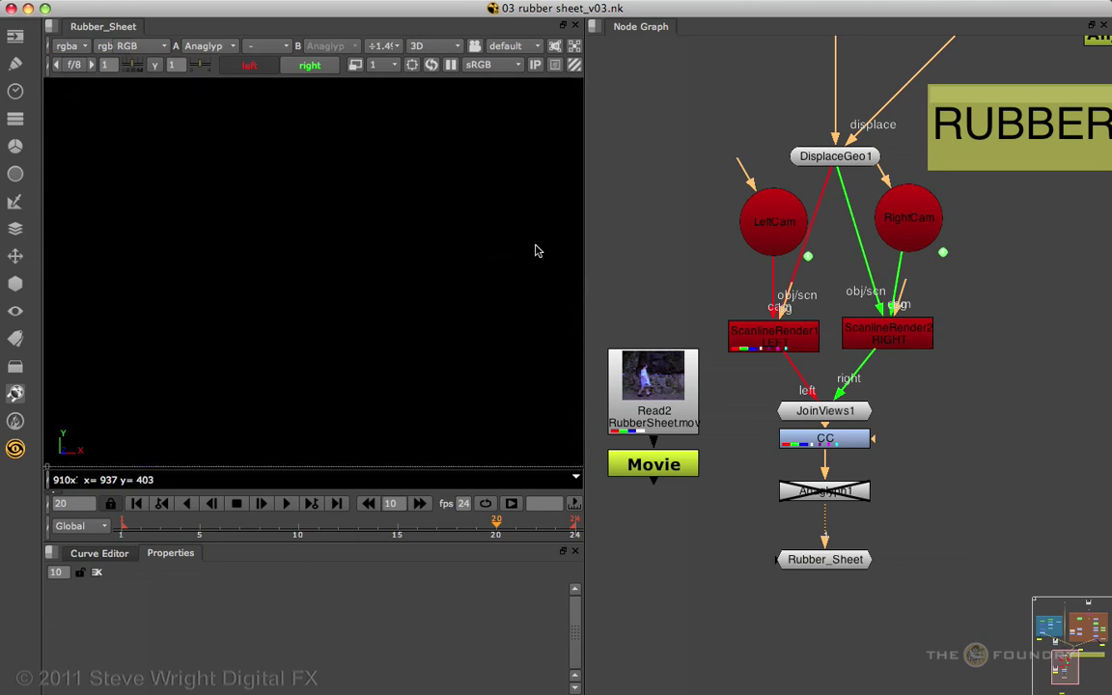
pyautogui.keyDown('ctrl'); pyautogui.moveTo(482, 224); pyautogui.dragTo(346, 267); pyautogui.keyUp('ctrl')
pyautogui.keyDown('ctrl'); pyautogui.moveTo(415, 273); pyautogui.dragTo(445, 313); pyautogui.keyUp('ctrl')
pyautogui.click(457, 272)
pyautogui.keyDown('ctrl'); pyautogui.moveTo(514, 275); pyautogui.dragTo(504, 300); pyautogui.keyUp('ctrl')
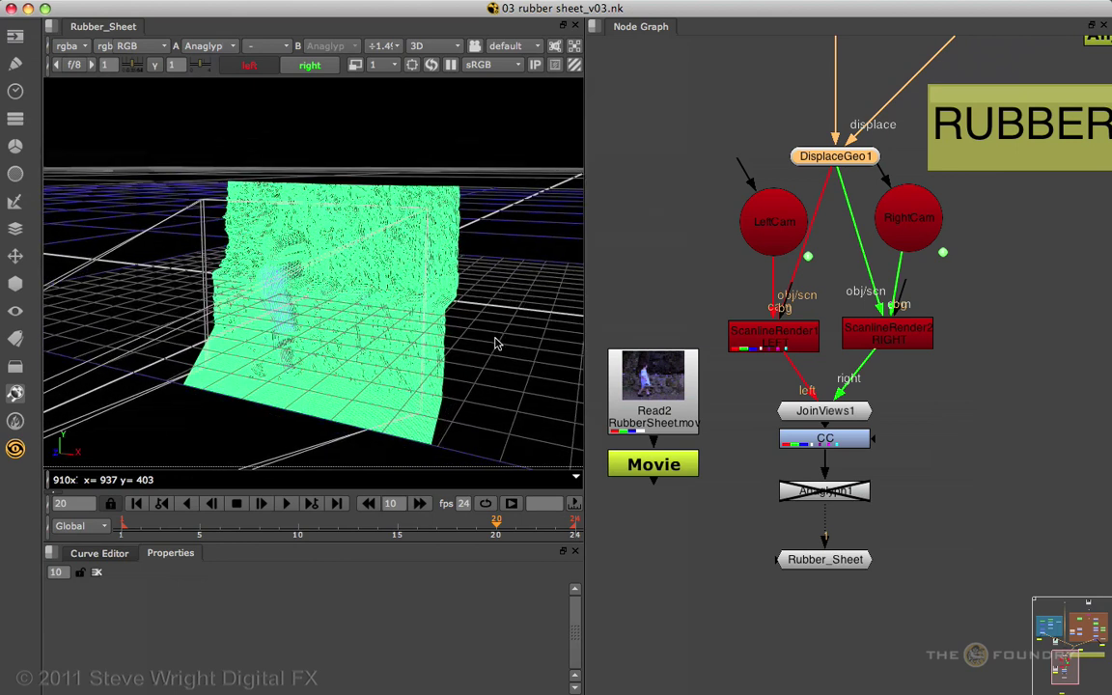
pyautogui.keyDown('ctrl'); pyautogui.moveTo(495, 343); pyautogui.dragTo(526, 321); pyautogui.keyUp('ctrl')
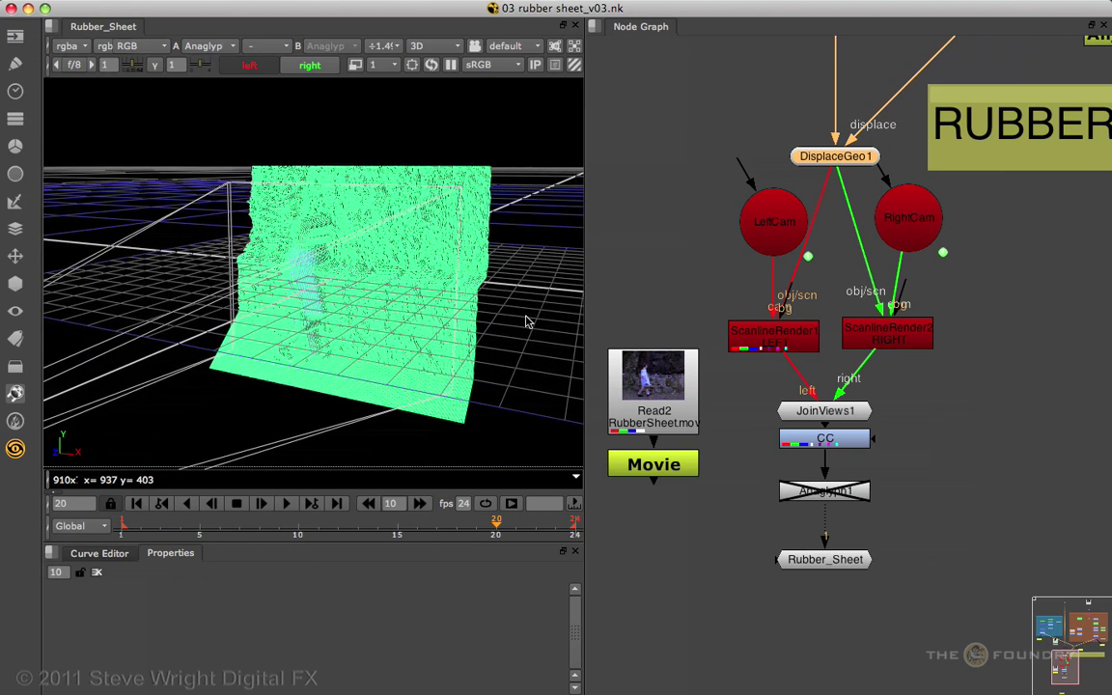
pyautogui.click(503, 323)
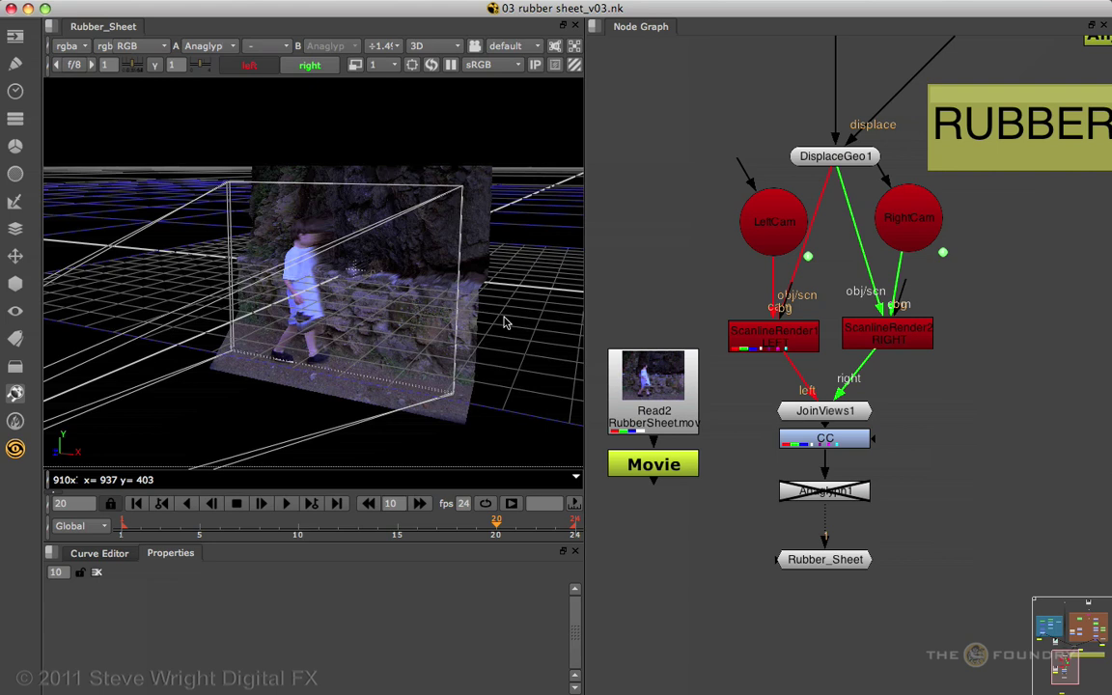
# Step: Examine the textured displaced card and the camera frustums from the front and at an angle, and return to the 2D view
pyautogui.keyDown('super'); pyautogui.moveTo(550, 287); pyautogui.dragTo(522, 314); pyautogui.keyUp('super')
pyautogui.keyDown('ctrl'); pyautogui.moveTo(349, 353); pyautogui.dragTo(379, 293); pyautogui.keyUp('ctrl')
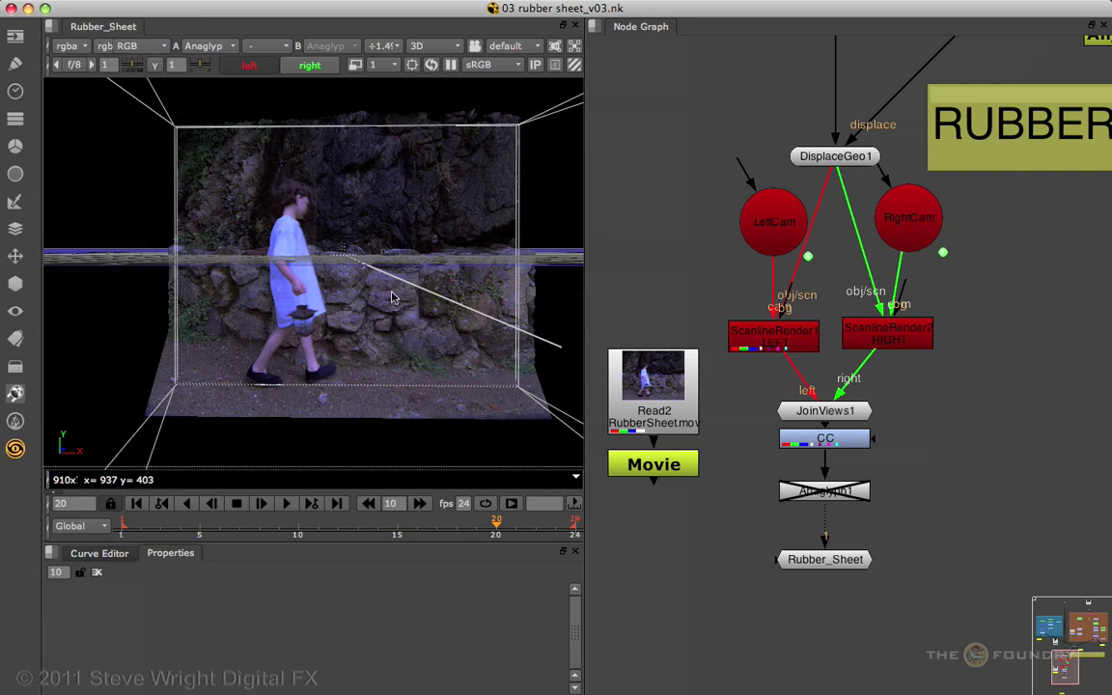
pyautogui.keyDown('ctrl'); pyautogui.moveTo(421, 292); pyautogui.dragTo(427, 379); pyautogui.keyUp('ctrl')
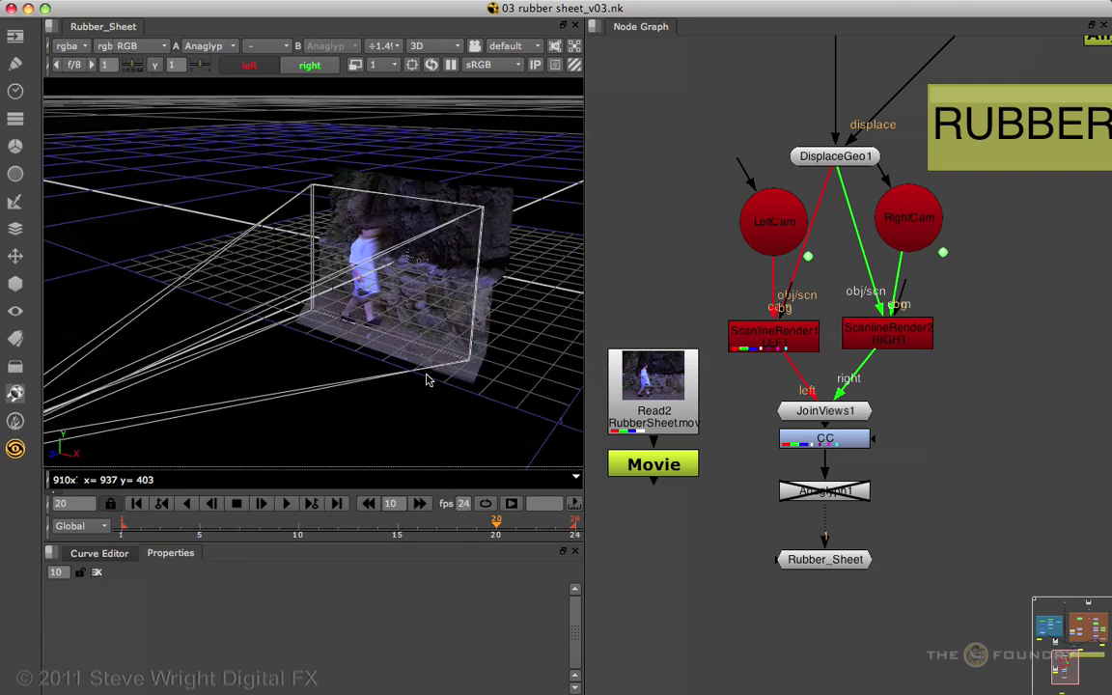
pyautogui.press('Tab')
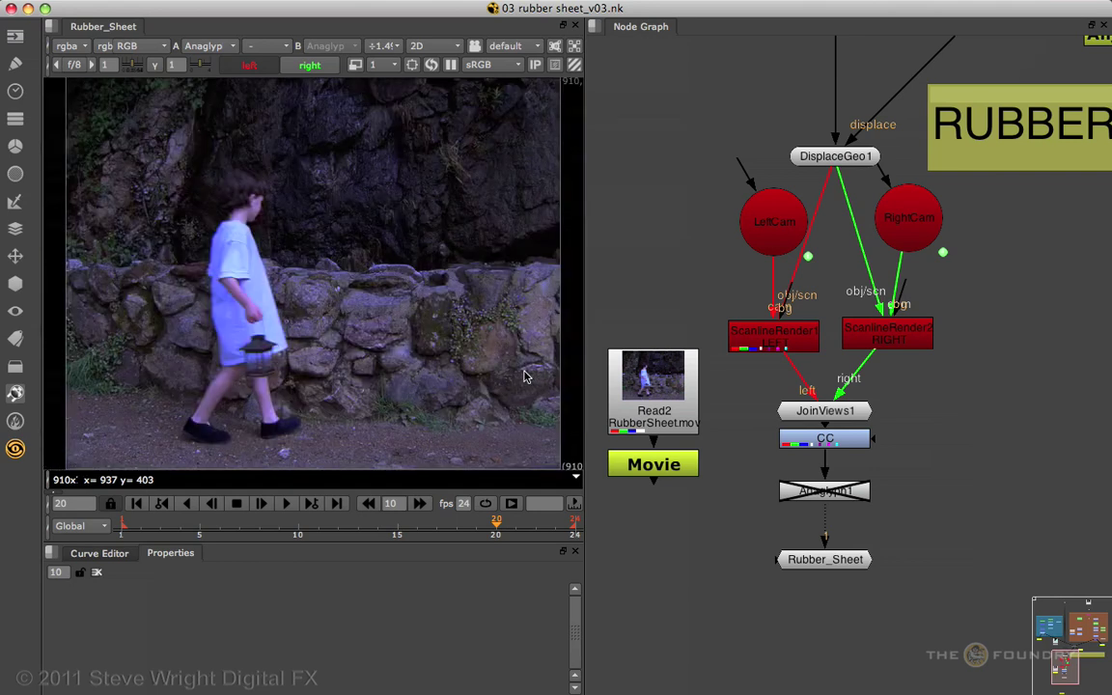
# Step: Display the background depth map from the BG_Zmap node of the rubber sheet script in the viewer
pyautogui.moveTo(957, 273); pyautogui.dragTo(774, 489, button='middle')
pyautogui.moveTo(876, 249); pyautogui.dragTo(762, 374, button='middle')
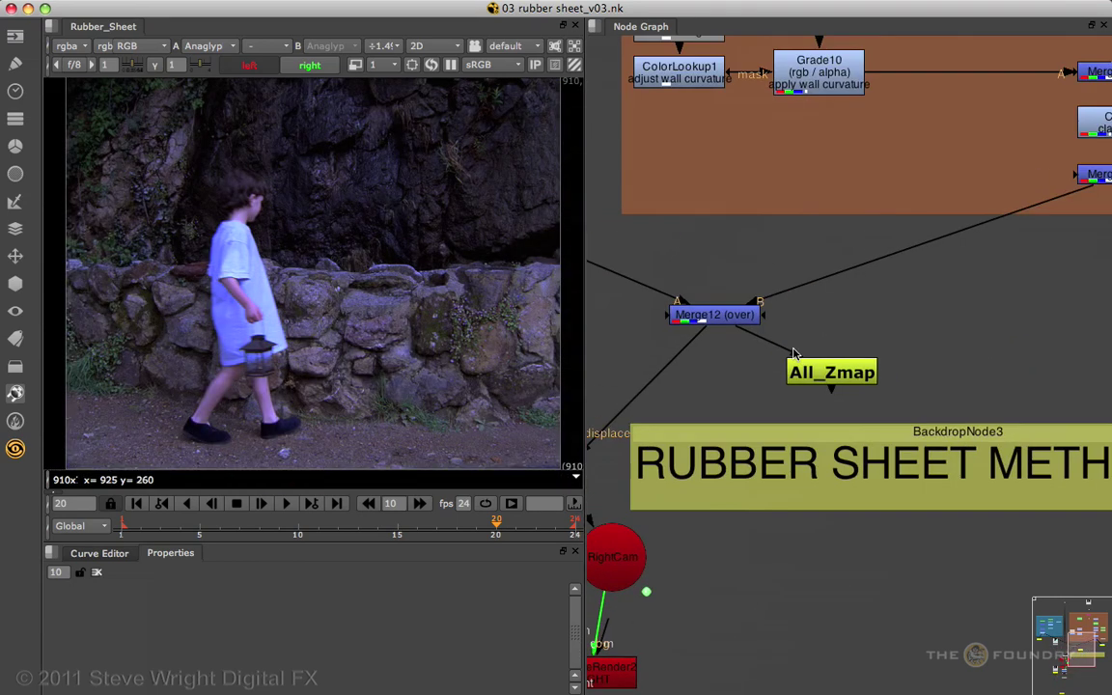
pyautogui.moveTo(946, 270); pyautogui.dragTo(713, 392, button='middle')
pyautogui.moveTo(804, 387); pyautogui.dragTo(744, 420, button='middle')
pyautogui.doubleClick(939, 440)
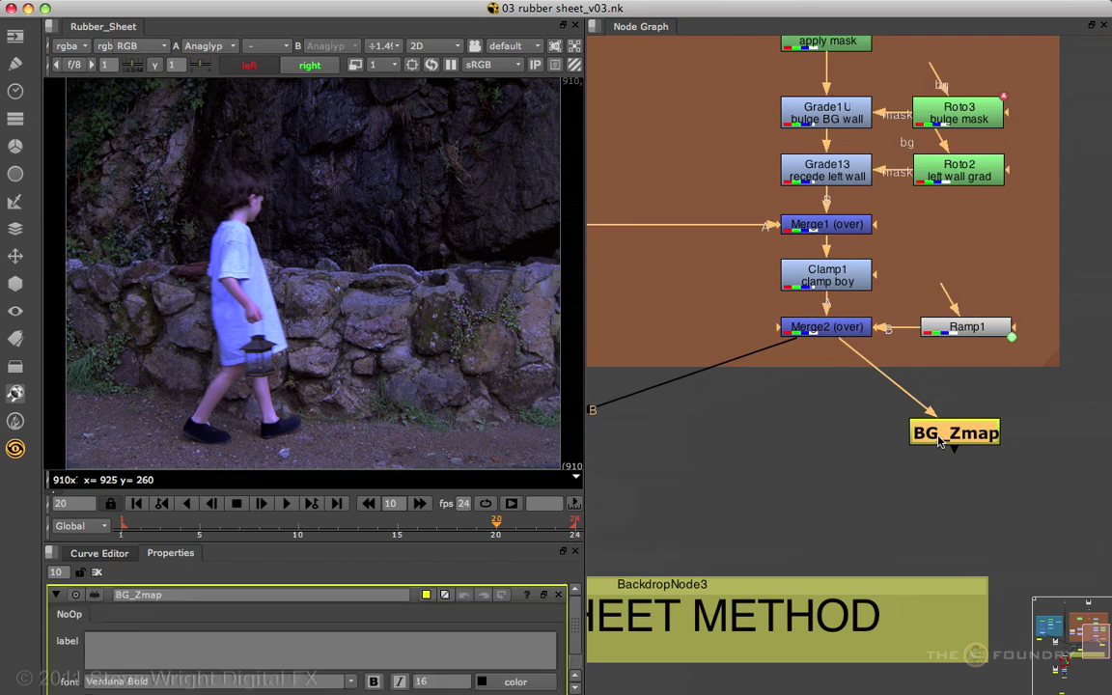
pyautogui.press('1')
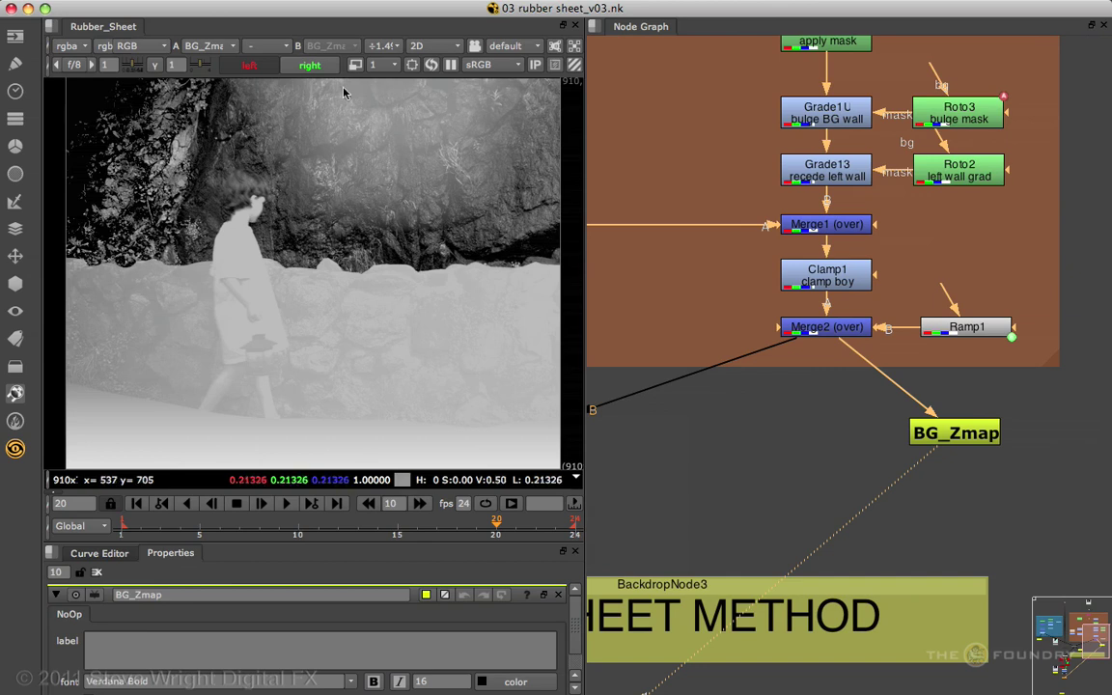
# Step: Toggle the "bulge BG wall" Grade node off and on repeatedly to examine its effect on the background depth map
pyautogui.click(827, 114)
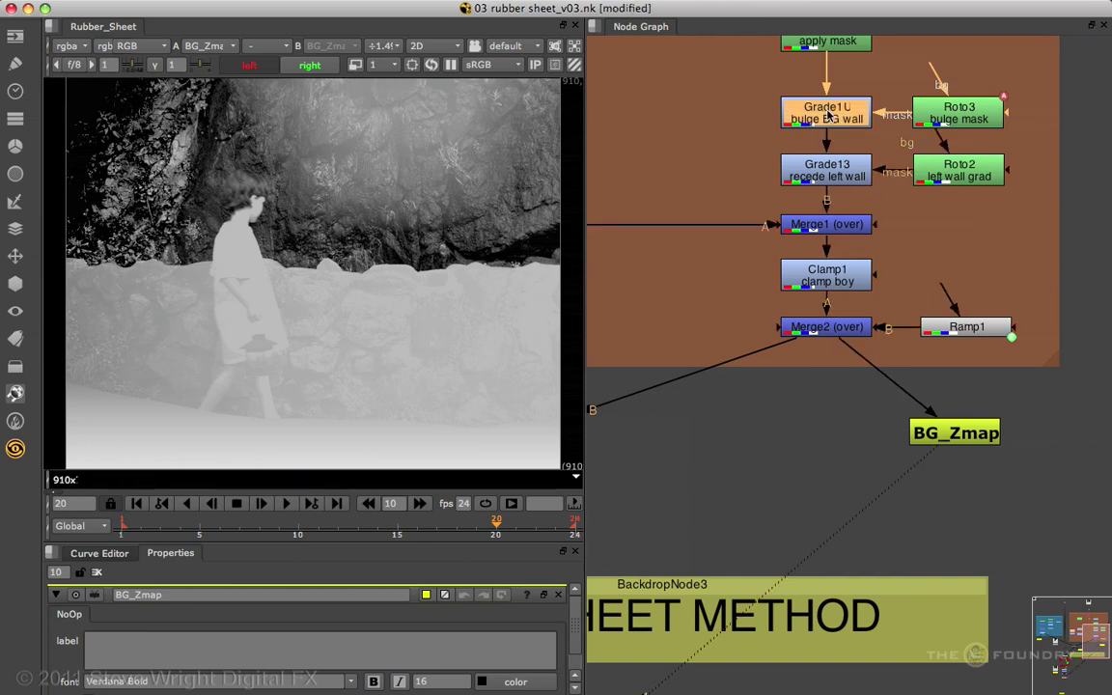
pyautogui.press('d')
pyautogui.press('d')
pyautogui.press('d')
pyautogui.press('d')
pyautogui.press('d')
pyautogui.press('d')
pyautogui.press('d')
pyautogui.press('d')
# Step: Open the properties of the DisplaceGeo1 node below the Card1 node
pyautogui.moveTo(705, 416); pyautogui.dragTo(914, 311, button='middle')
pyautogui.moveTo(756, 415); pyautogui.dragTo(1013, 340, button='middle')
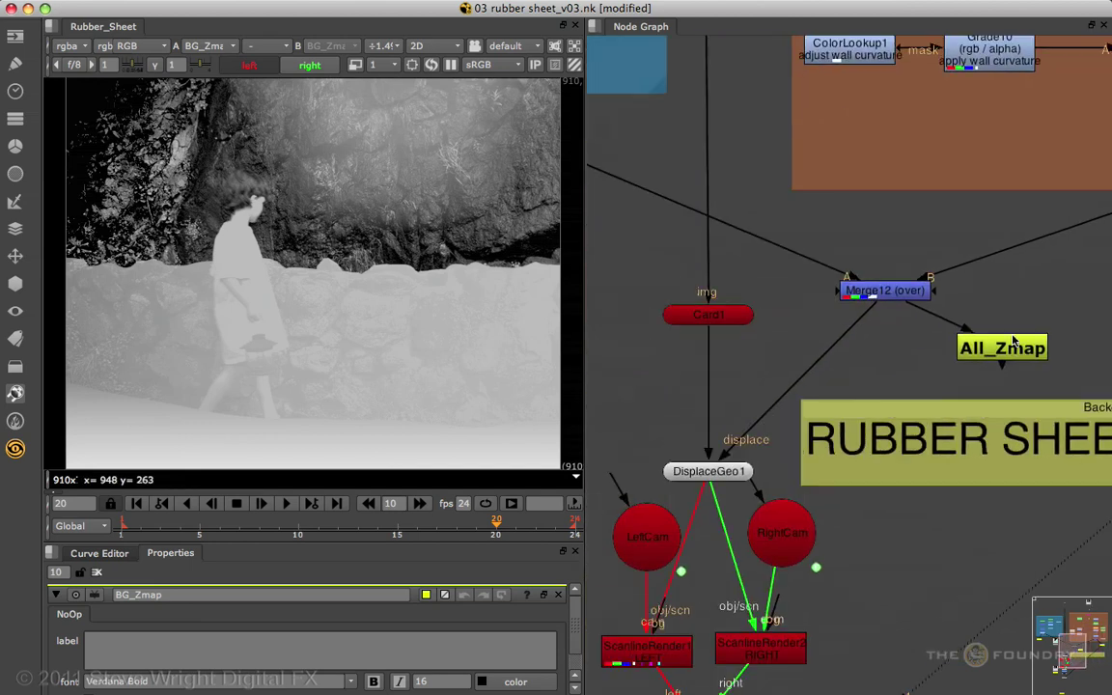
pyautogui.moveTo(839, 521); pyautogui.dragTo(844, 470, button='middle')
pyautogui.doubleClick(715, 423)
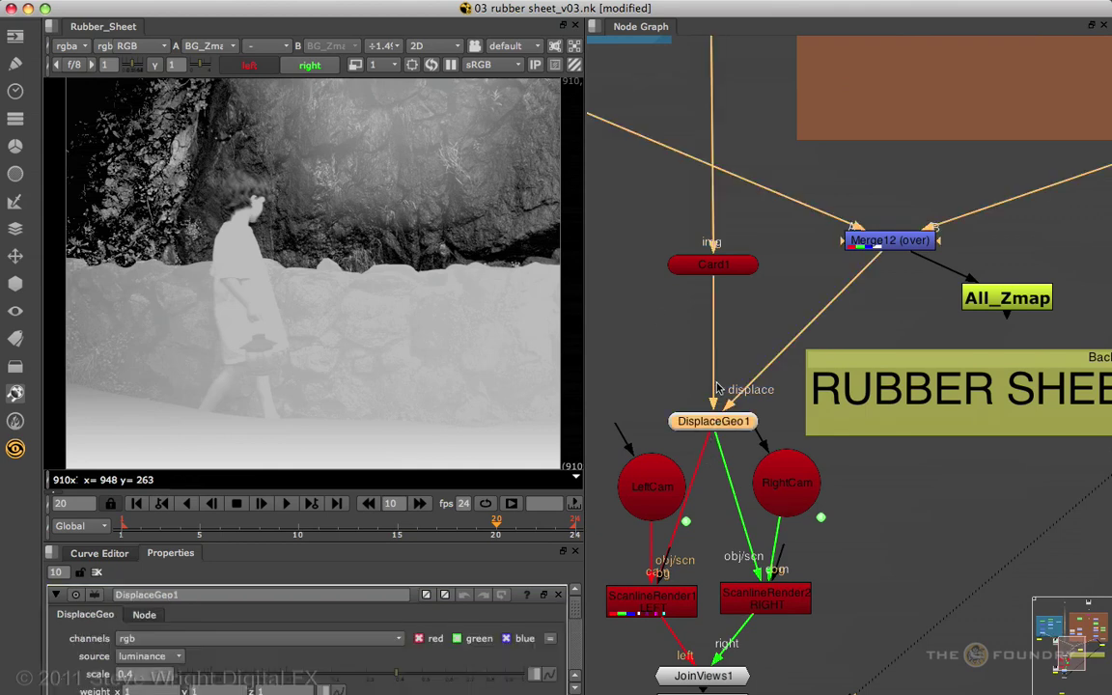
# Step: Show the displaced geometry in 3D and examine its relief from above and from the side, both as a selected mesh and textured
pyautogui.press('Tab')
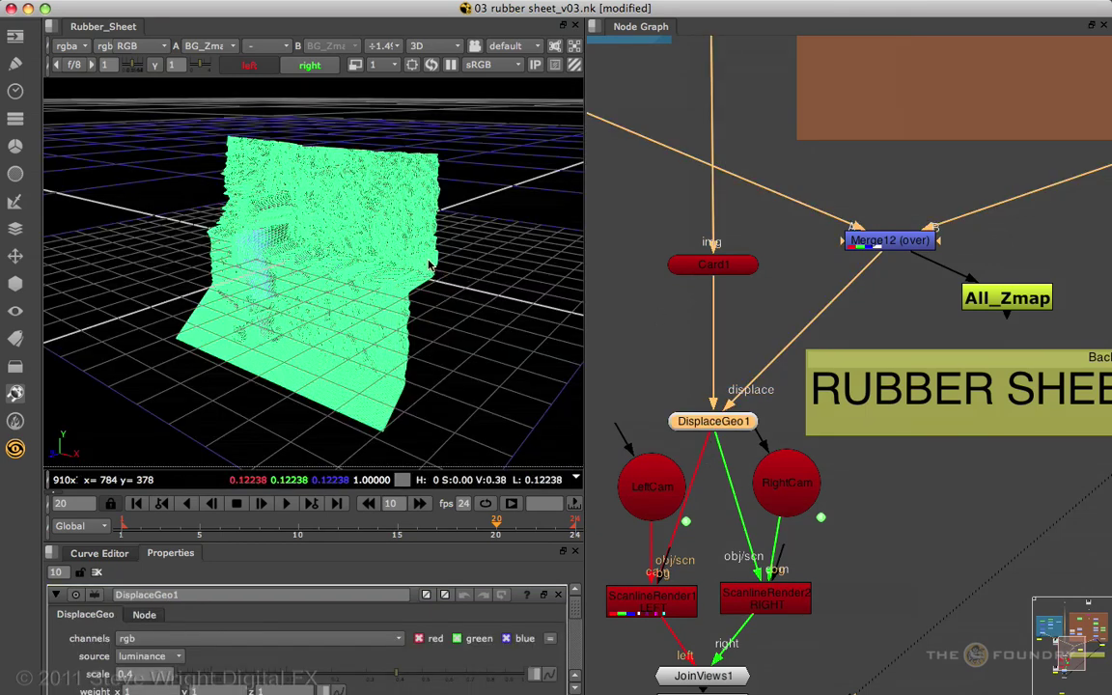
pyautogui.scroll(3, 471, 242)
pyautogui.keyDown('super'); pyautogui.moveTo(456, 206); pyautogui.dragTo(390, 350); pyautogui.keyUp('super')
pyautogui.keyDown('super'); pyautogui.moveTo(454, 166); pyautogui.dragTo(410, 194); pyautogui.keyUp('super')
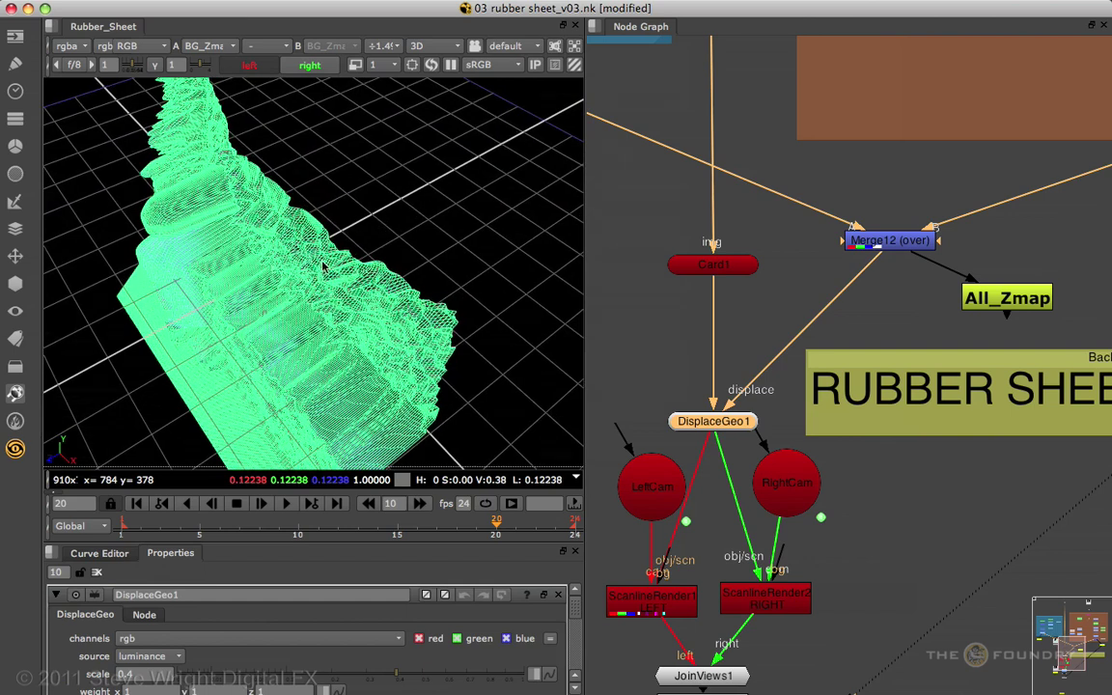
pyautogui.click(459, 270)
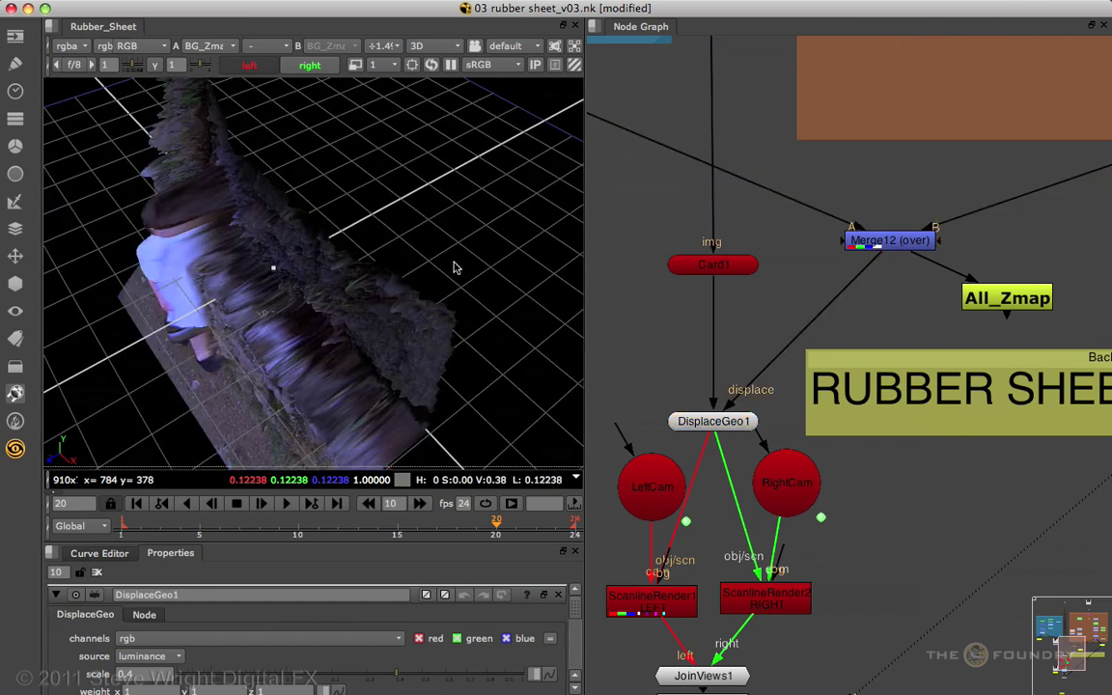
pyautogui.keyDown('ctrl'); pyautogui.moveTo(380, 232); pyautogui.dragTo(326, 191); pyautogui.keyUp('ctrl')
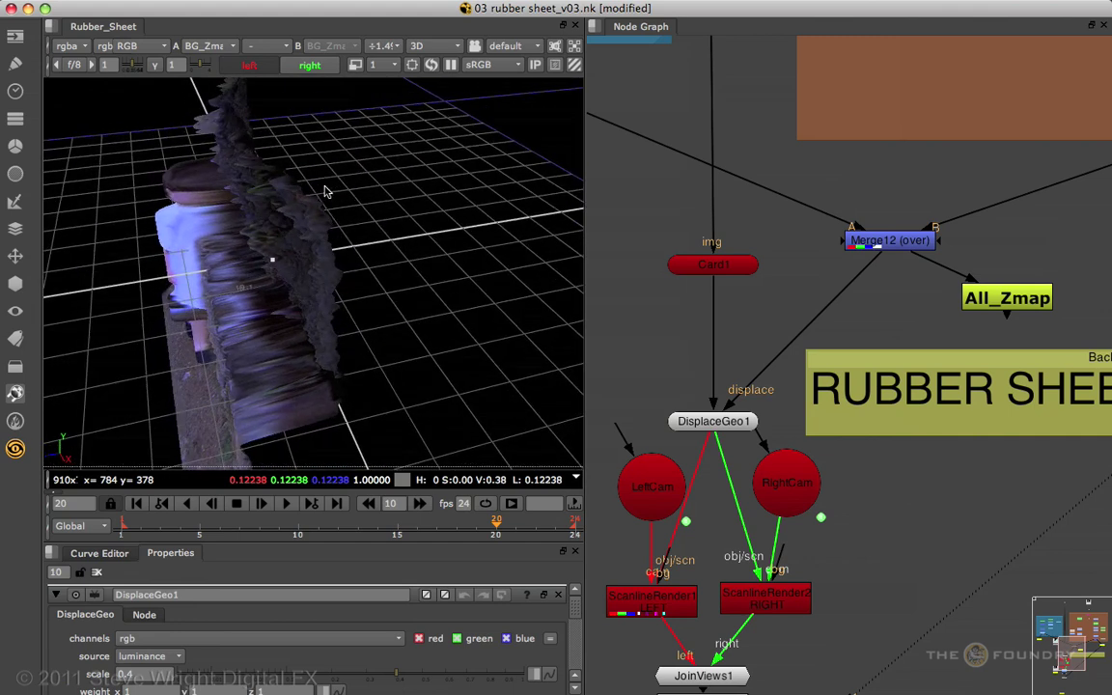
# Step: Toggle the "bulge BG wall" Grade node off and on repeatedly to examine its effect on the displaced 3D geometry
pyautogui.moveTo(867, 174); pyautogui.dragTo(517, 382, button='middle')
pyautogui.moveTo(980, 208); pyautogui.dragTo(726, 309, button='middle')
pyautogui.moveTo(840, 293); pyautogui.dragTo(962, 345, button='middle')
pyautogui.click(820, 249)
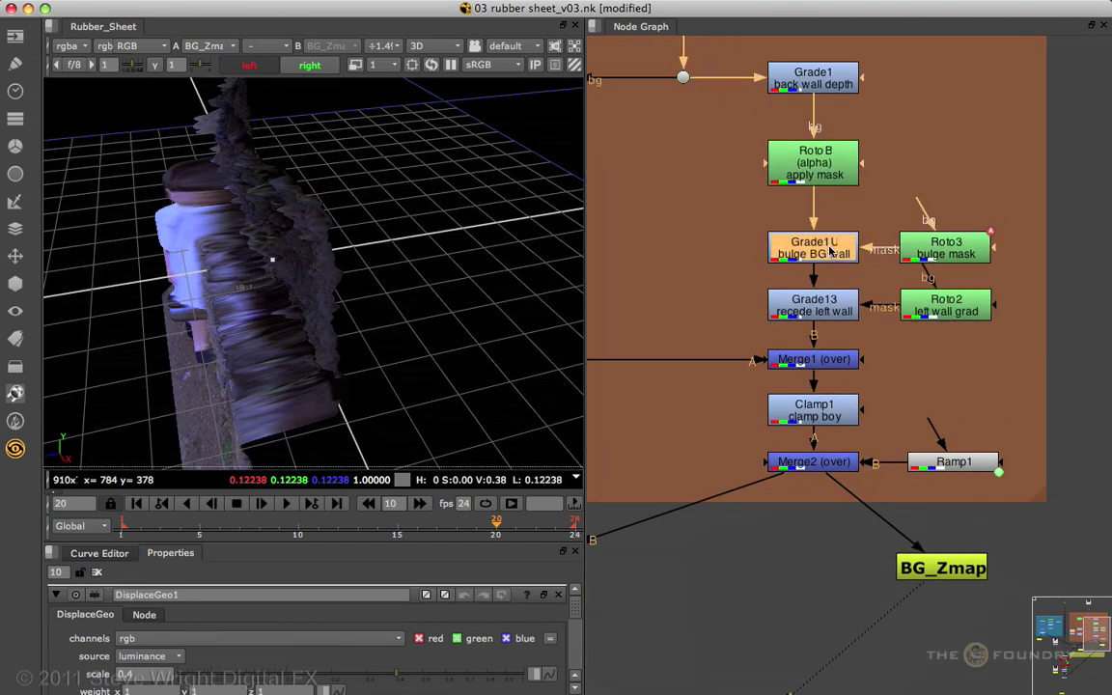
pyautogui.press('d')
pyautogui.press('d')
pyautogui.press('d')
pyautogui.press('d')
pyautogui.press('d')
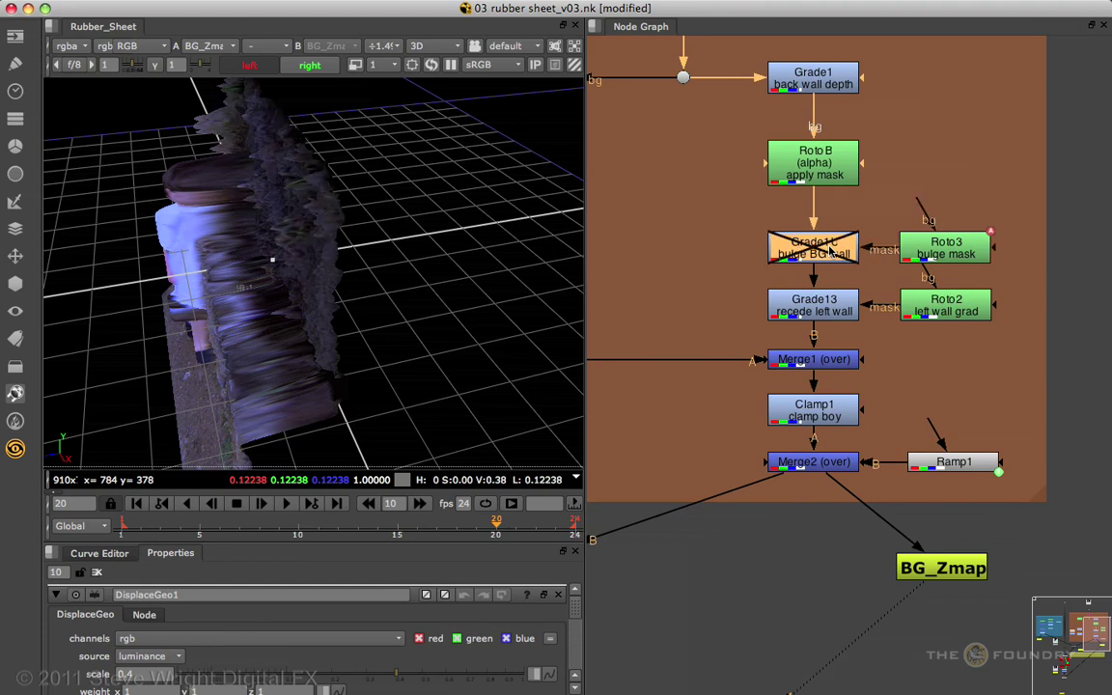
pyautogui.press('d')
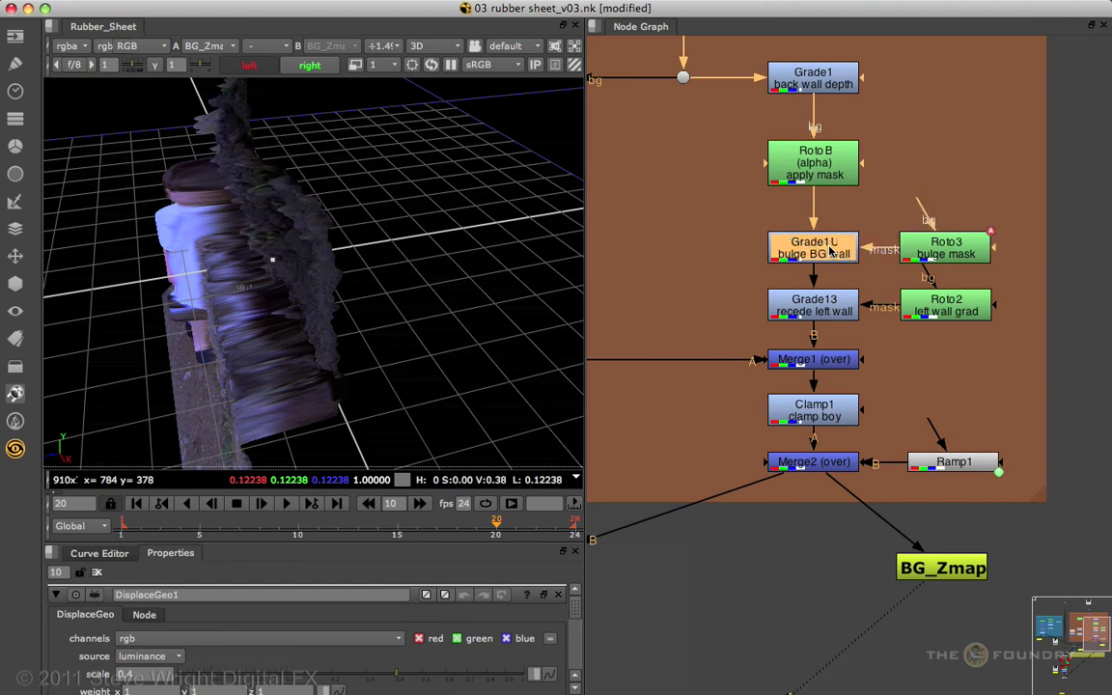
# Step: Select the displaced geometry, examine the back wall's mesh from above at an angle, and deselect it again
pyautogui.click(334, 301)
pyautogui.keyDown('super'); pyautogui.moveTo(426, 300); pyautogui.dragTo(519, 278); pyautogui.keyUp('super')
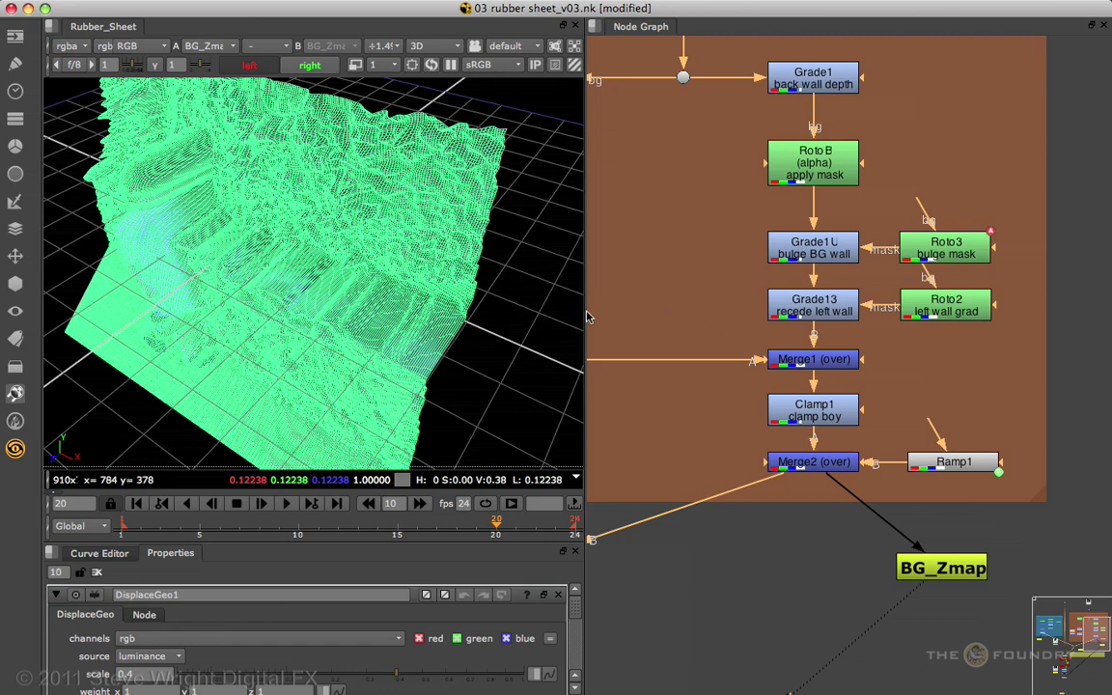
pyautogui.click(536, 317)
# Step: Return to the 2D view and display the boy's depth map from the Boy_Zmap node in the viewer
pyautogui.press('Tab')
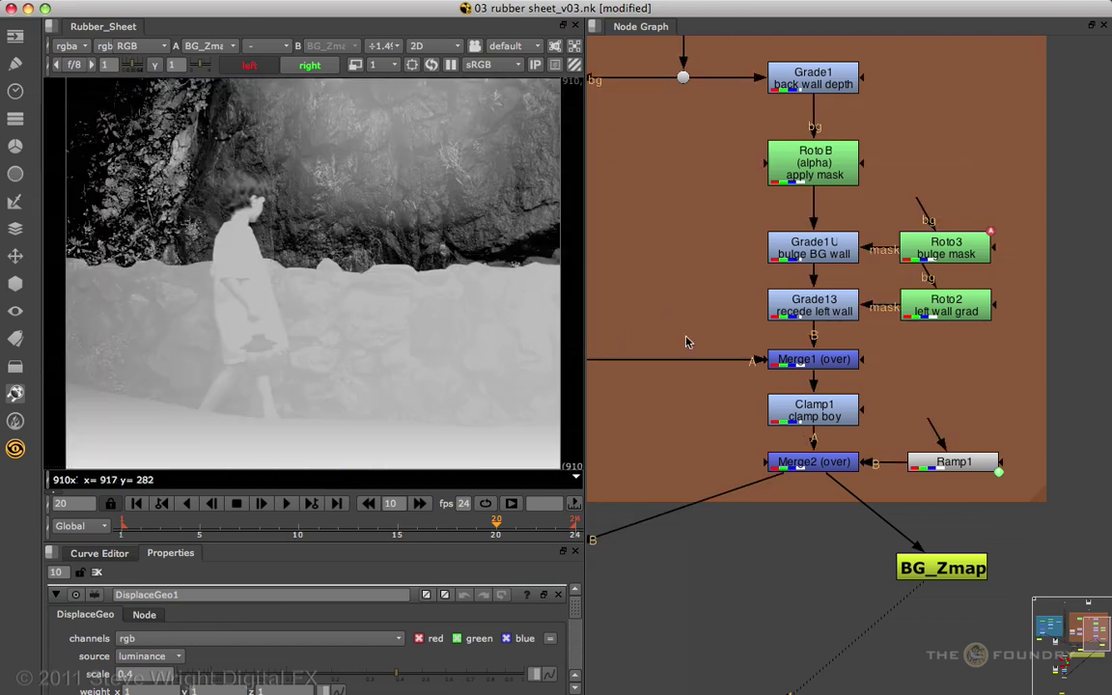
pyautogui.moveTo(660, 300); pyautogui.dragTo(929, 249, button='middle')
pyautogui.moveTo(628, 381); pyautogui.dragTo(1006, 315, button='middle')
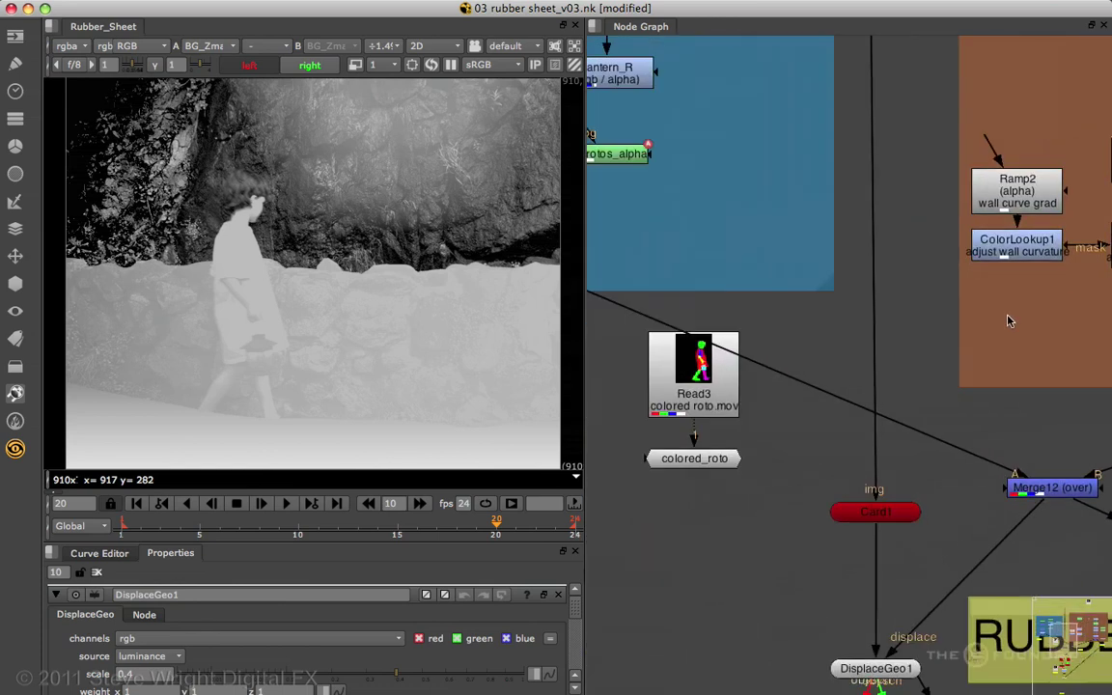
pyautogui.moveTo(851, 312); pyautogui.dragTo(1025, 282, button='middle')
pyautogui.moveTo(872, 268); pyautogui.dragTo(1009, 260, button='middle')
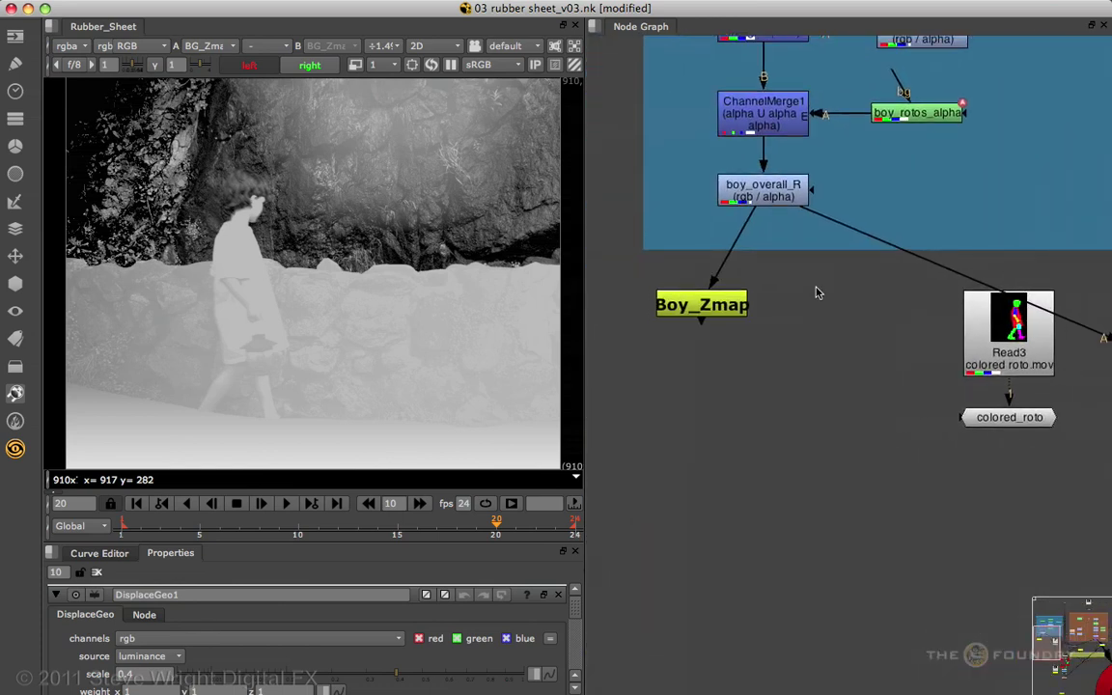
pyautogui.click(715, 306)
pyautogui.press('1')
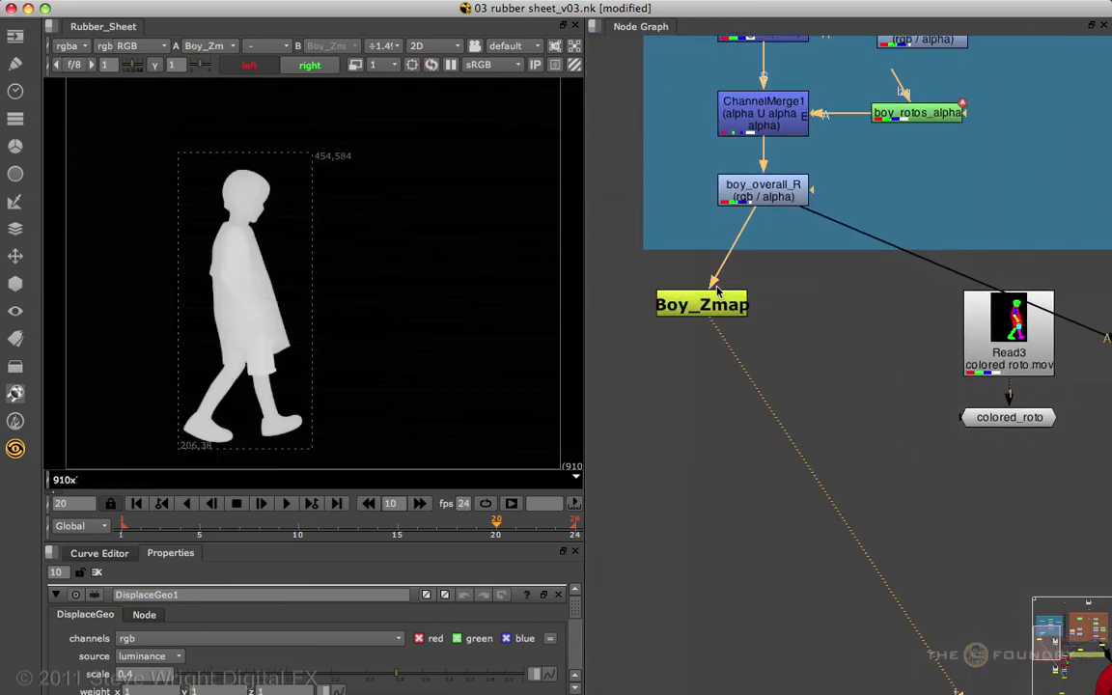
# Step: Lower the viewer gamma to 0.4
pyautogui.click(178, 66)
pyautogui.press('Down')
pyautogui.press('Down')
pyautogui.press('Down')
pyautogui.press('Down')
pyautogui.press('Down')
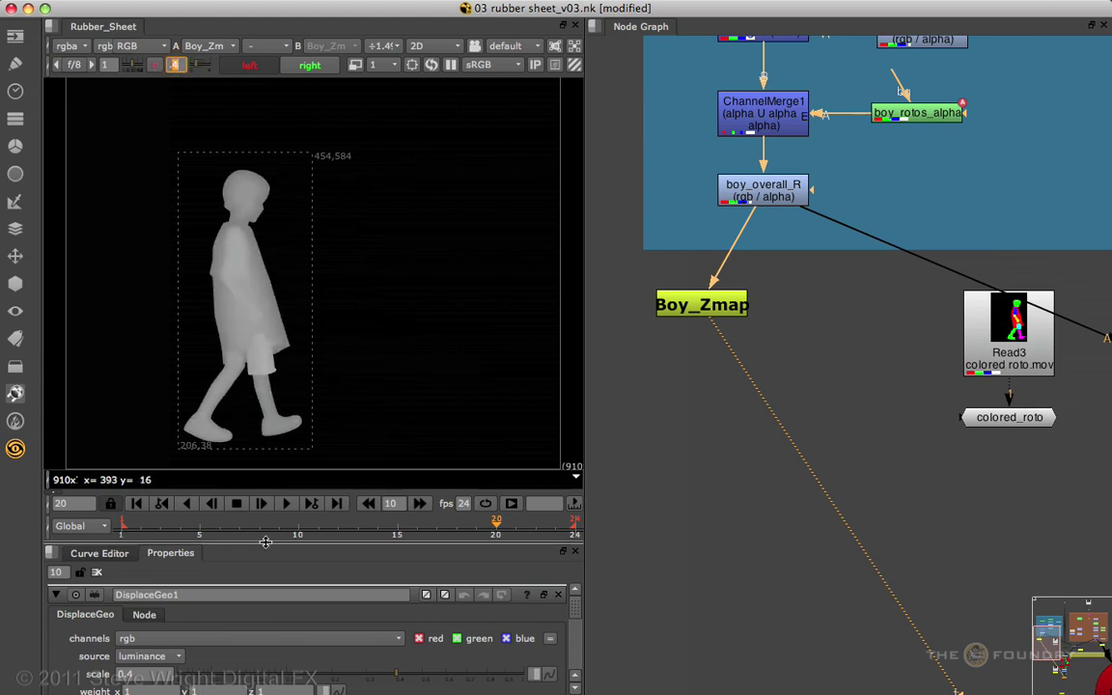
# Step: Play the boy depth map sequence, stop it at frame 19, and examine the shading of the head and shoulders
pyautogui.click(286, 503)
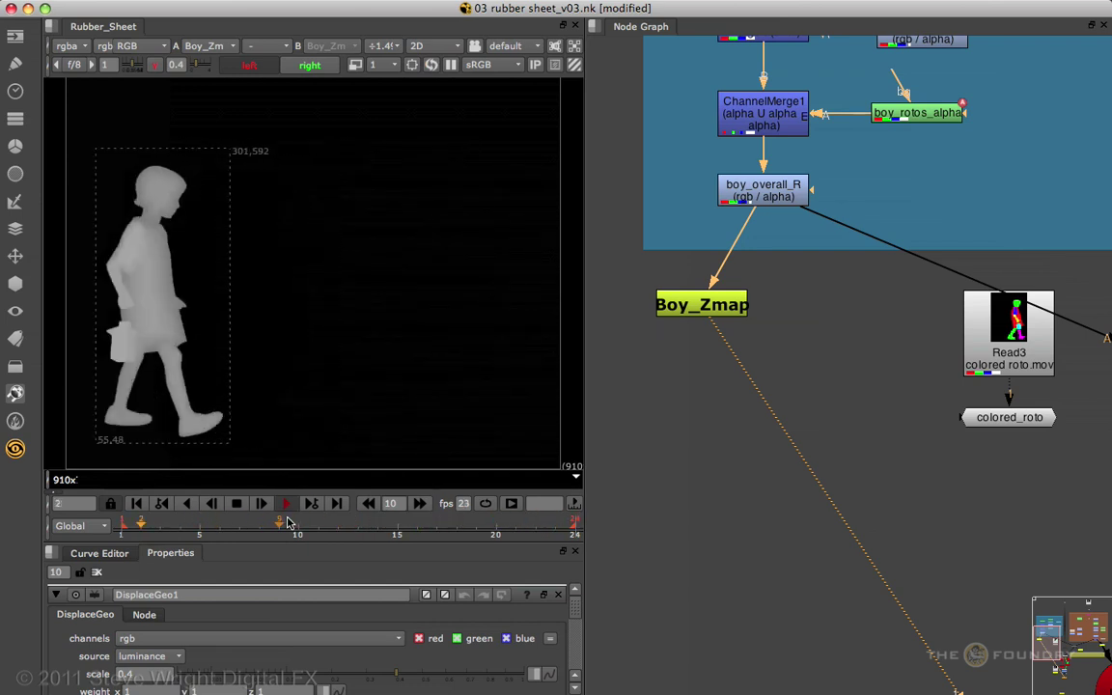
pyautogui.click(237, 503)
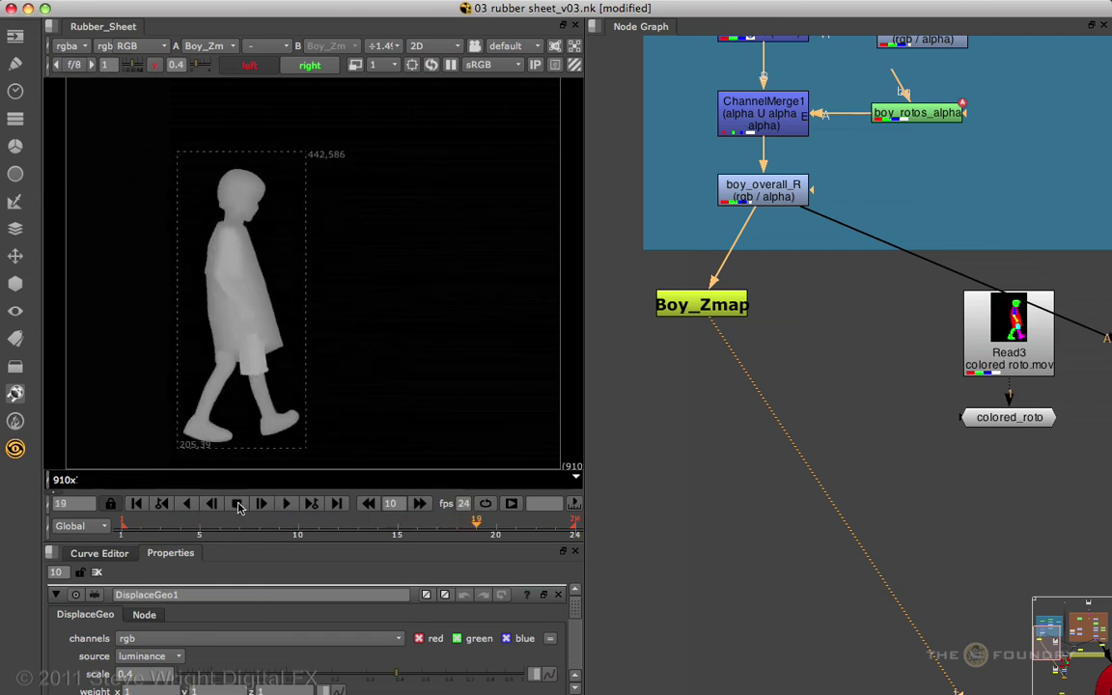
pyautogui.scroll(2, 239, 217)
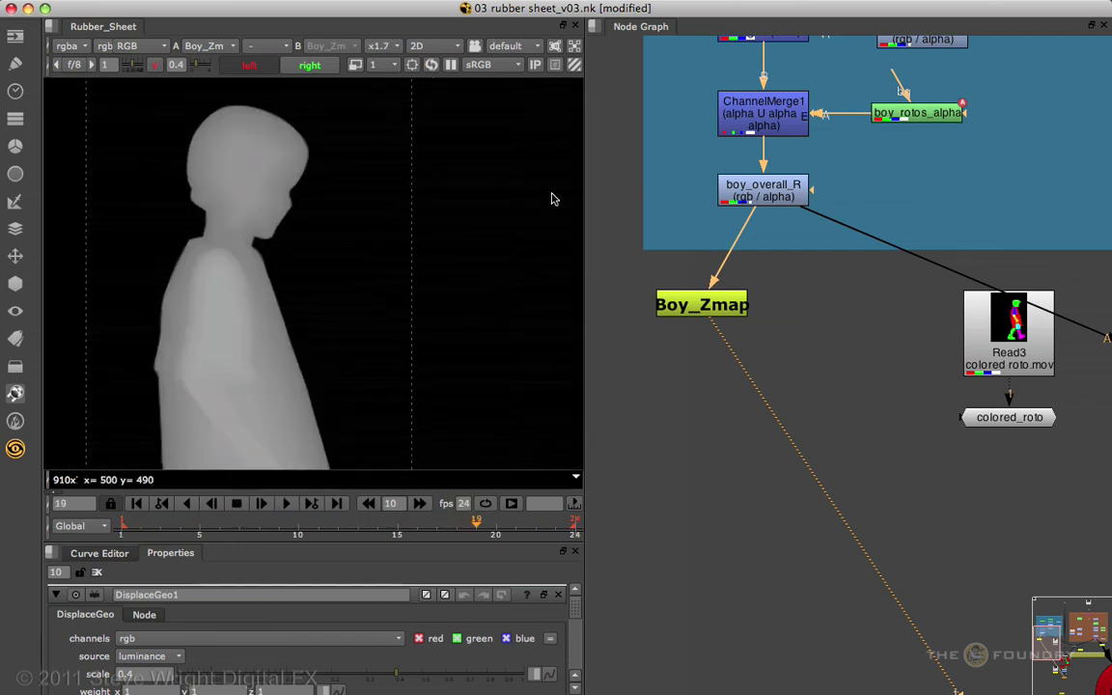
# Step: Open the boy_rotos node's properties in a floating window over the node graph, enlarged to show the whole spline list
pyautogui.moveTo(890, 163); pyautogui.dragTo(813, 403, button='middle')
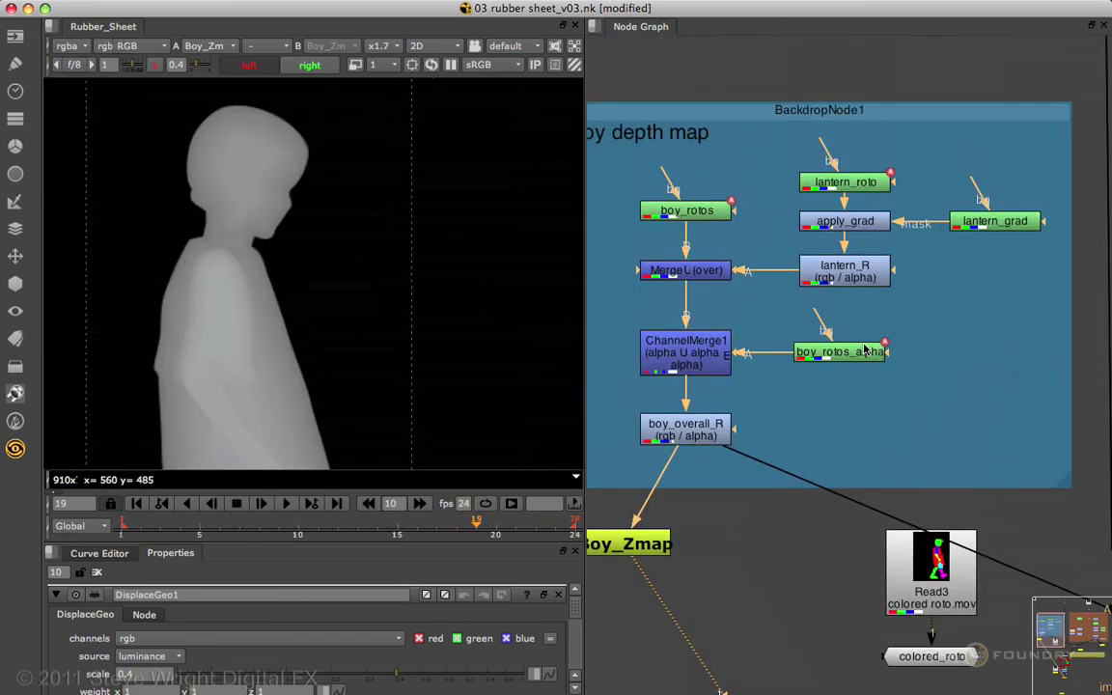
pyautogui.doubleClick(706, 215)
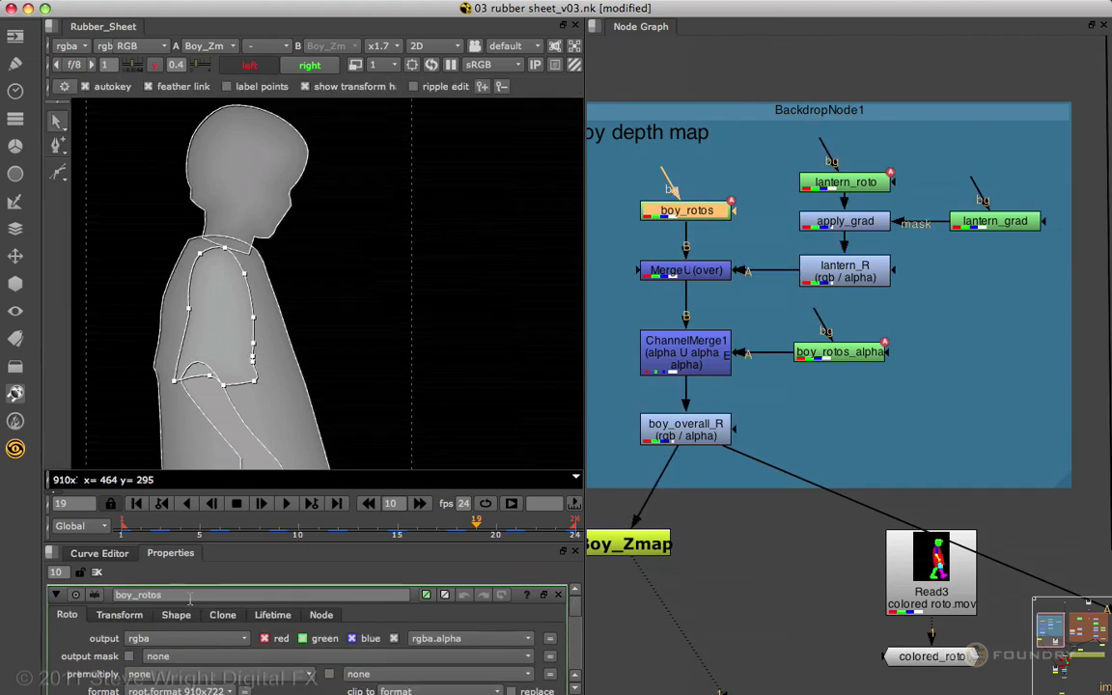
pyautogui.click(543, 595)
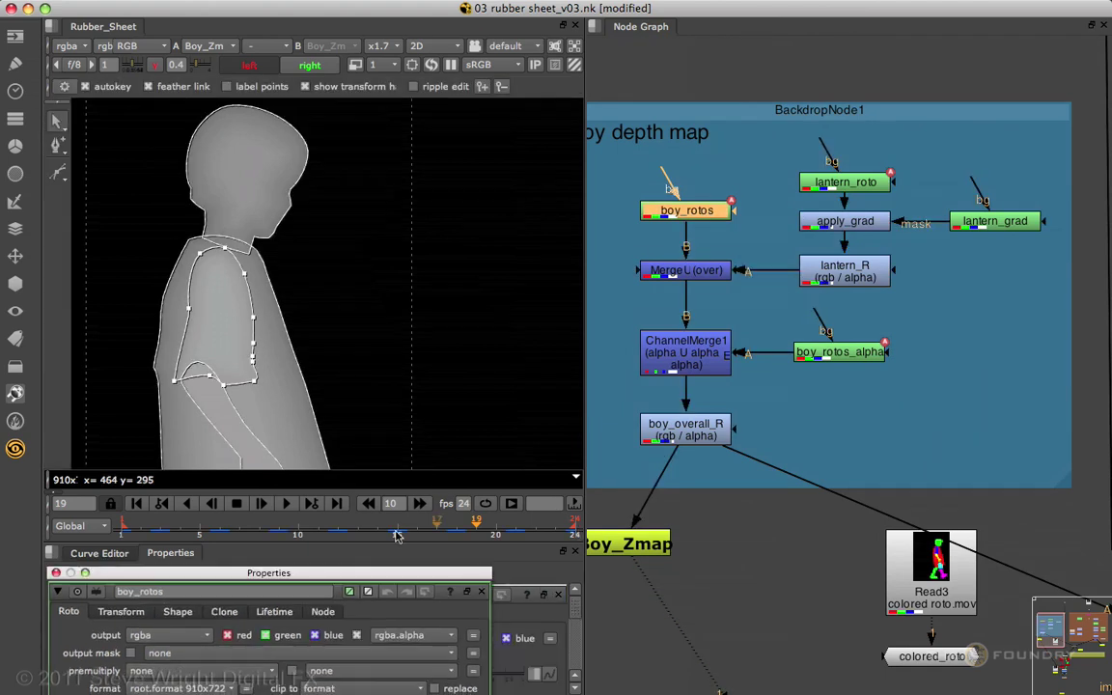
pyautogui.moveTo(662, 571); pyautogui.dragTo(918, 64)
pyautogui.moveTo(1067, 452); pyautogui.dragTo(1091, 612)
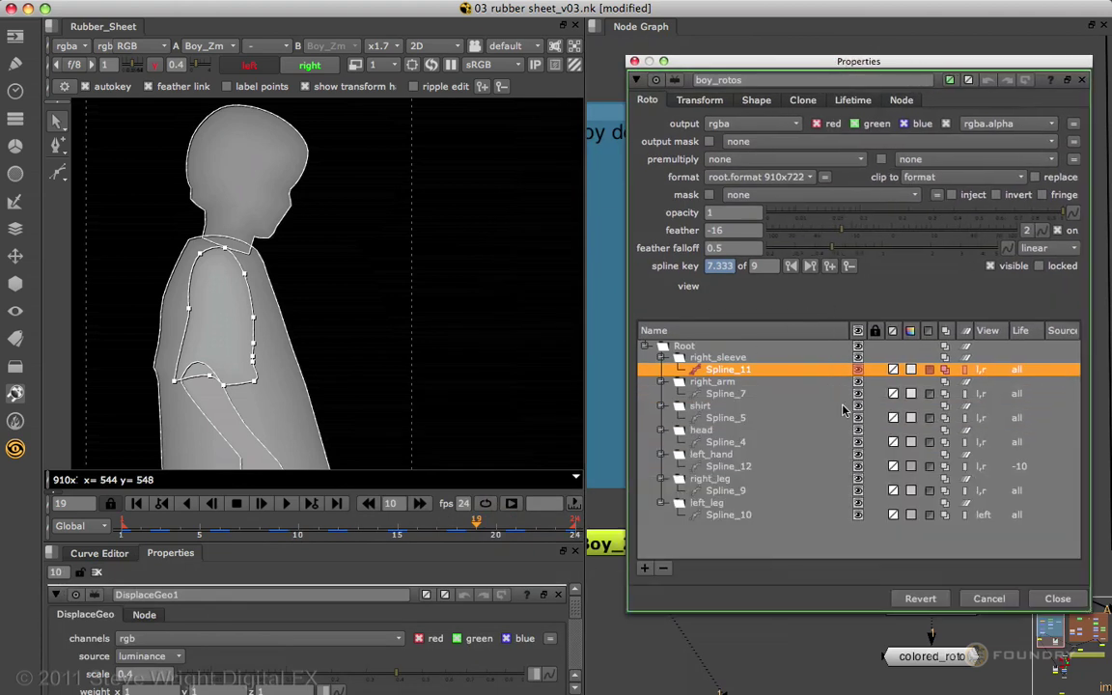
# Step: Set the head spline Spline_4 to a color value of 0.6, feather 0 and feather falloff 1, and close the boy_rotos properties
pyautogui.click(732, 442)
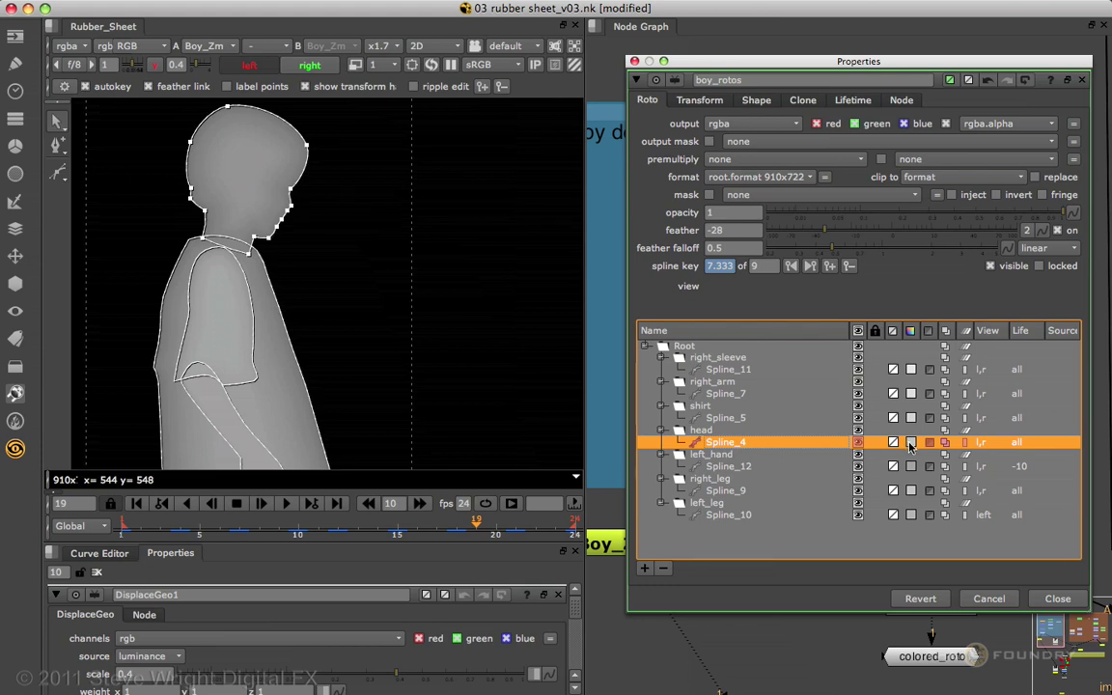
pyautogui.click(909, 442)
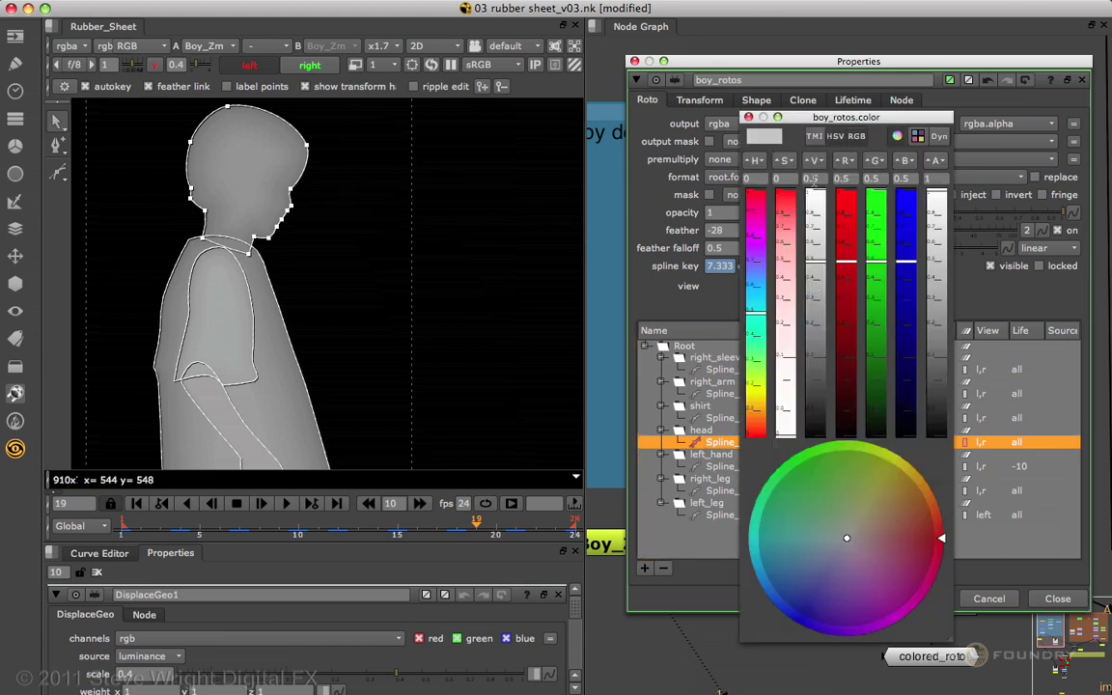
pyautogui.press('Up')
pyautogui.press('Up')
pyautogui.moveTo(813, 179); pyautogui.dragTo(814, 180)
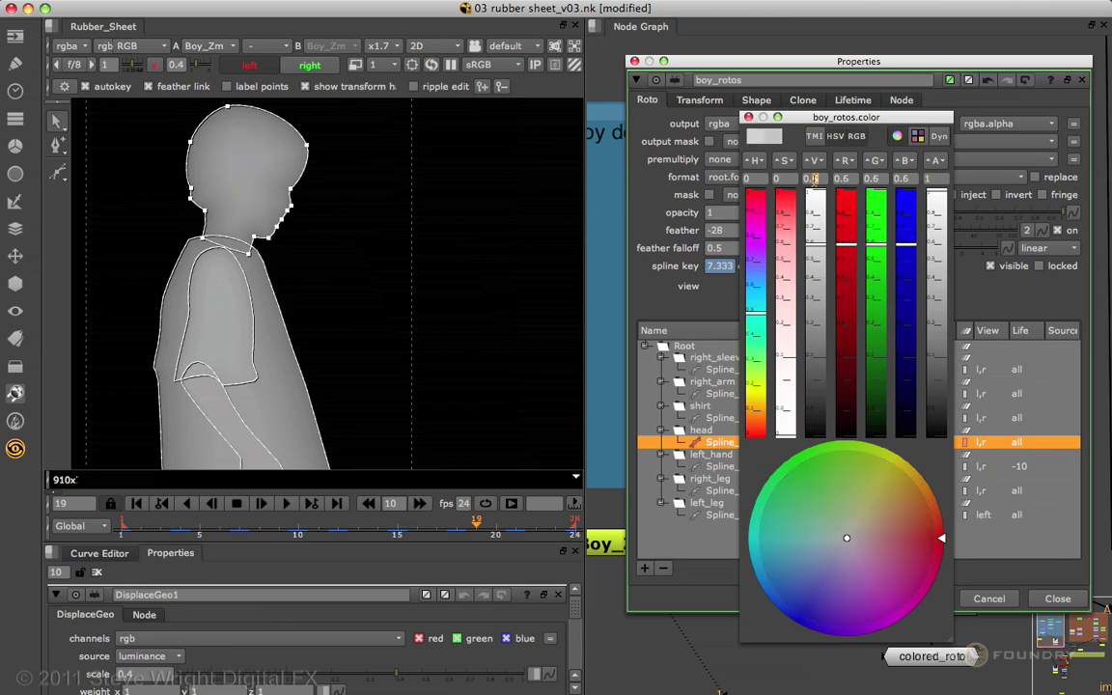
pyautogui.click(679, 108)
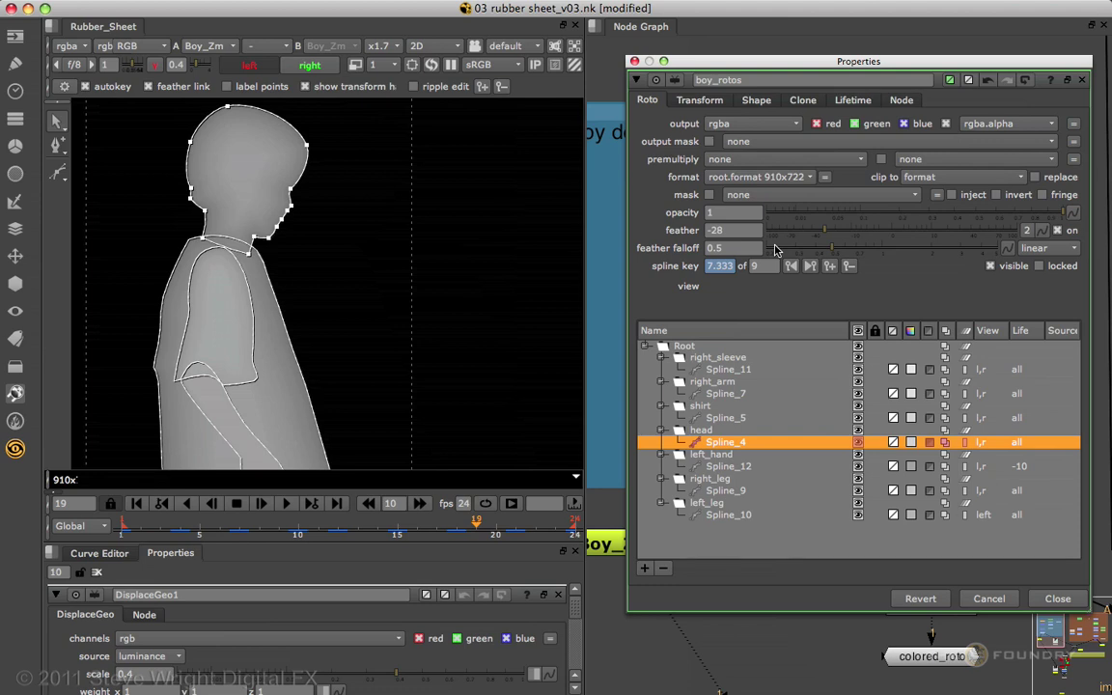
pyautogui.keyDown('super'); pyautogui.click(864, 233); pyautogui.keyUp('super')
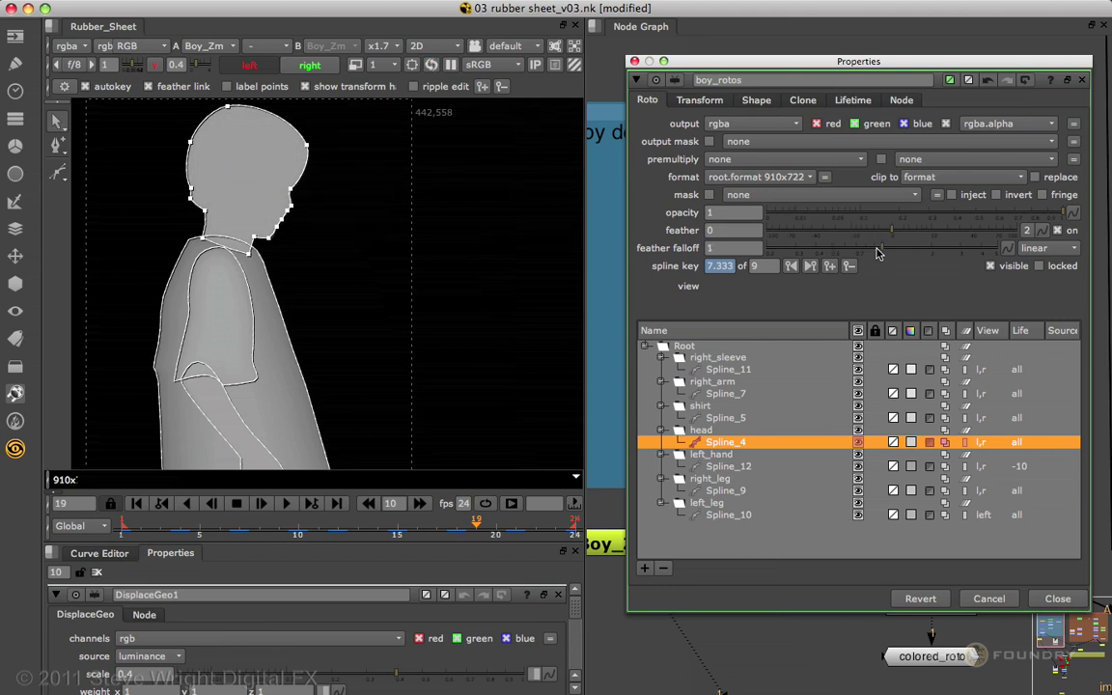
pyautogui.click(634, 60)
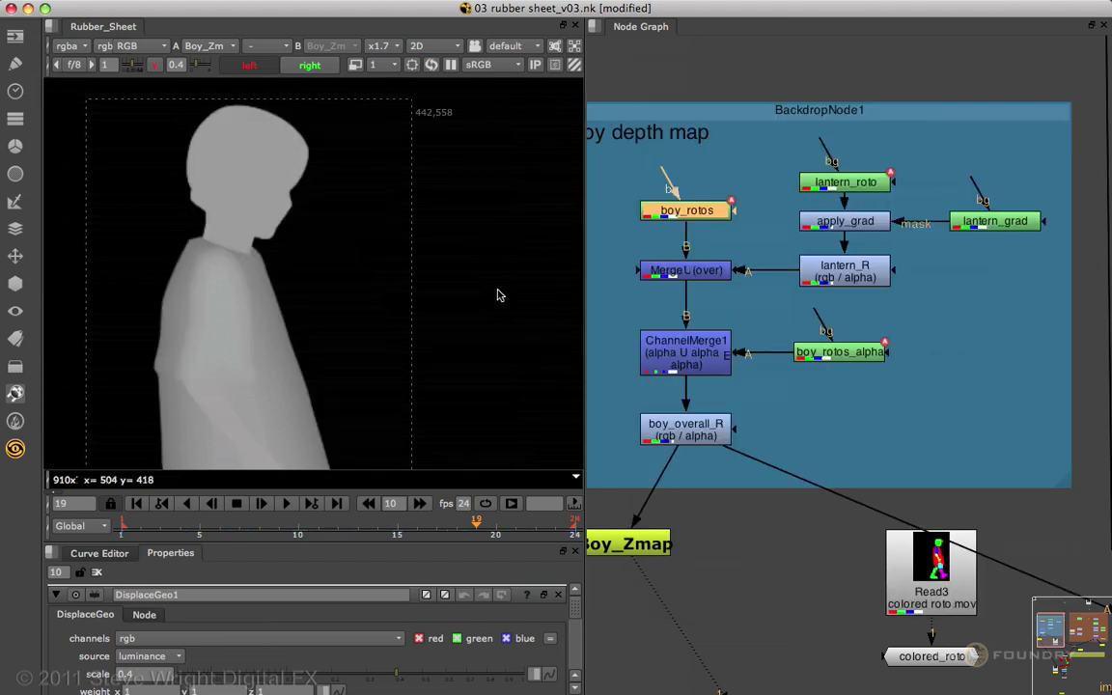
# Step: Switch the viewer to 3D and examine the textured, displaced head and shoulders of the boy at close range
pyautogui.press('Tab')
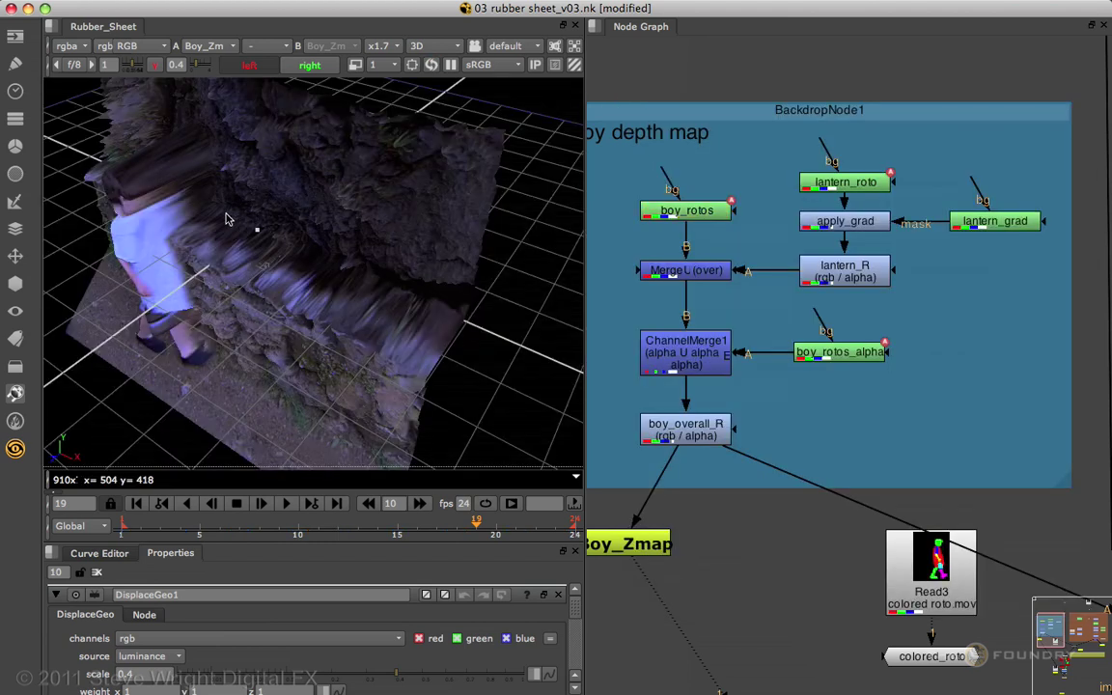
pyautogui.keyDown('ctrl'); pyautogui.moveTo(230, 218); pyautogui.dragTo(375, 274); pyautogui.keyUp('ctrl')
pyautogui.keyDown('alt'); pyautogui.moveTo(328, 220); pyautogui.dragTo(349, 230, button='middle'); pyautogui.keyUp('alt')
pyautogui.keyDown('alt'); pyautogui.moveTo(328, 249); pyautogui.dragTo(357, 229); pyautogui.keyUp('alt')
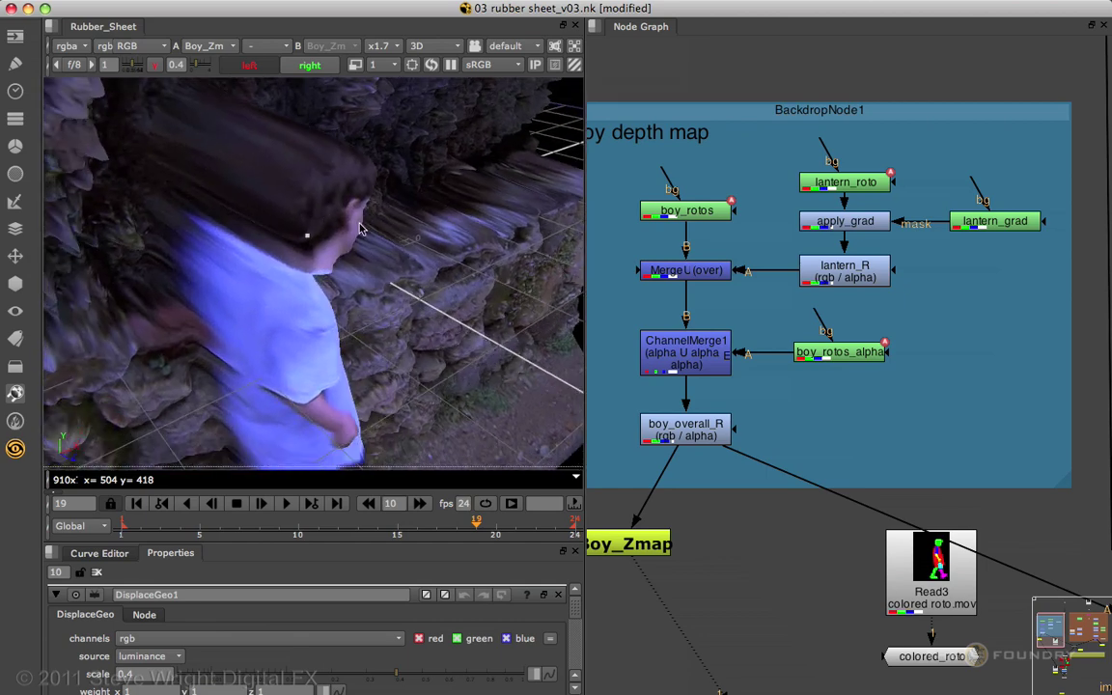
pyautogui.keyDown('alt'); pyautogui.moveTo(335, 209); pyautogui.dragTo(356, 217, button='middle'); pyautogui.keyUp('alt')
# Step: Select the displaced geometry to show its mesh close up at the boy's head, with the floating boy_rotos properties shown again
pyautogui.click(360, 200)
pyautogui.moveTo(414, 205)
pyautogui.keyDown('alt'); pyautogui.mouseDown()
pyautogui.moveTo(386, 233)
pyautogui.moveTo(426, 212)
pyautogui.mouseUp(); pyautogui.keyUp('alt')
pyautogui.press('`')
pyautogui.keyDown('ctrl'); pyautogui.moveTo(357, 260); pyautogui.dragTo(421, 289); pyautogui.keyUp('ctrl')
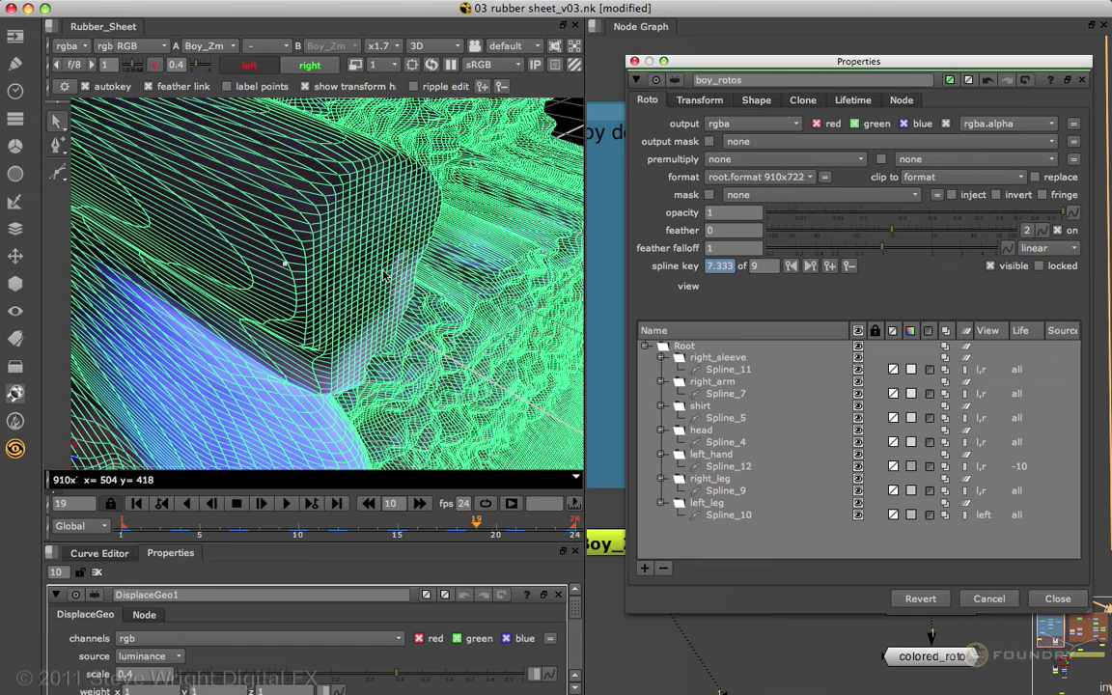
# Step: Vary the color value of the head spline Spline_4 in boy_rotos down to 0 and leave it at 0.2
pyautogui.click(731, 442)
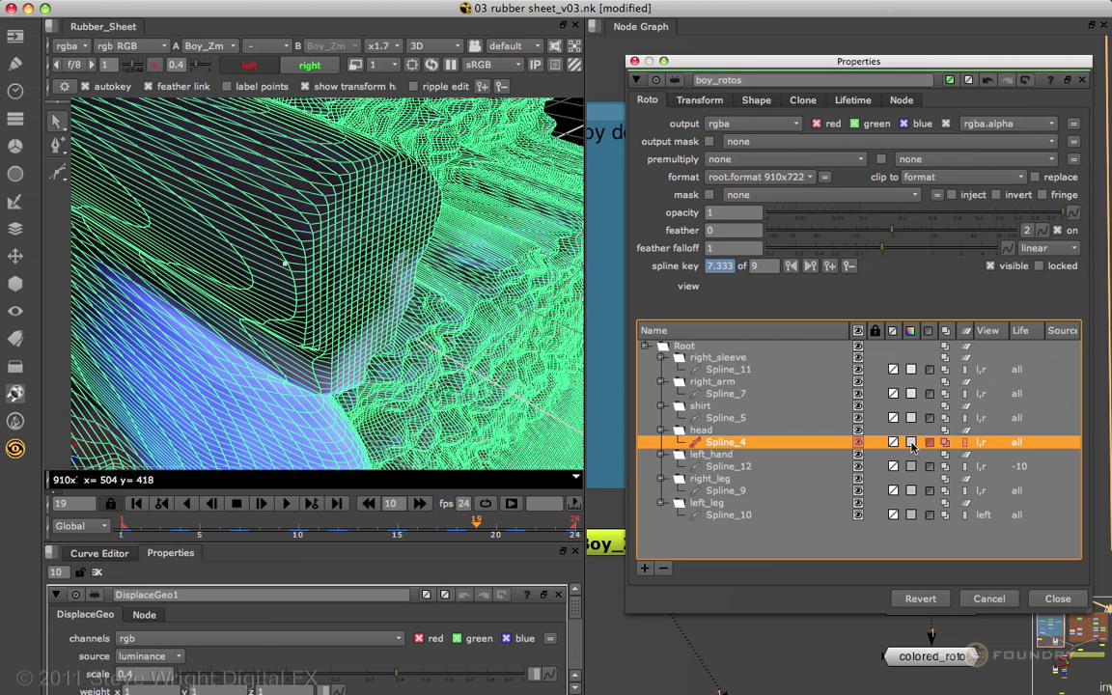
pyautogui.click(910, 443)
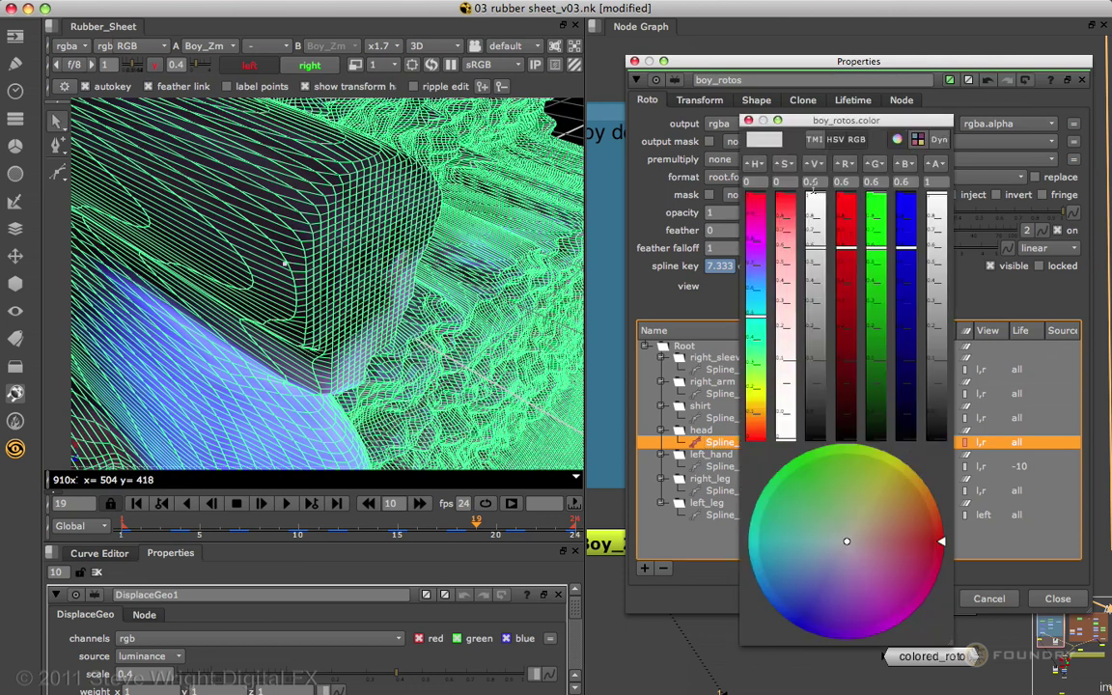
pyautogui.press('Down')
pyautogui.press('Down')
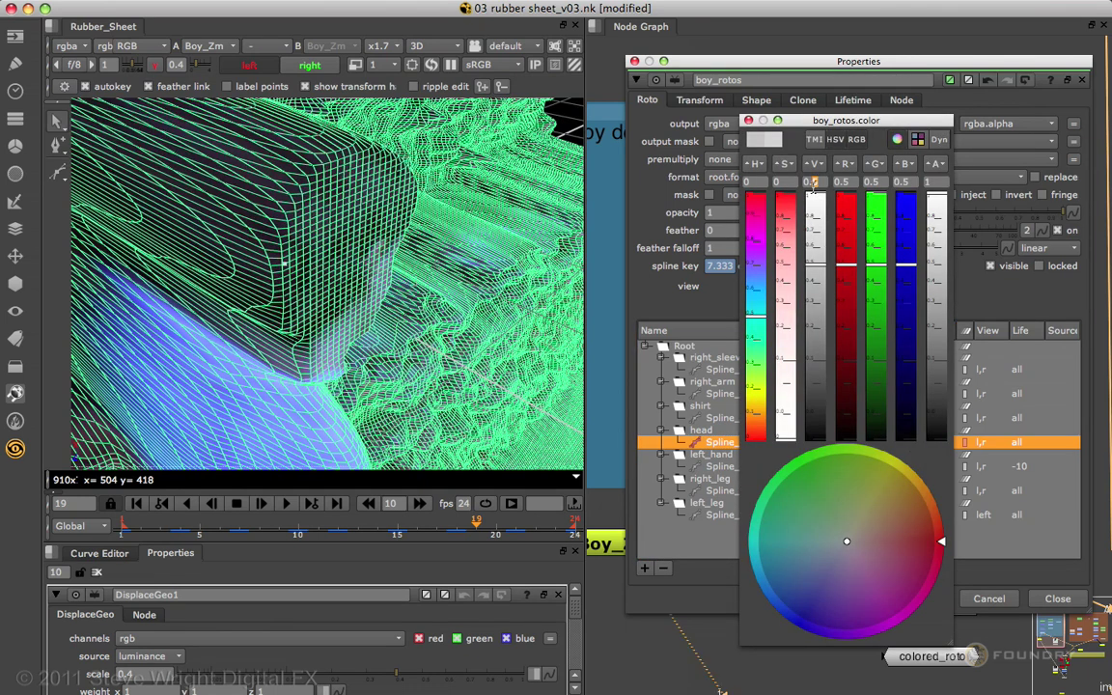
pyautogui.scroll(-3, 814, 191)
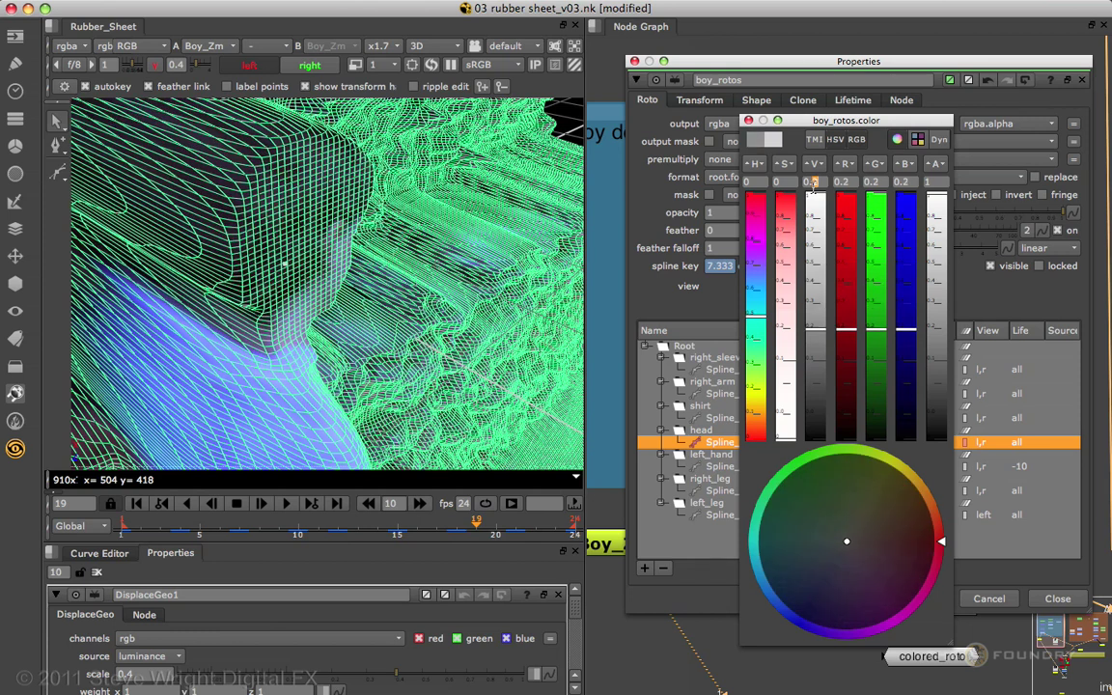
pyautogui.press('Down')
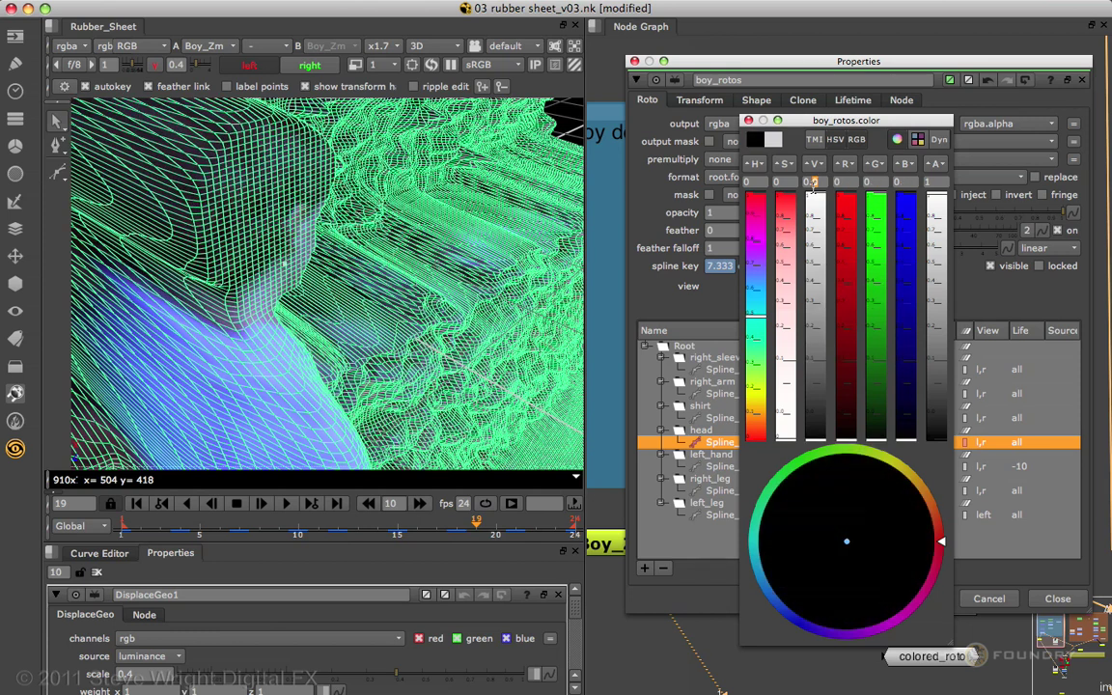
pyautogui.press('Up')
pyautogui.scroll(1, 814, 190)
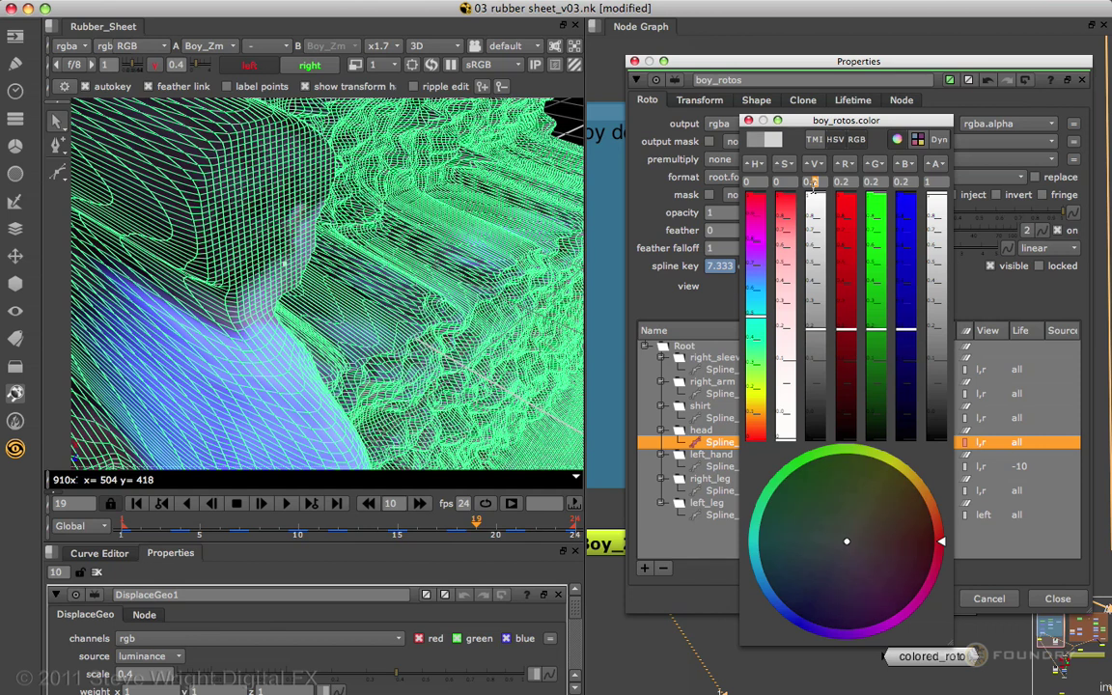
pyautogui.click(749, 120)
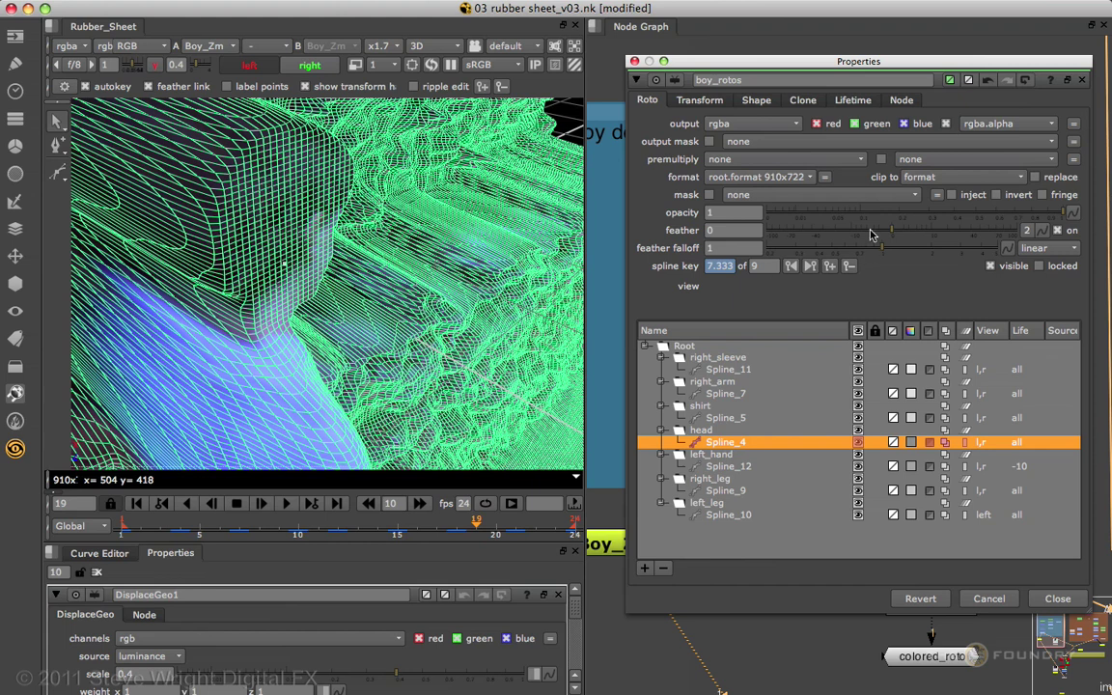
# Step: Set the head spline's feather to -33 and feather falloff to 0.53, check the rounded head mesh, and close the boy_rotos properties
pyautogui.moveTo(872, 235); pyautogui.dragTo(819, 235)
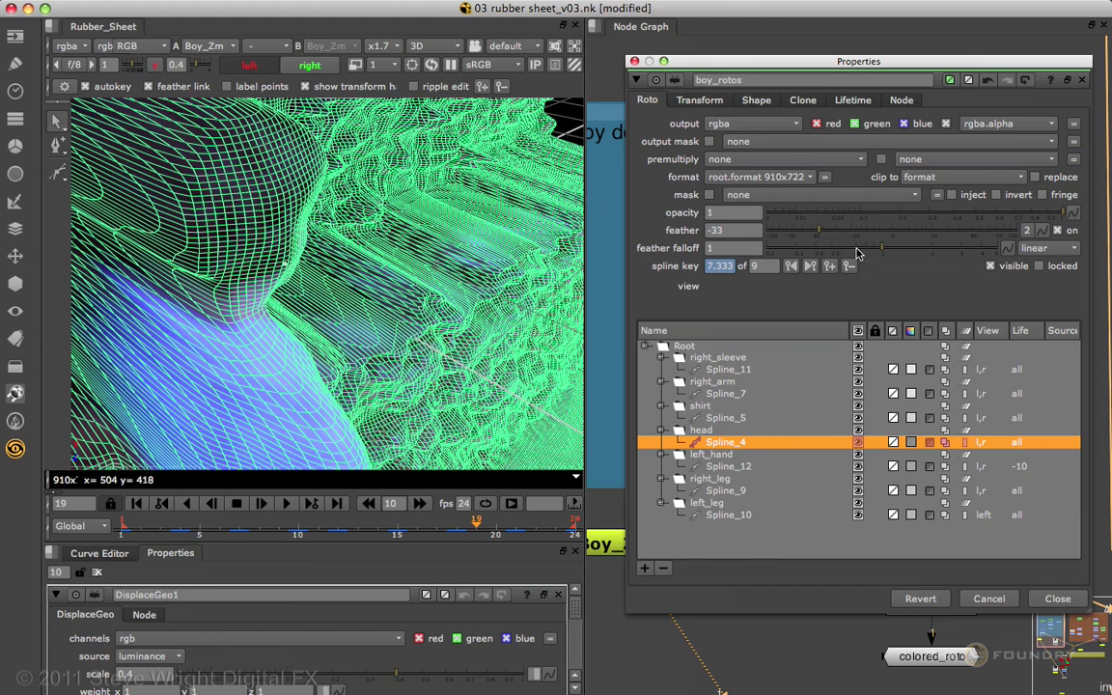
pyautogui.moveTo(856, 253); pyautogui.dragTo(815, 253)
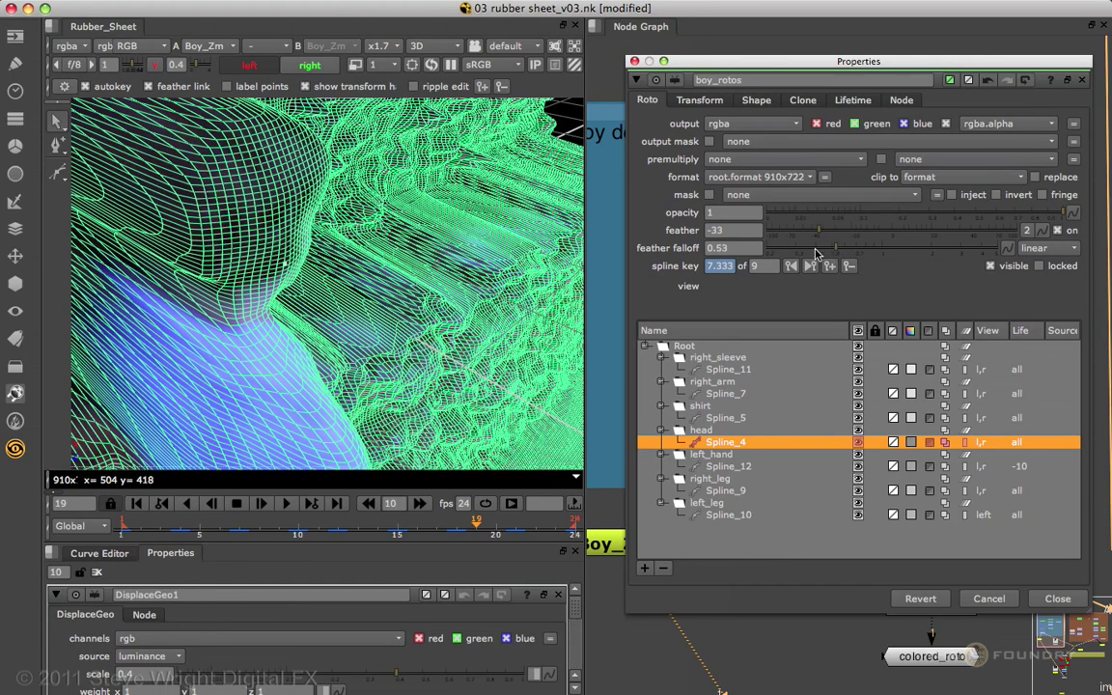
pyautogui.keyDown('super'); pyautogui.moveTo(474, 193); pyautogui.dragTo(440, 297); pyautogui.keyUp('super')
pyautogui.click(634, 60)
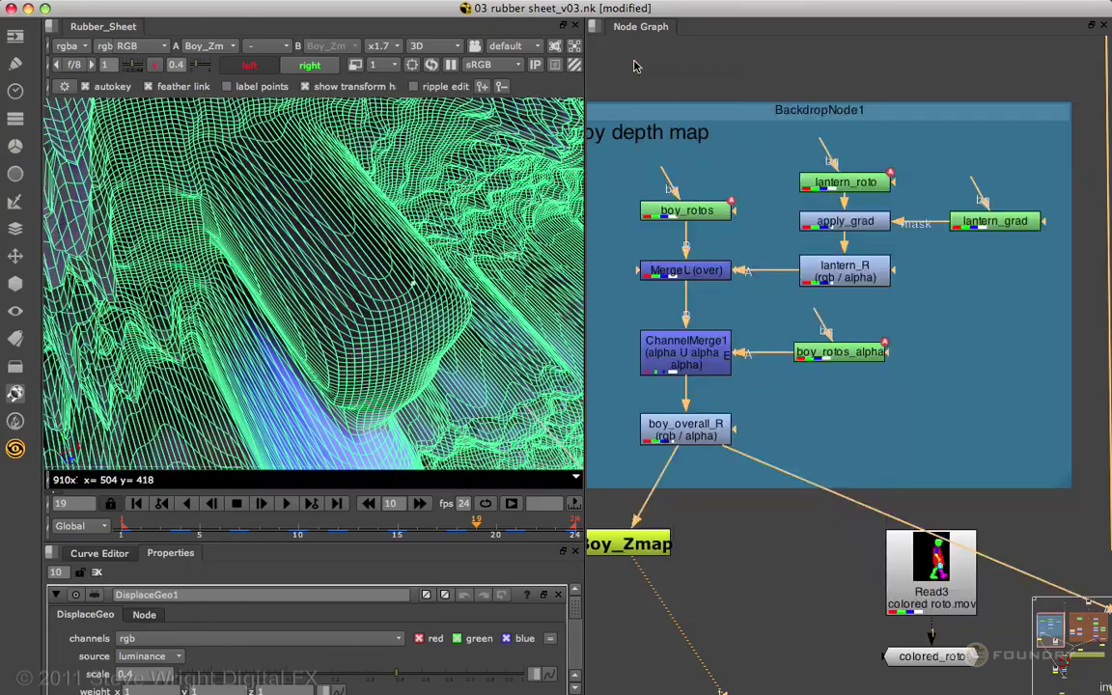
# Step: Switch the viewer to 2D, view the colored roto clip from Read3 fitted to the viewer, and play it through
pyautogui.press('Tab')
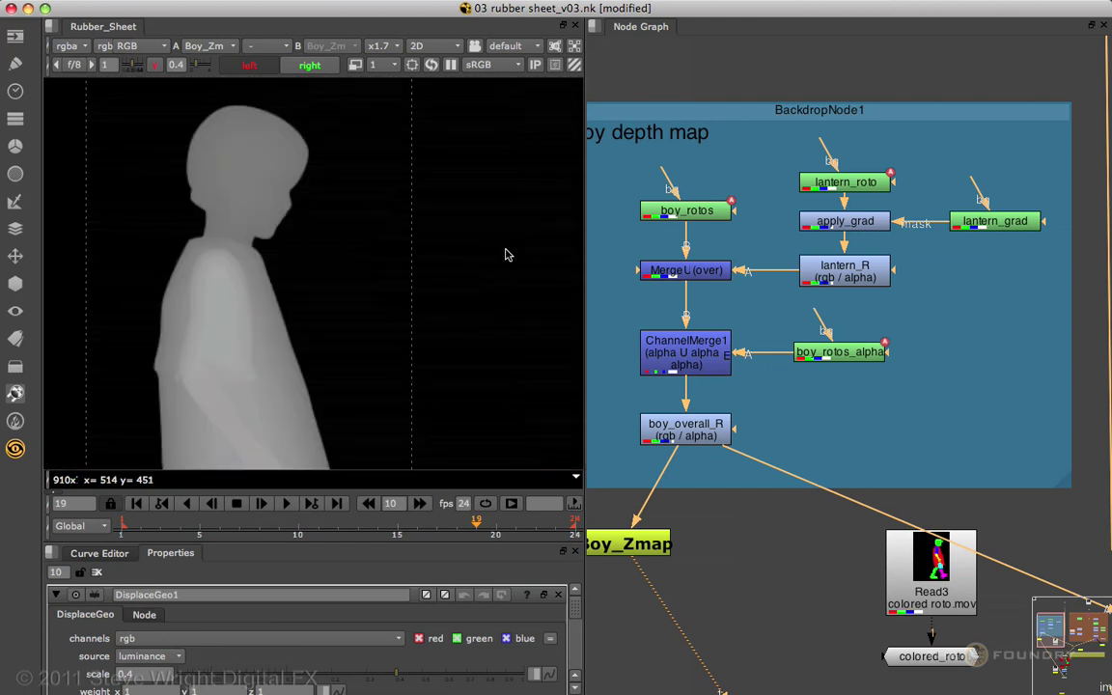
pyautogui.moveTo(730, 507); pyautogui.dragTo(699, 457, button='middle')
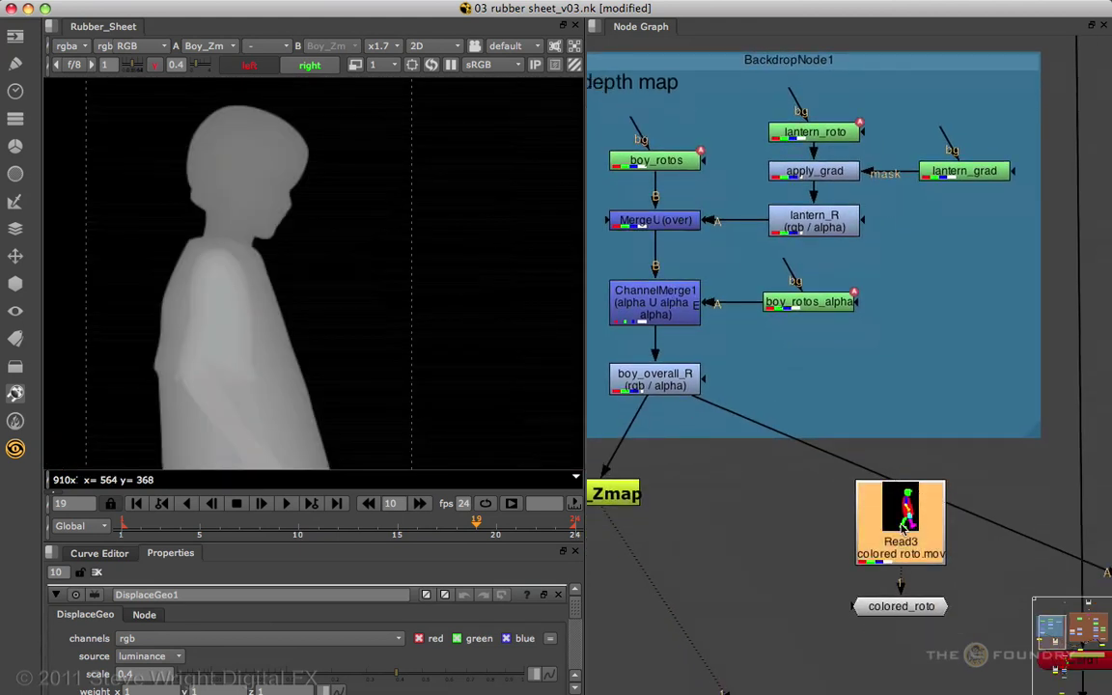
pyautogui.press('1')
pyautogui.press('f')
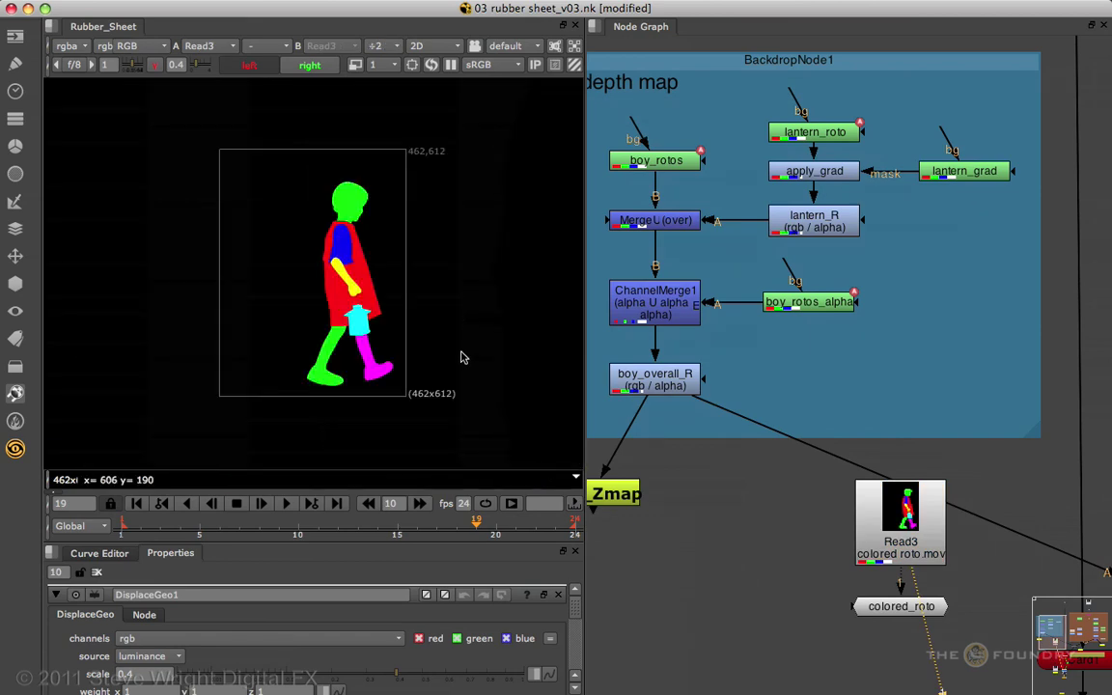
pyautogui.click(286, 503)
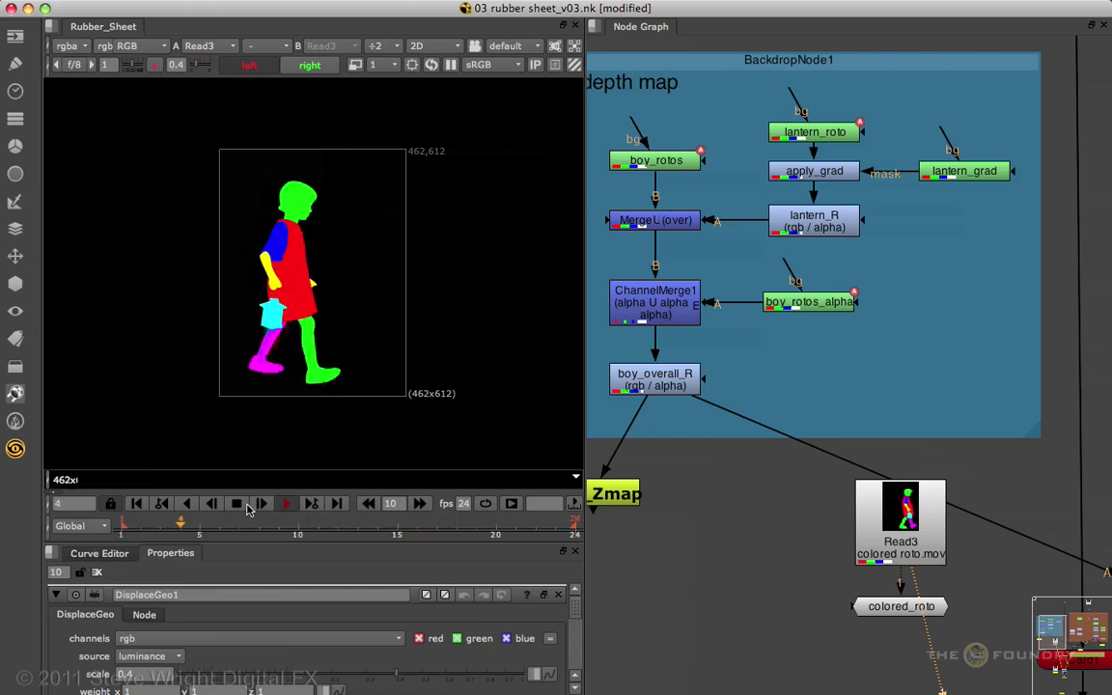
pyautogui.click(242, 509)
# Step: View the combined All_Zmap depth map fitted to the viewer and play it back to check the moving boy against the background
pyautogui.moveTo(758, 564); pyautogui.dragTo(571, 361, button='middle')
pyautogui.moveTo(763, 410); pyautogui.dragTo(681, 245, button='middle')
pyautogui.moveTo(899, 340); pyautogui.dragTo(658, 284, button='middle')
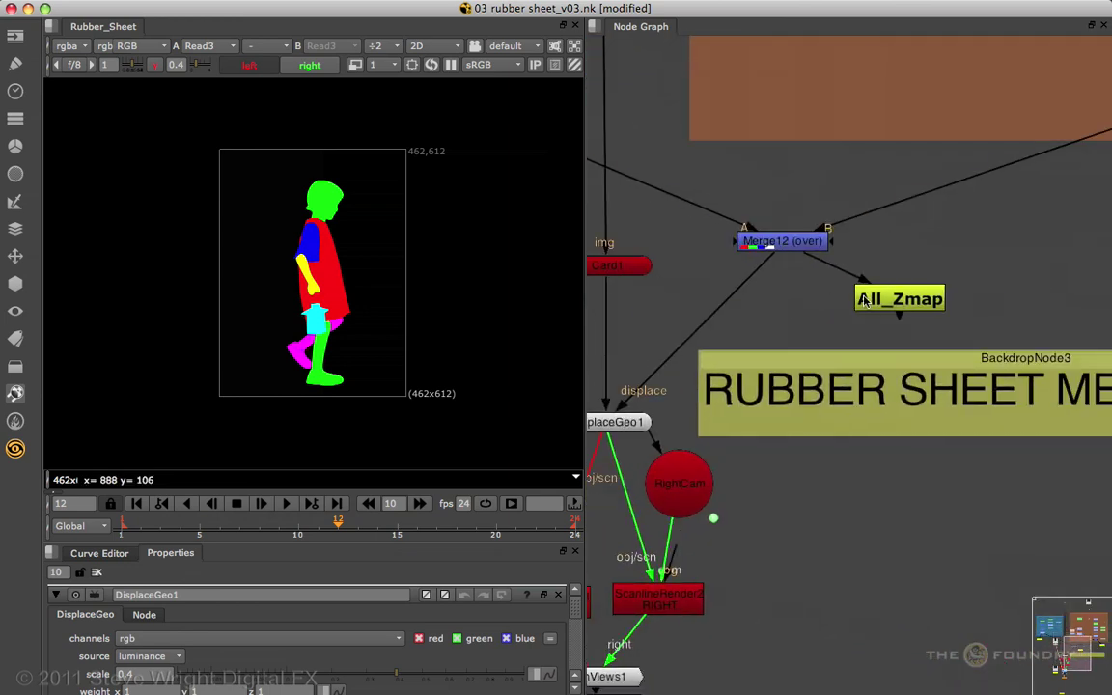
pyautogui.click(870, 295)
pyautogui.press('1')
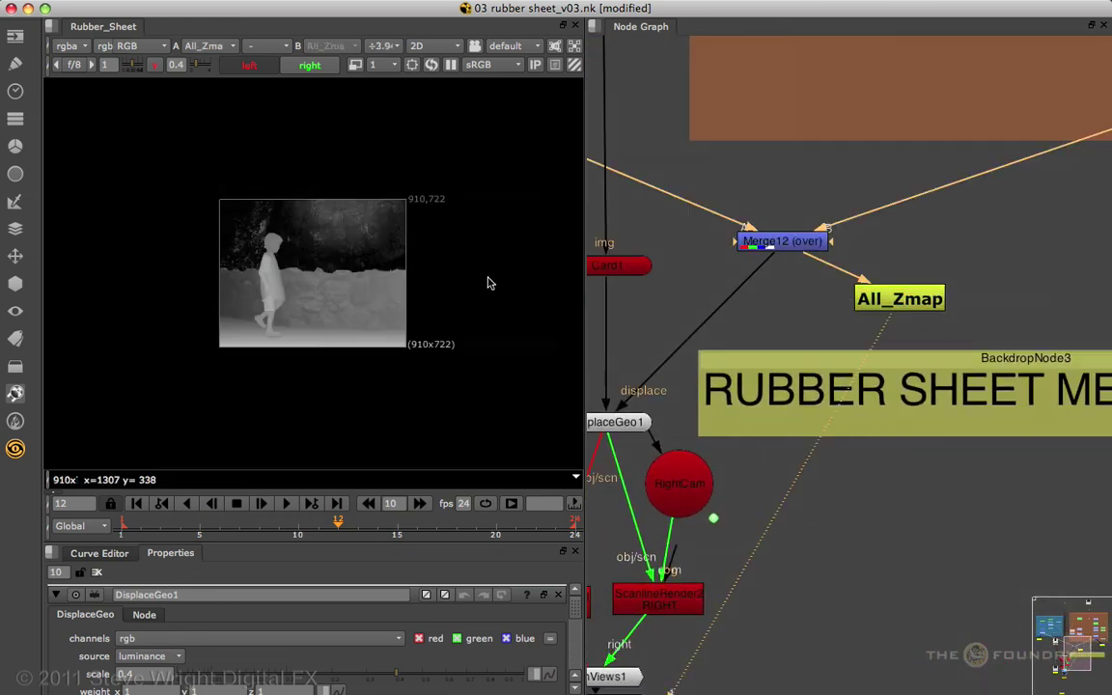
pyautogui.press('f')
pyautogui.click(288, 504)
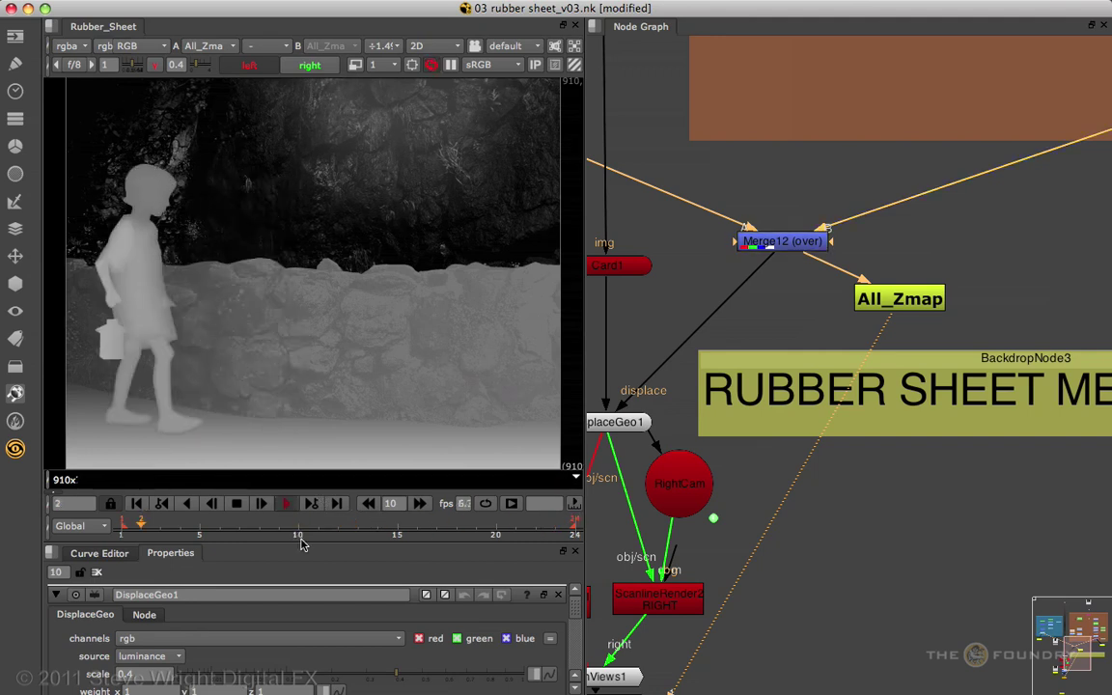
pyautogui.click(237, 507)
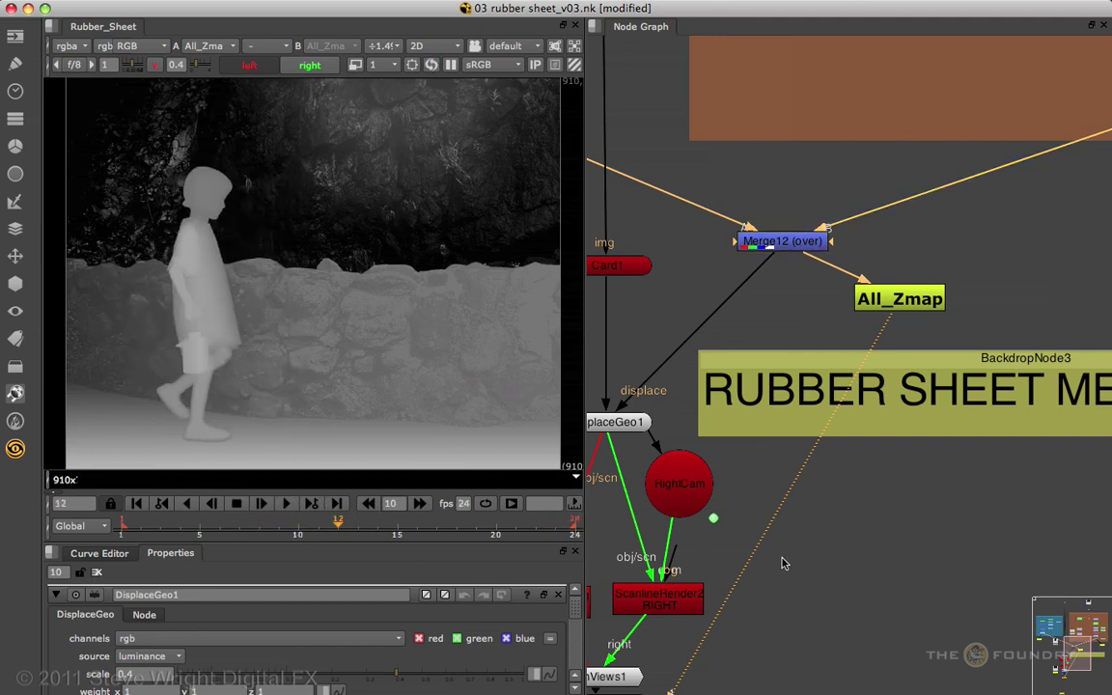
# Step: Switch the viewer to 3D and examine the whole displaced geometry, first as a selected mesh, then with only its texture showing
pyautogui.click(760, 365)
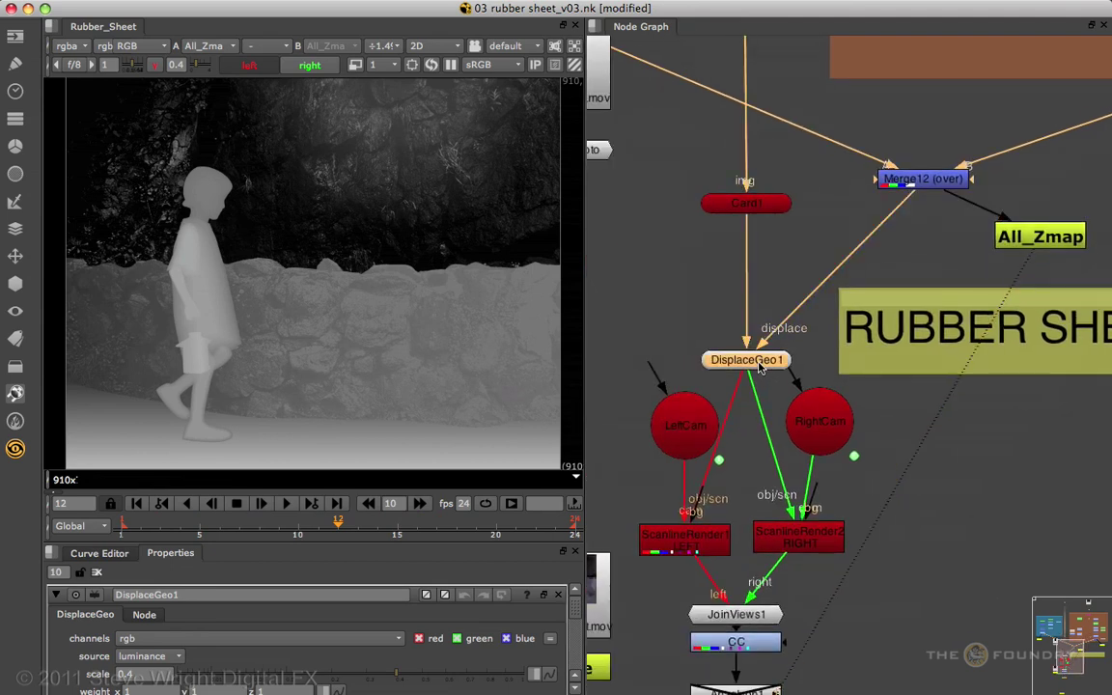
pyautogui.press('Tab')
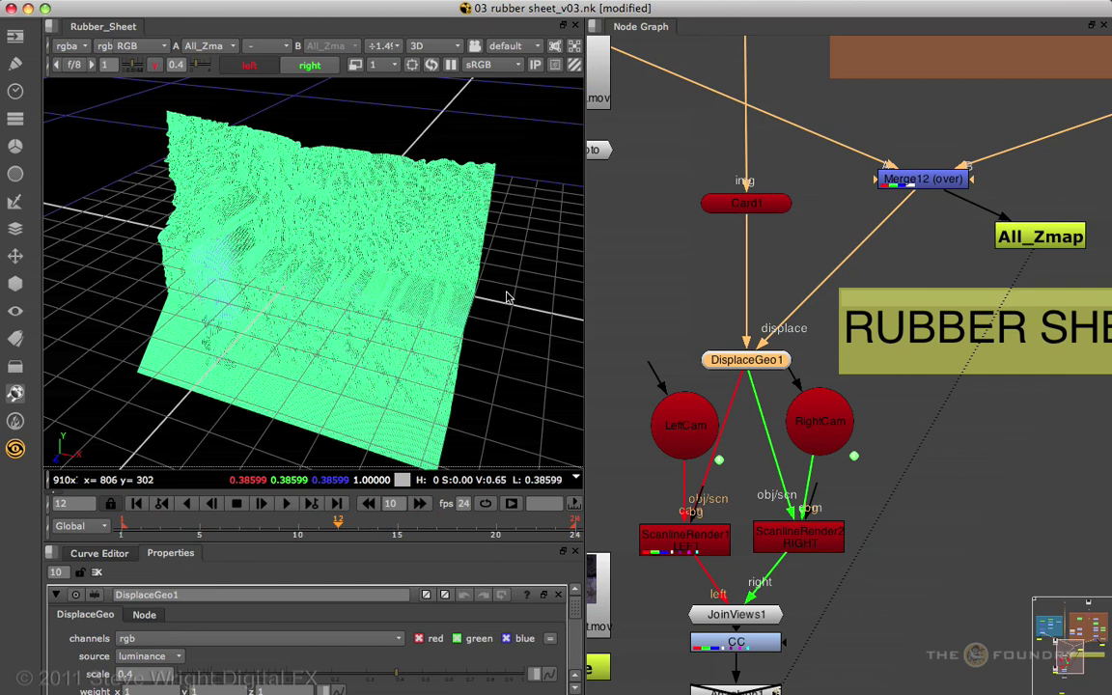
pyautogui.moveTo(650, 466); pyautogui.dragTo(665, 354, button='middle')
pyautogui.moveTo(663, 497); pyautogui.dragTo(661, 428, button='middle')
pyautogui.click(521, 315)
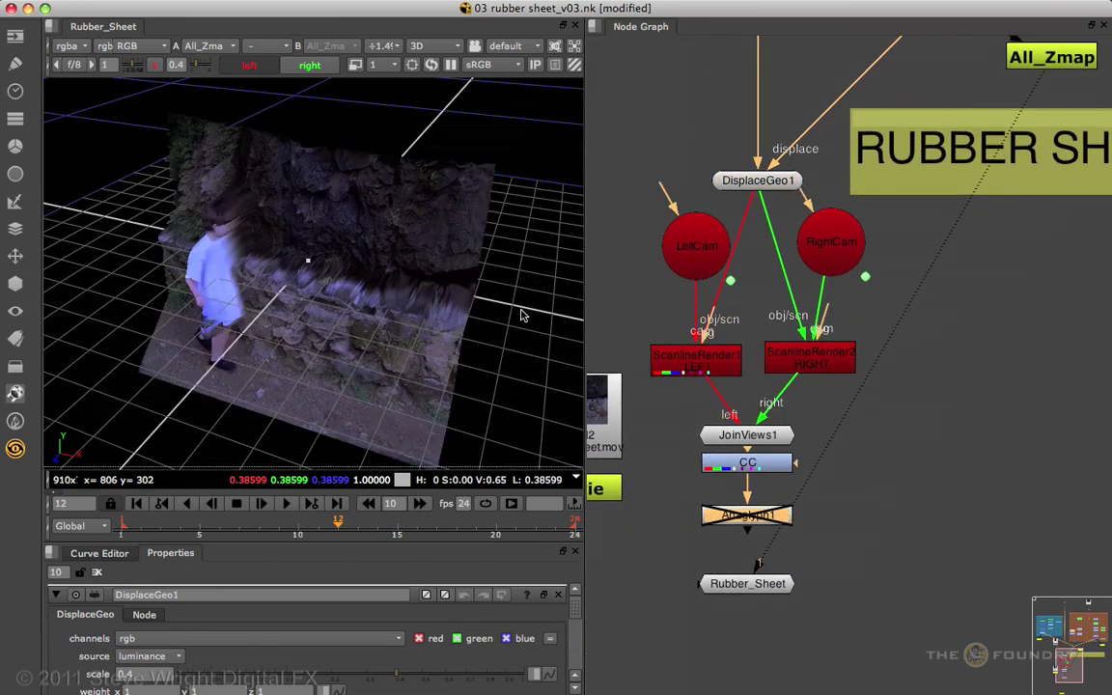
# Step: View the Anaglyph1 output in 2D, reset the viewer gamma to 1, and compare the left and right views
pyautogui.press('1')
pyautogui.press('Tab')
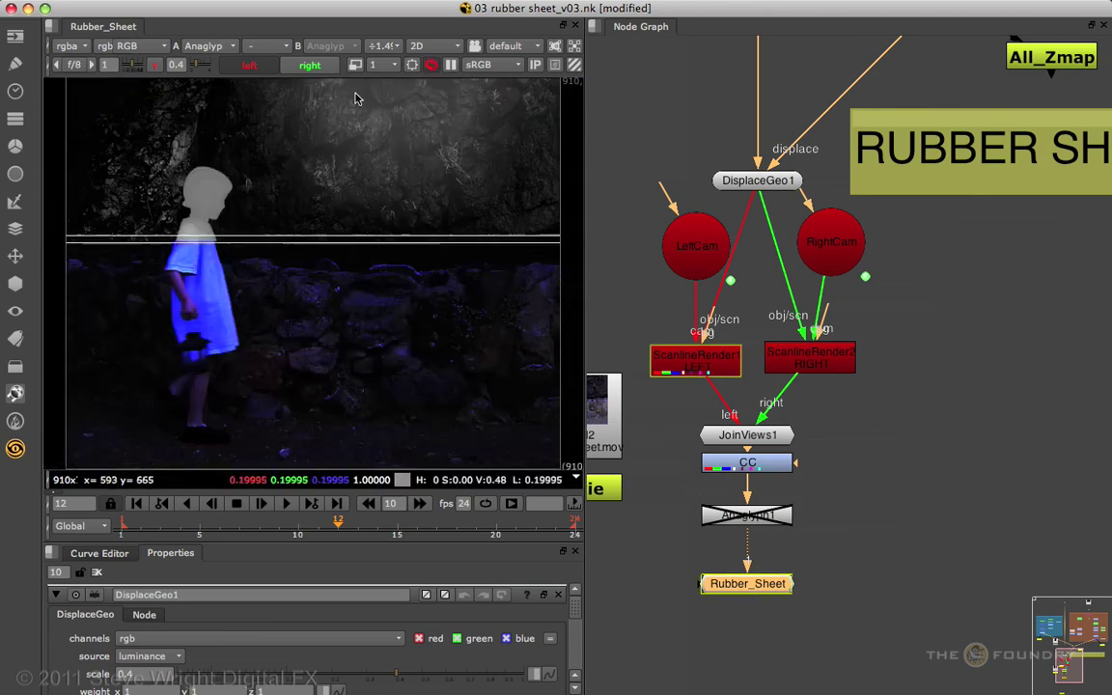
pyautogui.click(150, 67)
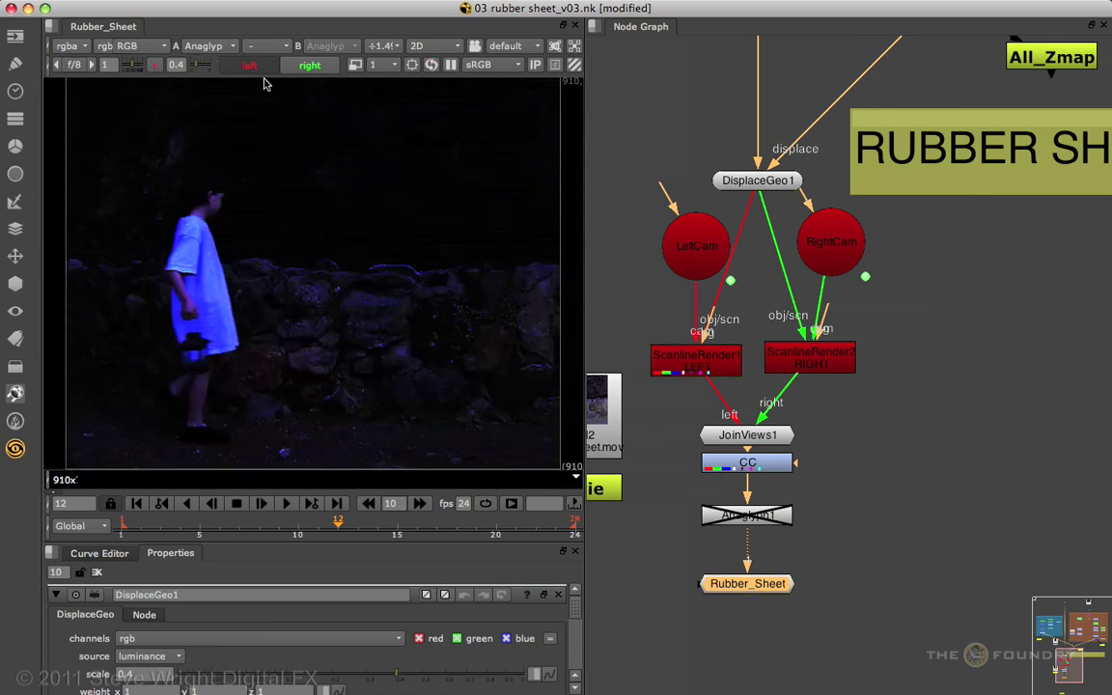
pyautogui.click(249, 69)
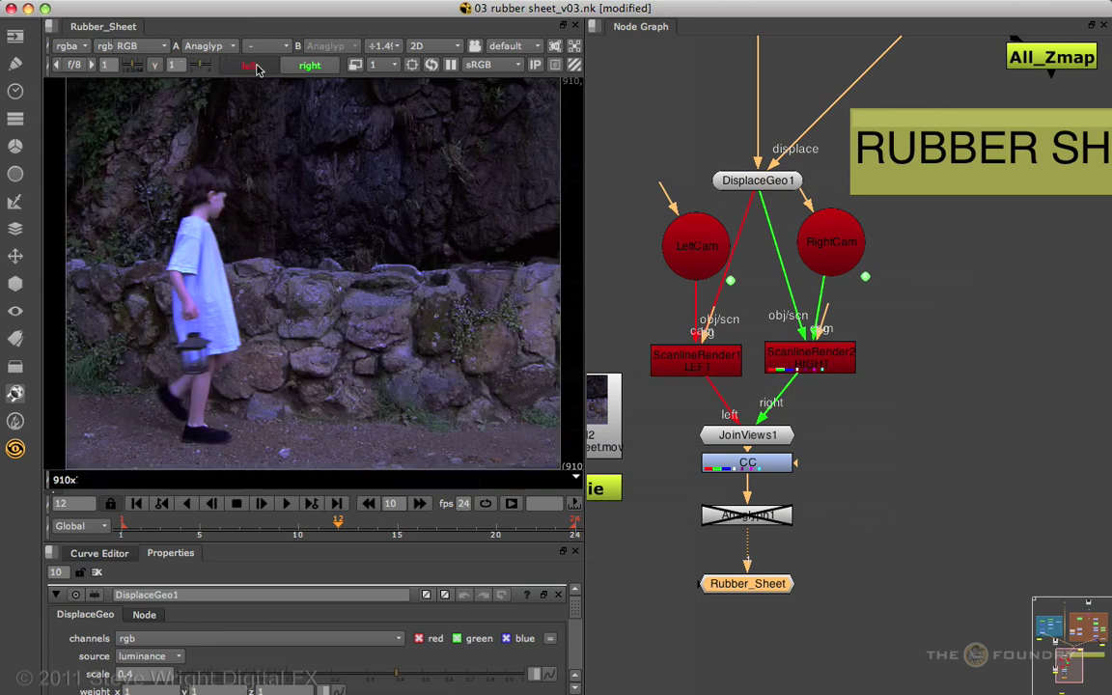
pyautogui.click(307, 69)
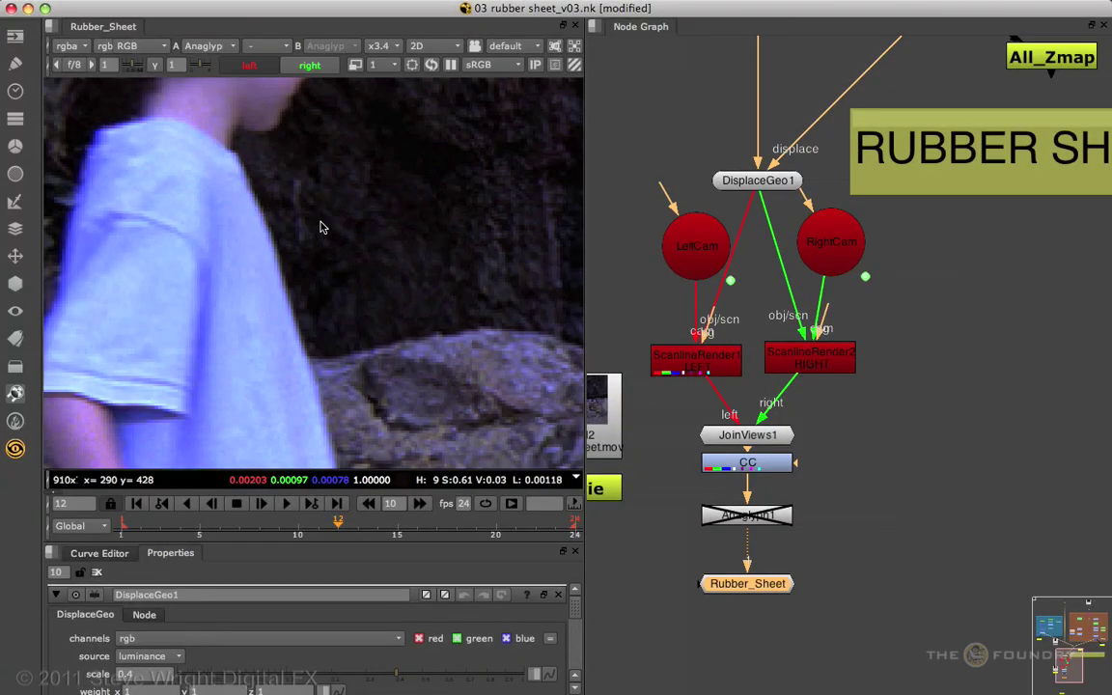
# Step: Alternate between the left and right views to compare the edges close up at the boy's shoulder and shirt
pyautogui.click(311, 71)
pyautogui.click(251, 69)
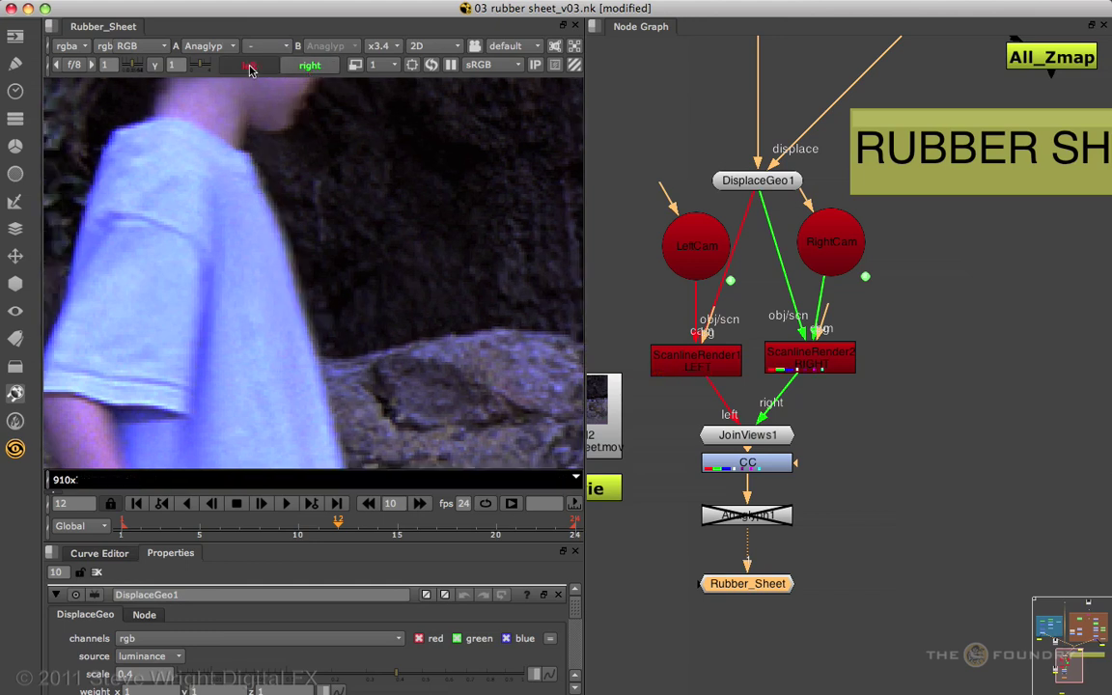
pyautogui.click(247, 66)
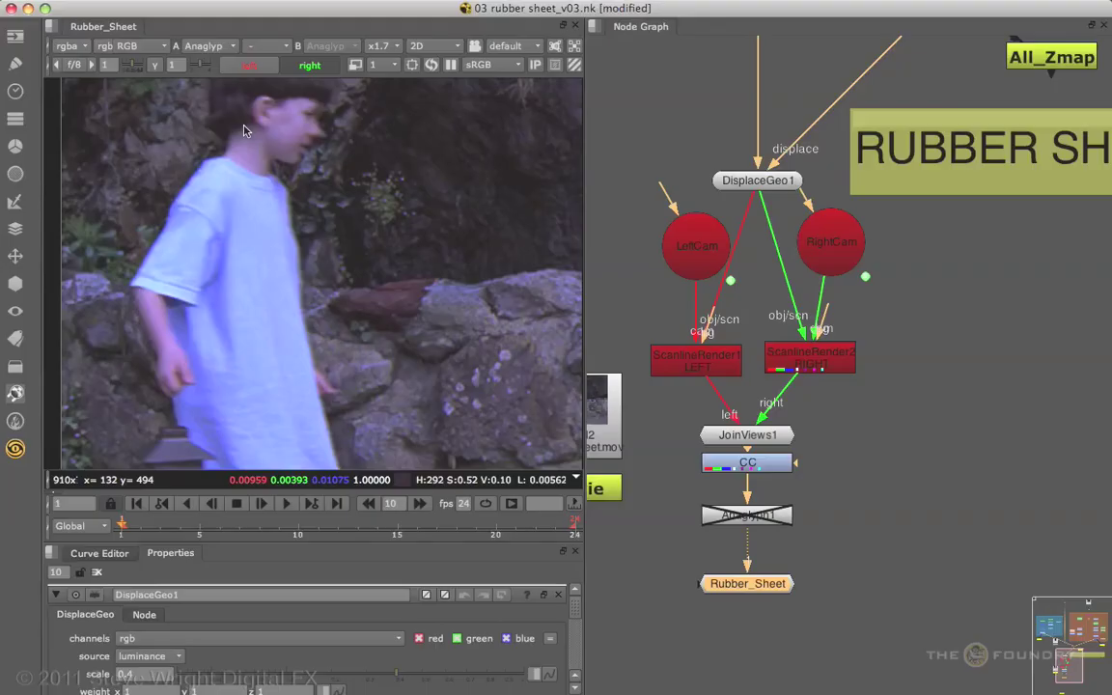
# Step: Compare the left and right views close up around the boy's head at frame 1
pyautogui.scroll(4, 192, 273)
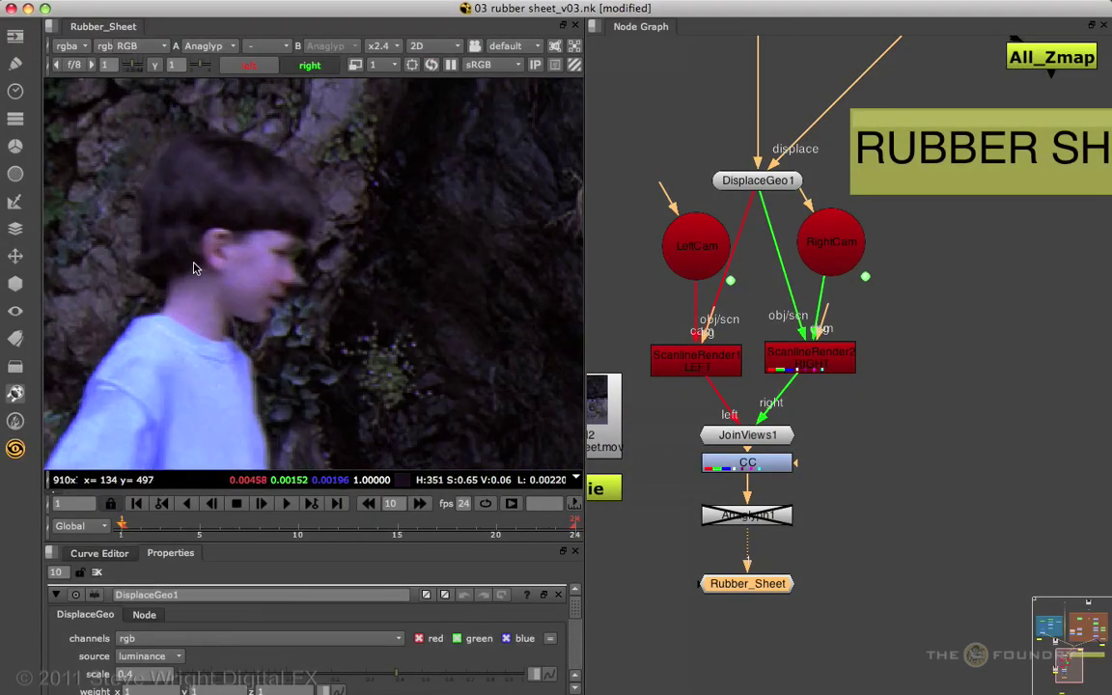
pyautogui.click(309, 65)
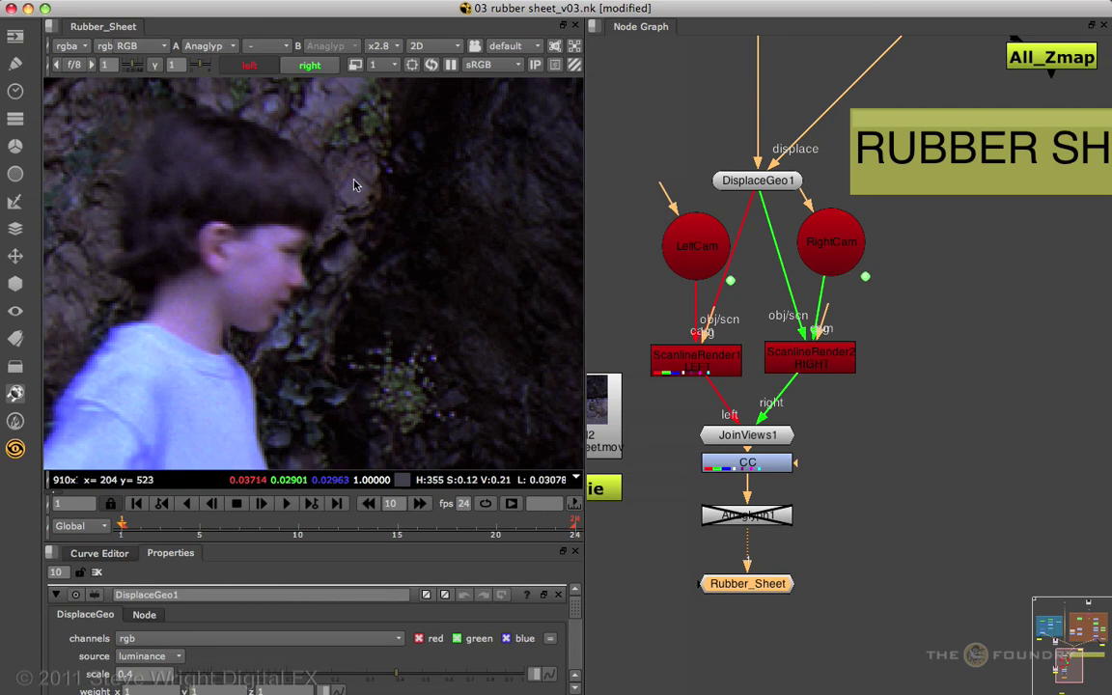
pyautogui.click(243, 68)
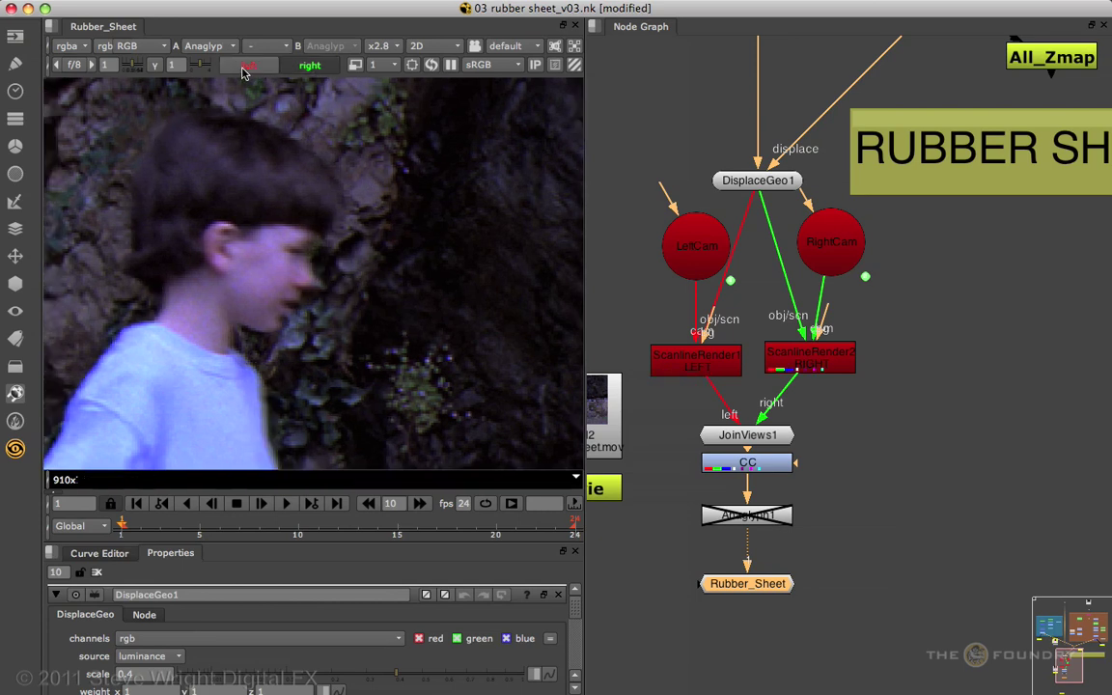
pyautogui.click(287, 65)
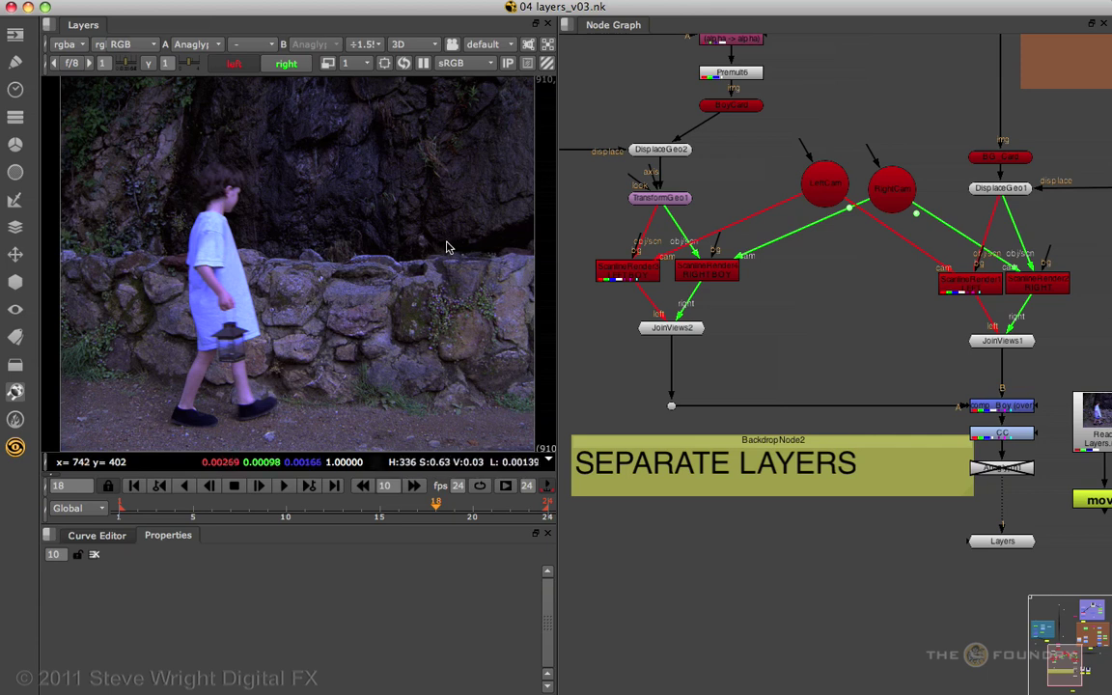
# Step: Switch the viewer to 3D in the 04 layers_v03.nk script and examine the cameras, the boy layer and the background geometry from the side
pyautogui.press('Tab')
pyautogui.keyDown('super'); pyautogui.moveTo(447, 241); pyautogui.dragTo(290, 303); pyautogui.keyUp('super')
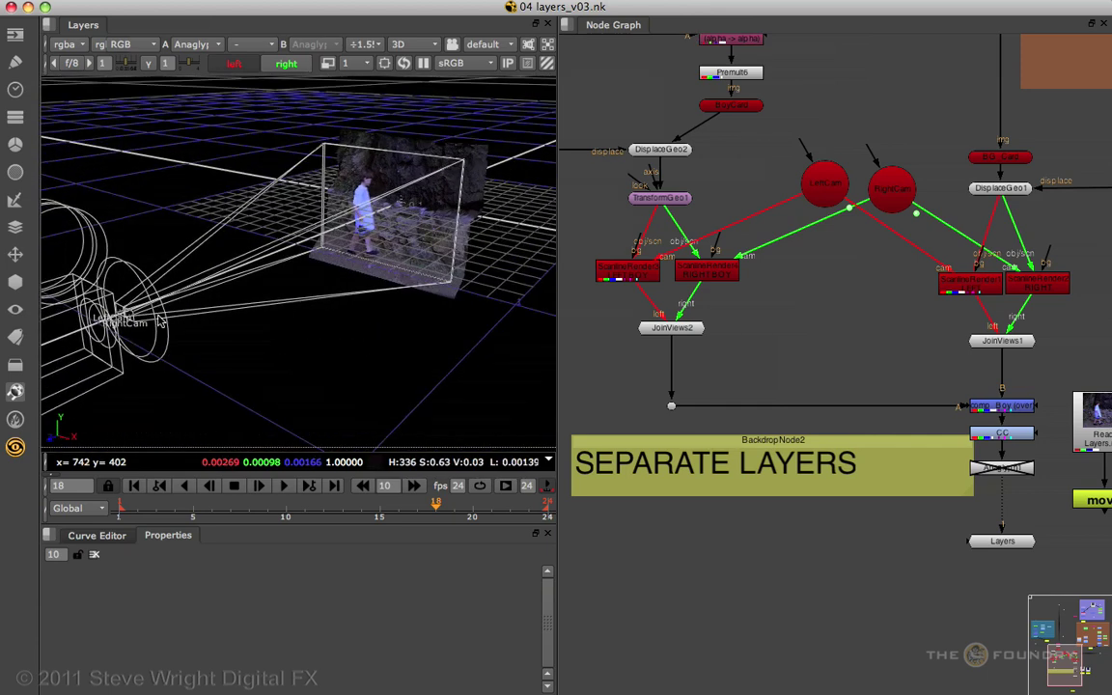
pyautogui.keyDown('alt'); pyautogui.moveTo(429, 308); pyautogui.dragTo(334, 363); pyautogui.keyUp('alt')
pyautogui.scroll(4, 421, 309)
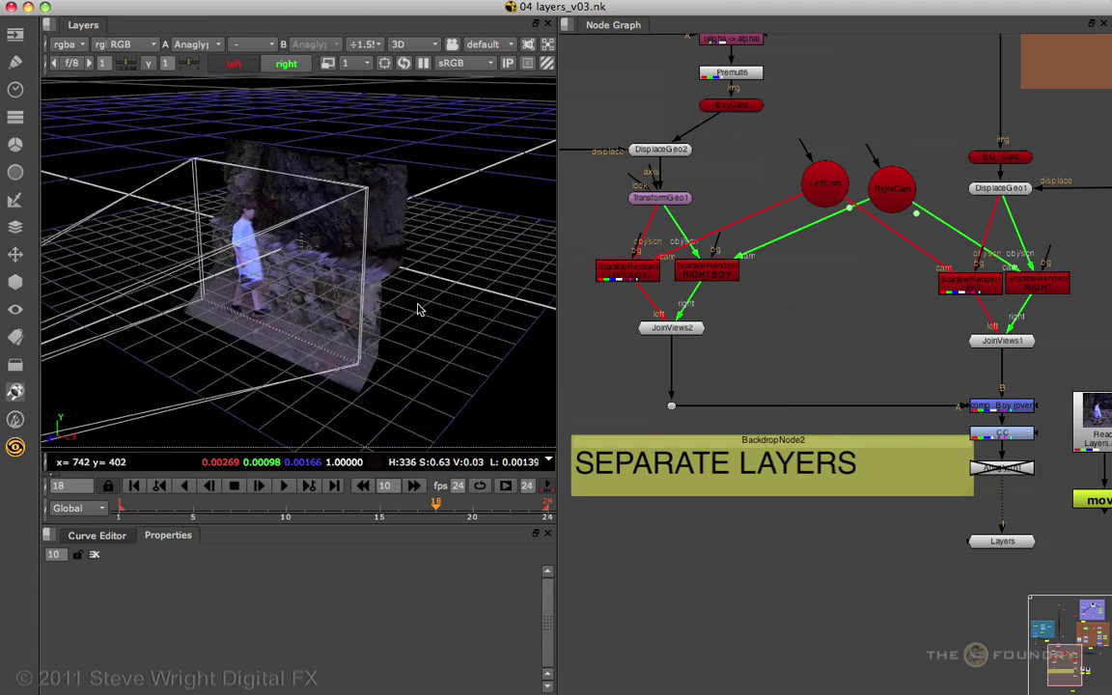
pyautogui.moveTo(463, 332)
pyautogui.keyDown('ctrl'); pyautogui.mouseDown()
pyautogui.moveTo(482, 295)
pyautogui.moveTo(420, 310)
pyautogui.moveTo(478, 319)
pyautogui.moveTo(514, 355)
pyautogui.moveTo(489, 367)
pyautogui.moveTo(431, 361)
pyautogui.moveTo(531, 330)
pyautogui.moveTo(414, 359)
pyautogui.moveTo(513, 304)
pyautogui.moveTo(467, 323)
pyautogui.moveTo(474, 387)
pyautogui.moveTo(456, 345)
pyautogui.mouseUp(); pyautogui.keyUp('ctrl')
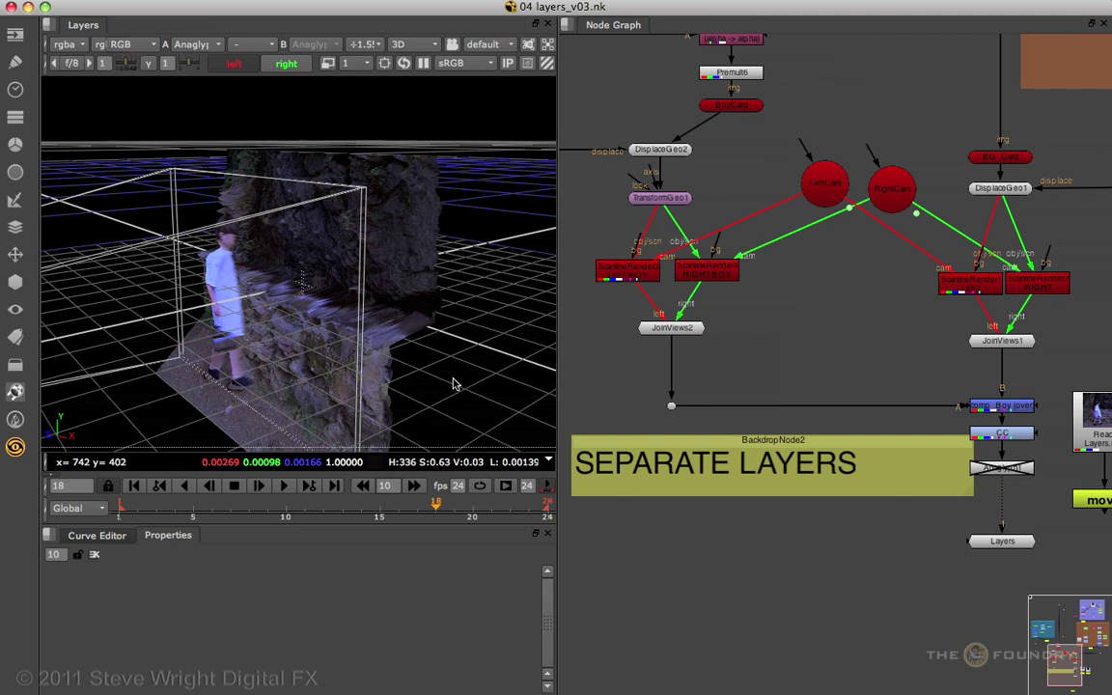
# Step: View the Clean_Plate output of the build clean plate section in 2D and play it through
pyautogui.moveTo(637, 290); pyautogui.dragTo(595, 318, button='middle')
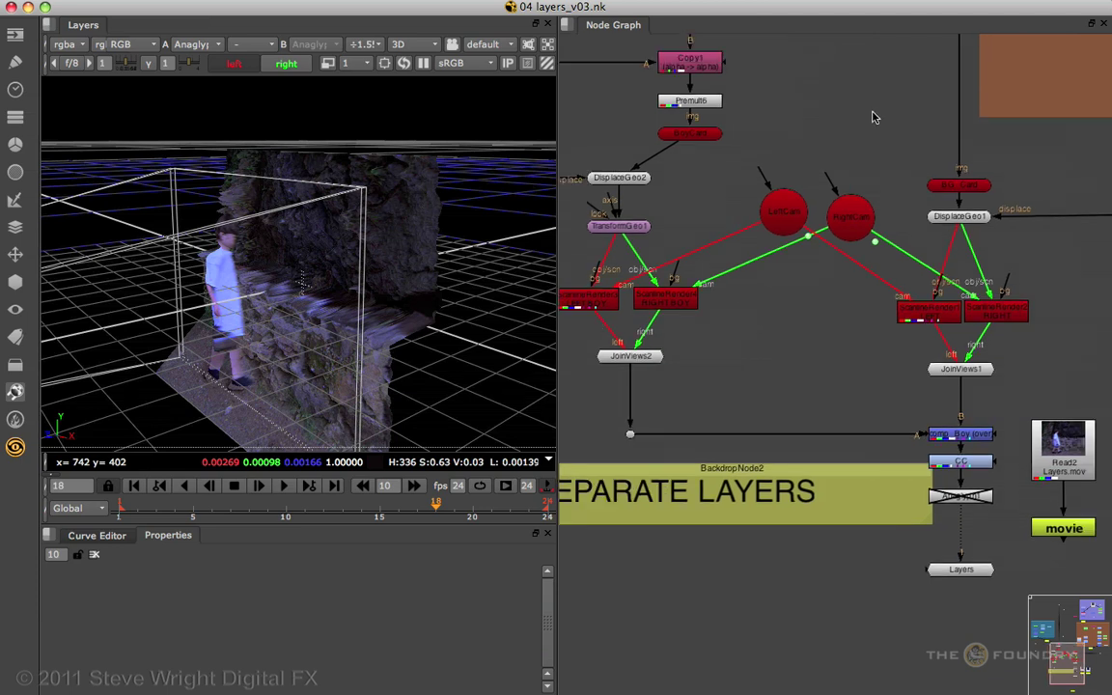
pyautogui.moveTo(873, 112); pyautogui.dragTo(625, 270, button='middle')
pyautogui.moveTo(829, 235); pyautogui.dragTo(617, 313, button='middle')
pyautogui.moveTo(759, 184); pyautogui.dragTo(730, 409, button='middle')
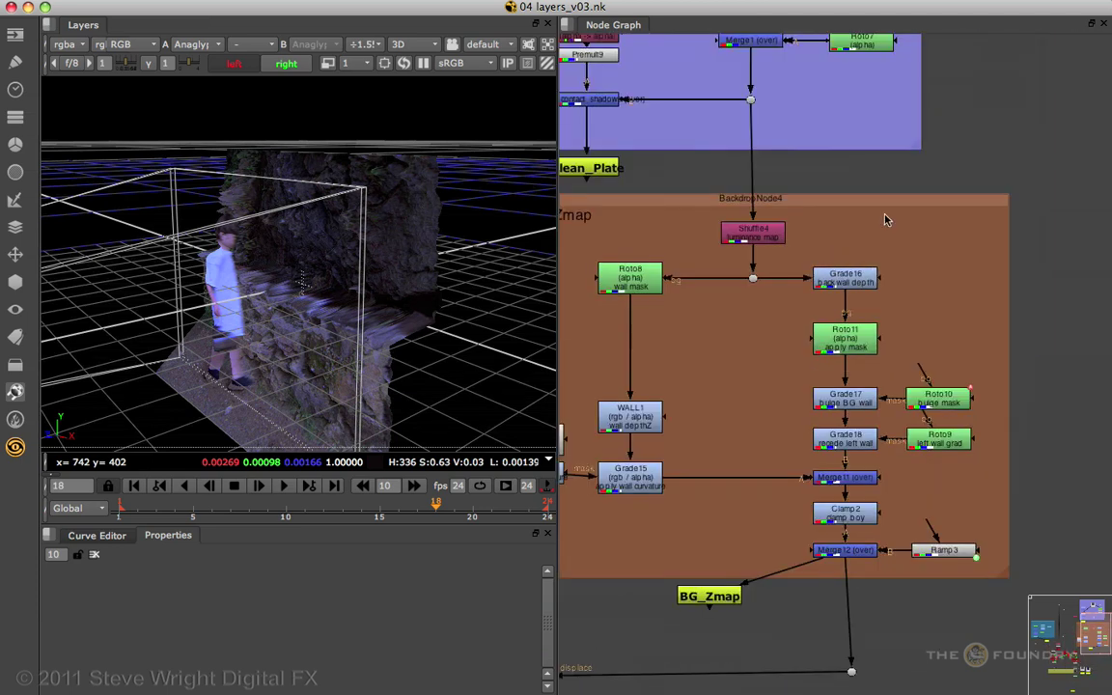
pyautogui.moveTo(882, 217); pyautogui.dragTo(986, 453, button='middle')
pyautogui.click(717, 409)
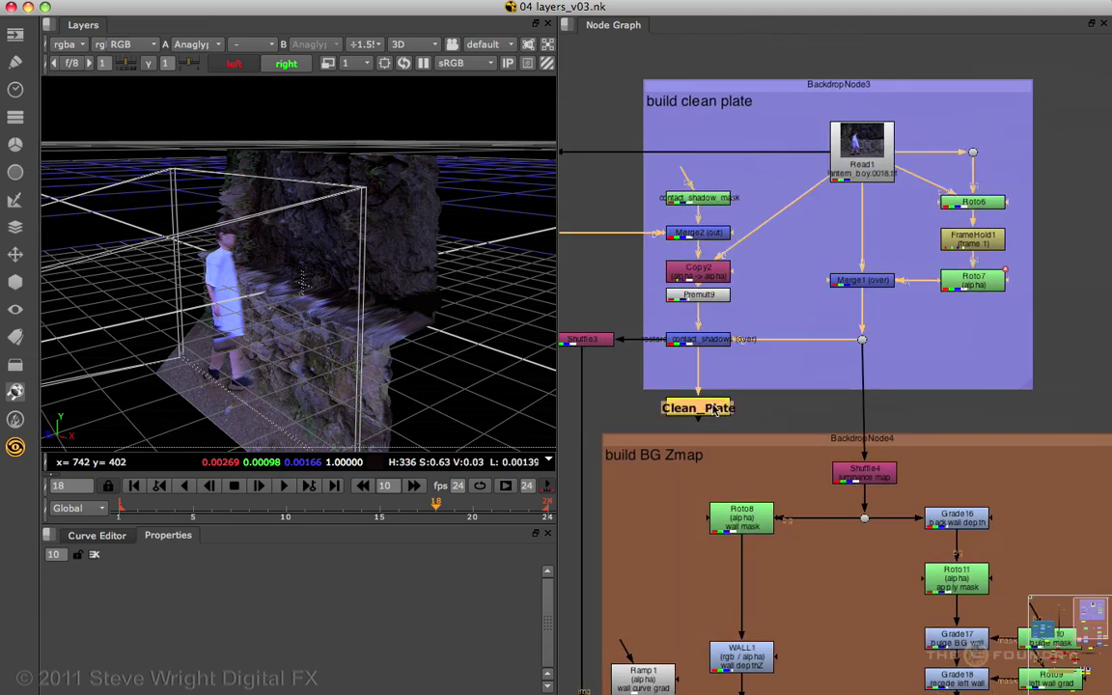
pyautogui.press('1')
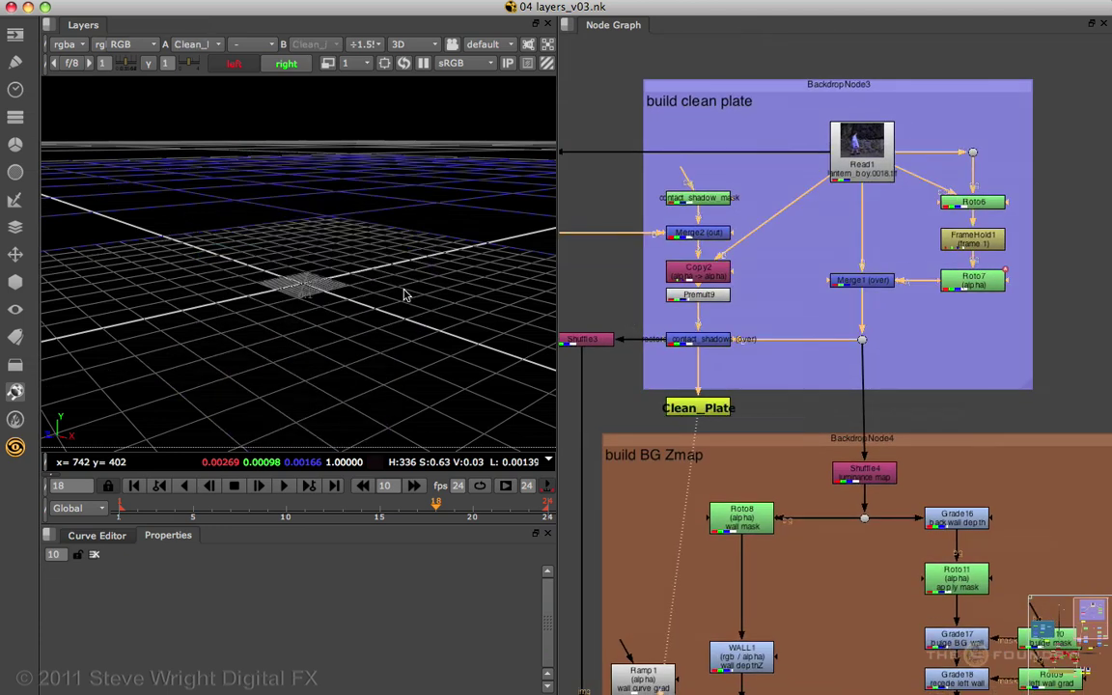
pyautogui.press('Tab')
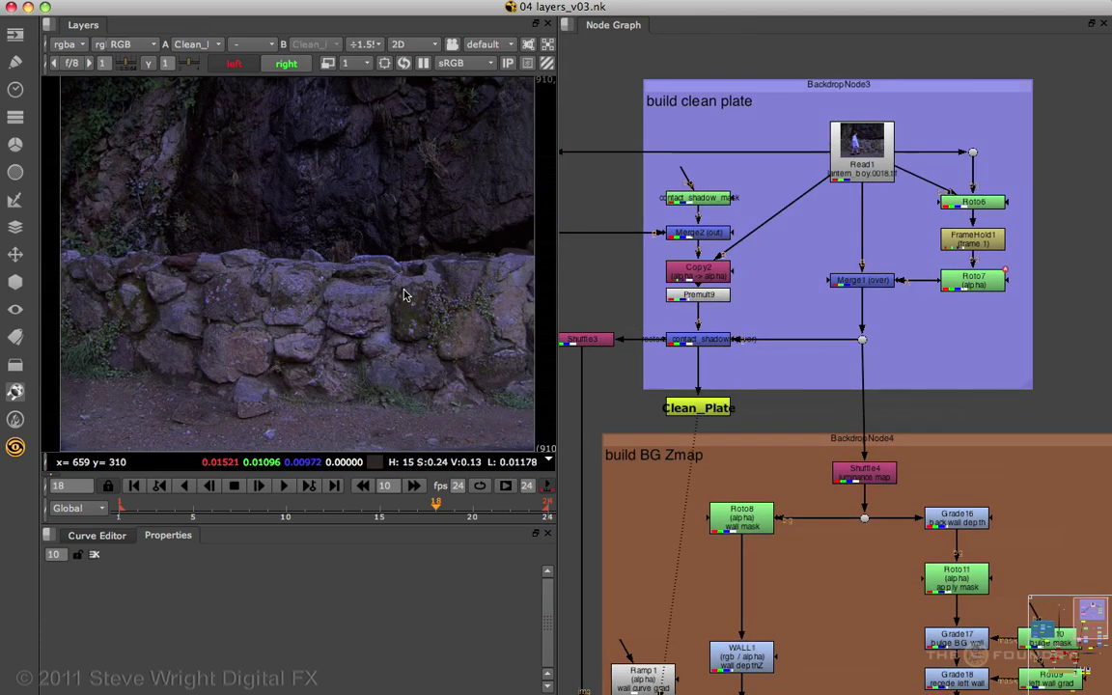
pyautogui.click(284, 486)
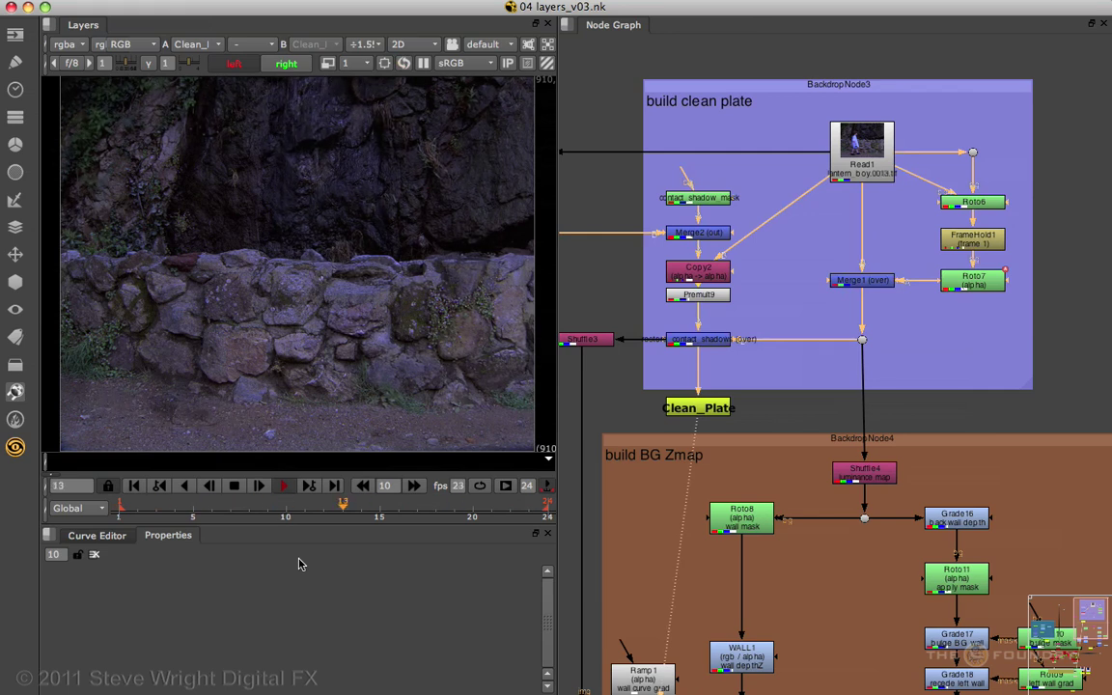
pyautogui.click(233, 488)
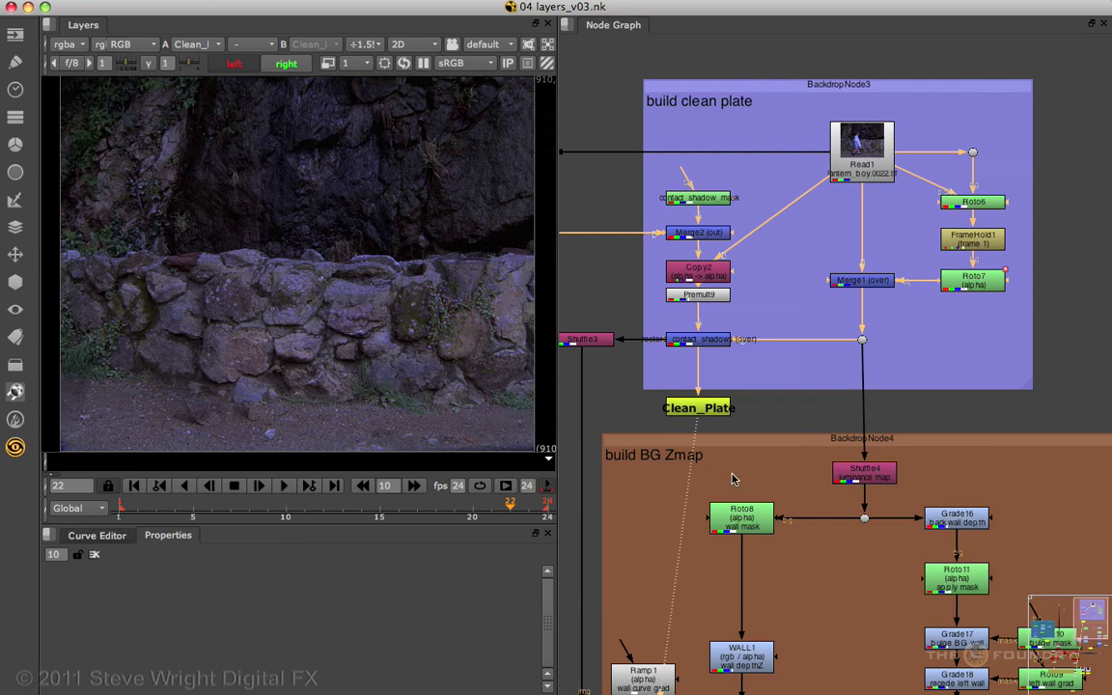
# Step: View the background depth map BG_Zmap from the build BG Zmap section
pyautogui.moveTo(732, 479); pyautogui.dragTo(830, 278, button='middle')
pyautogui.moveTo(899, 505); pyautogui.dragTo(820, 331, button='middle')
pyautogui.moveTo(820, 426); pyautogui.dragTo(763, 482, button='middle')
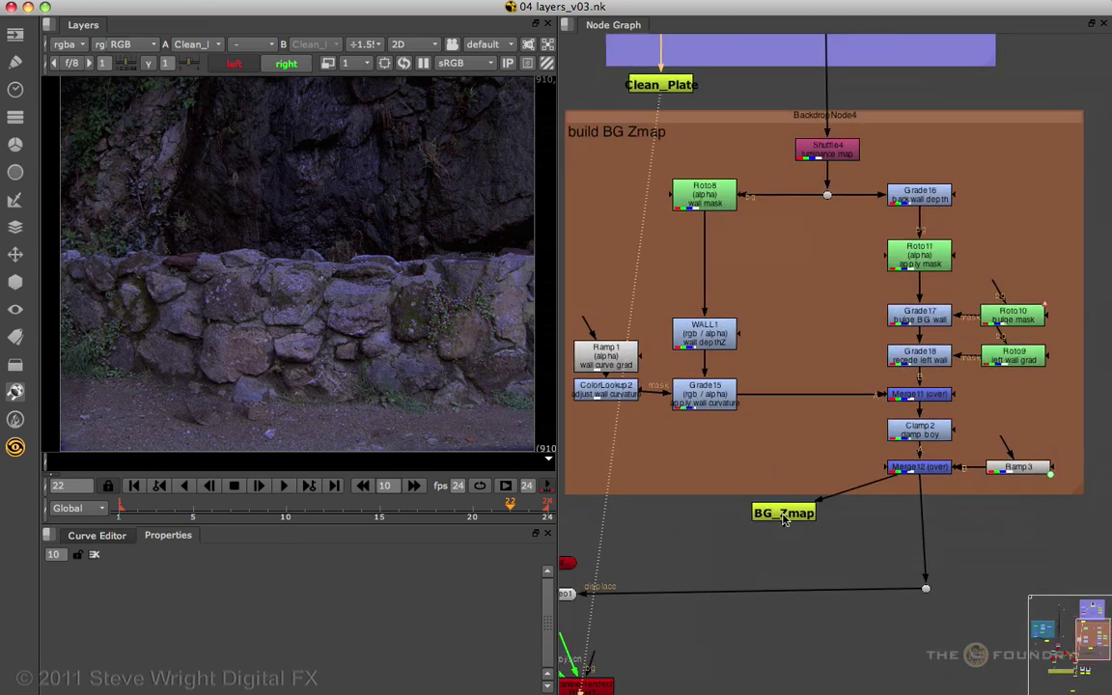
pyautogui.click(784, 513)
pyautogui.press('1')
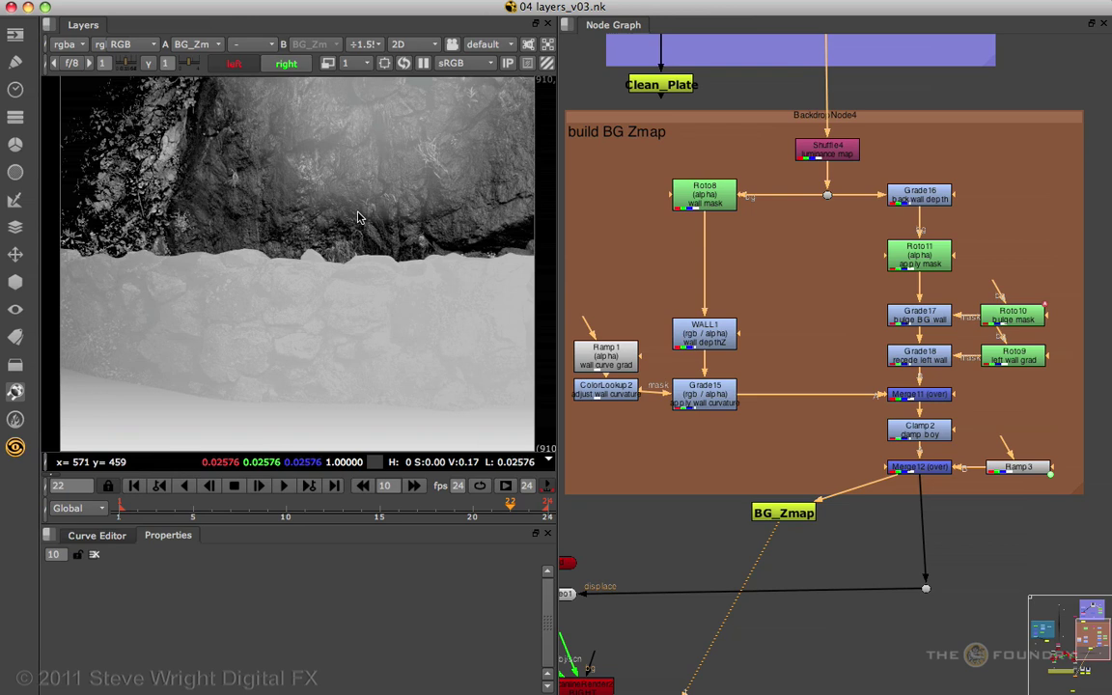
# Step: View the boy's separate depth map Boy_Zmap from the boy depth map section
pyautogui.moveTo(579, 270); pyautogui.dragTo(858, 254, button='middle')
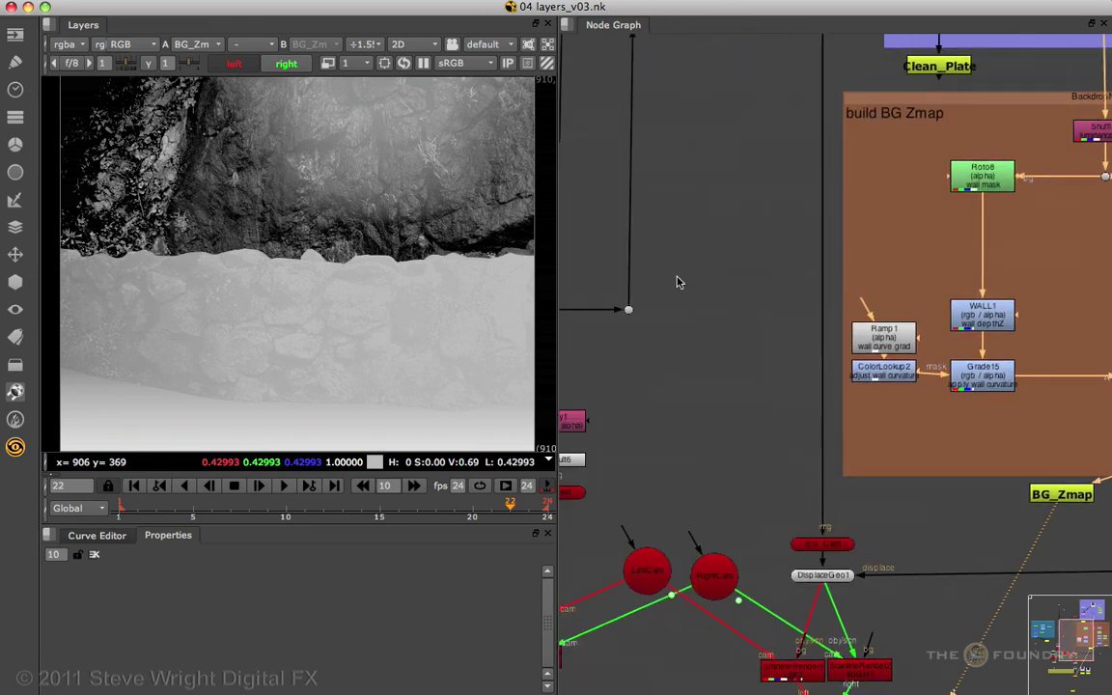
pyautogui.moveTo(677, 280); pyautogui.dragTo(866, 278, button='middle')
pyautogui.click(815, 349)
pyautogui.press('1')
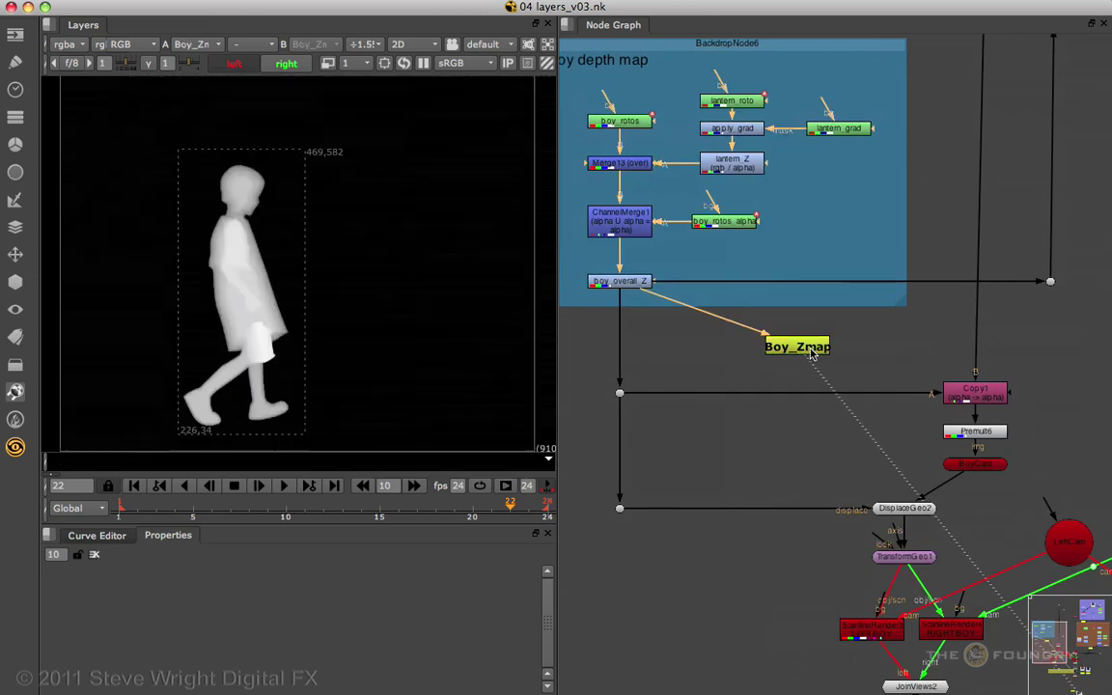
# Step: Play the boy's depth map through the shot and stop on frame 4
pyautogui.click(280, 486)
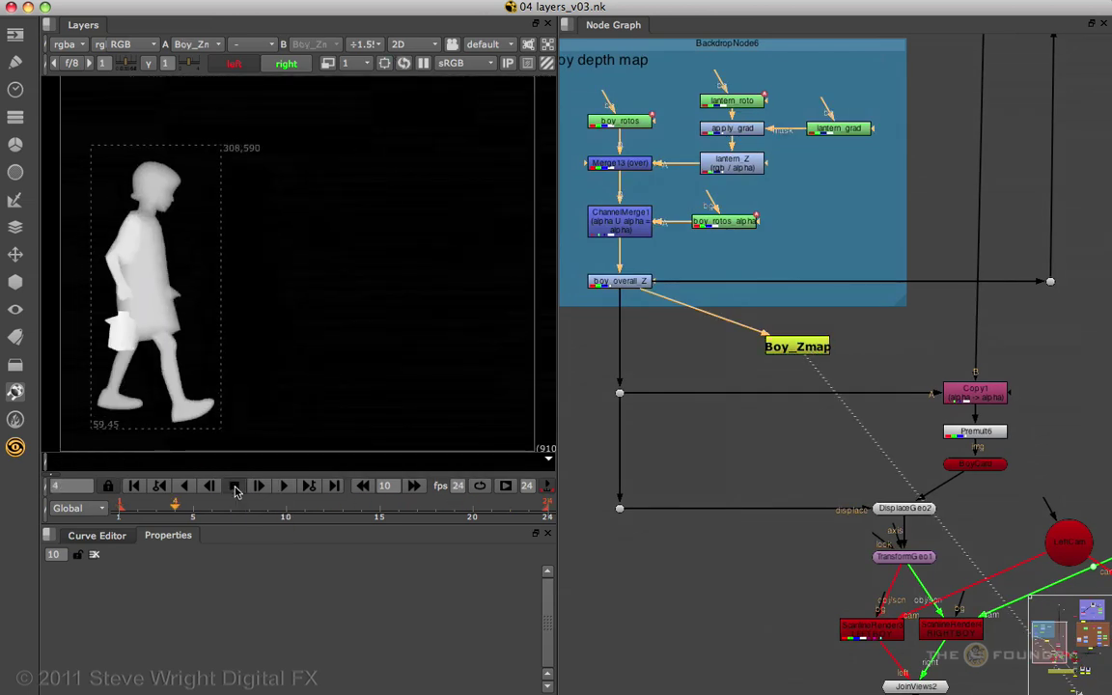
pyautogui.click(280, 486)
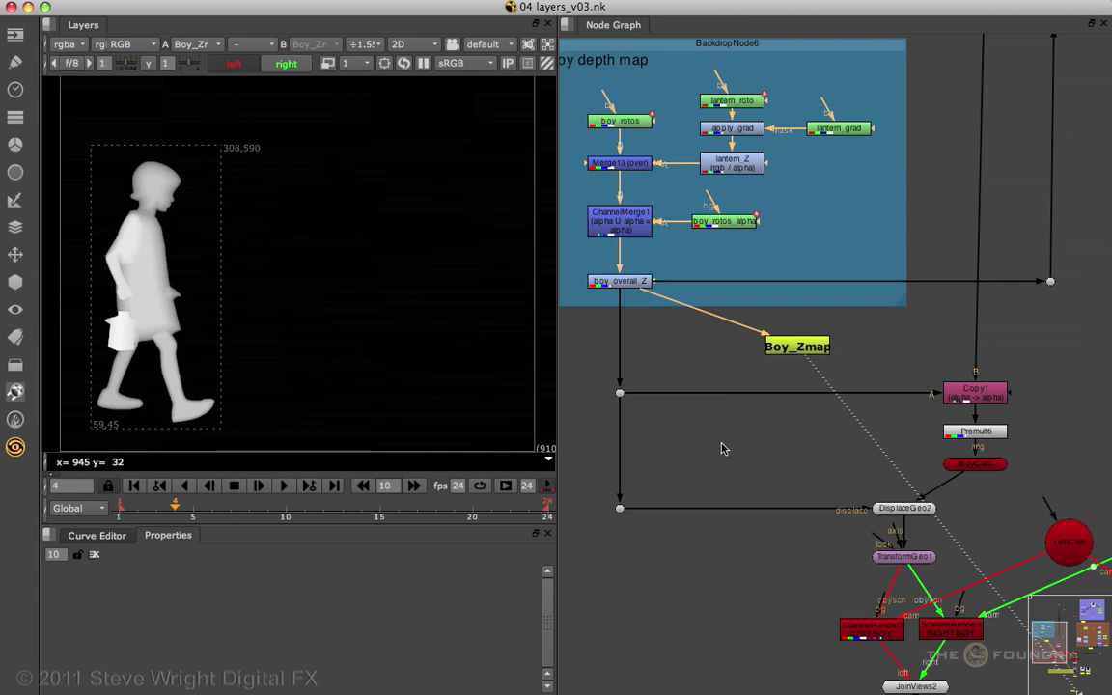
# Step: Disable the BG_Card node and view the comp output through the bypassed anaglyph node, isolating the boy layer
pyautogui.moveTo(722, 448); pyautogui.dragTo(680, 203, button='middle')
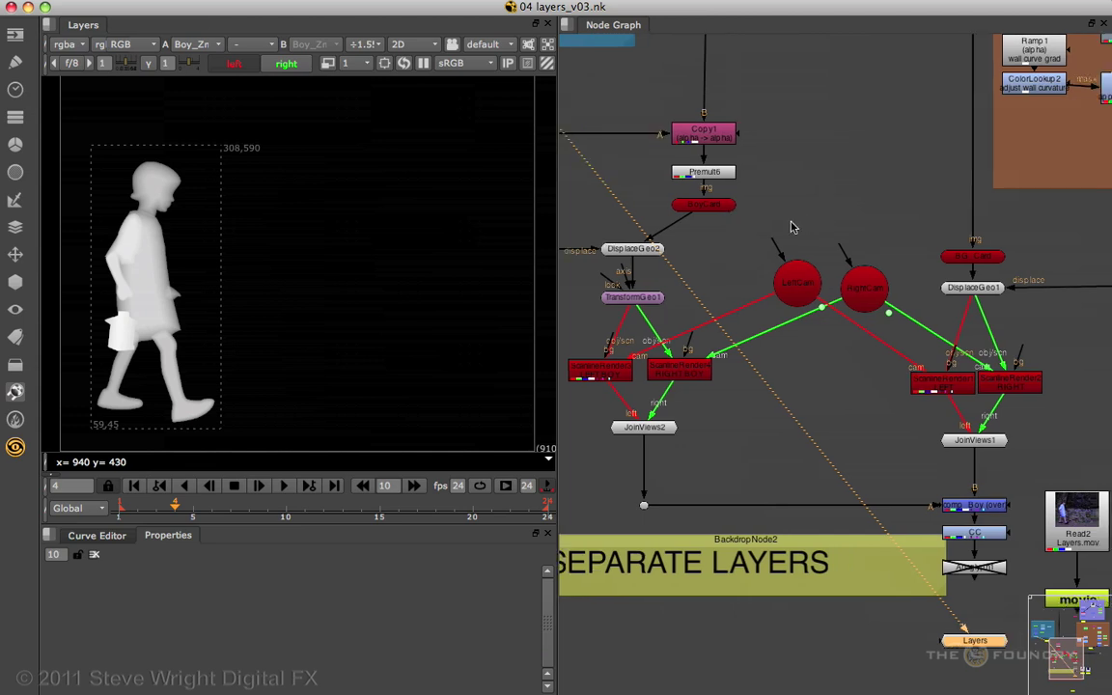
pyautogui.moveTo(808, 219); pyautogui.dragTo(811, 223, button='middle')
pyautogui.click(971, 263)
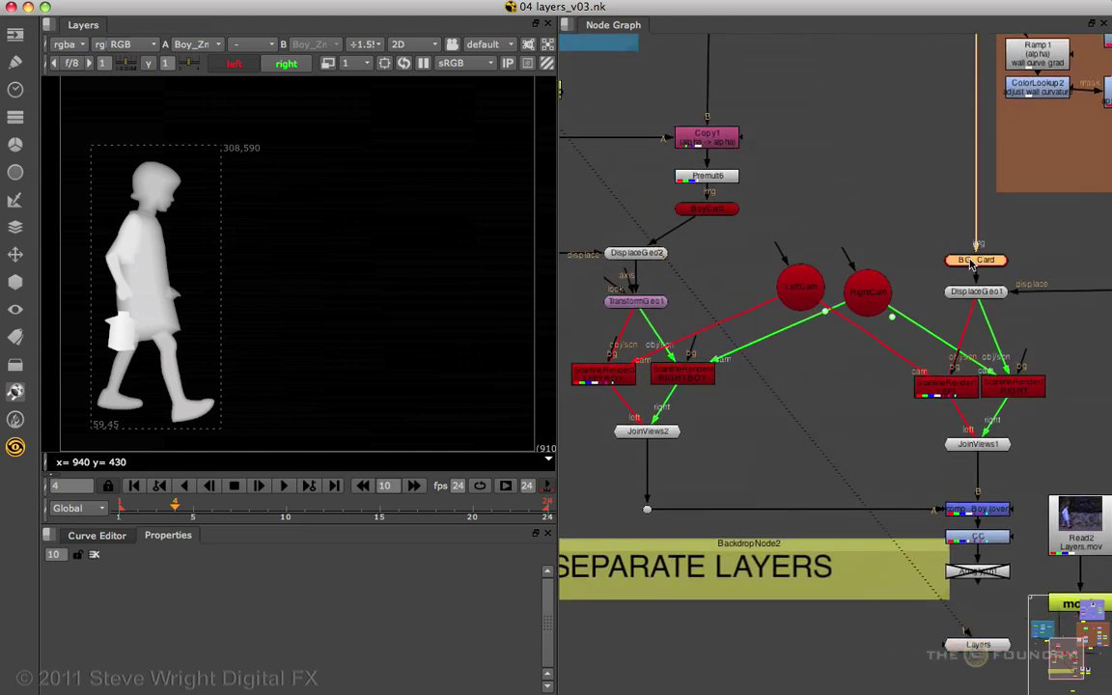
pyautogui.press('d')
pyautogui.click(977, 572)
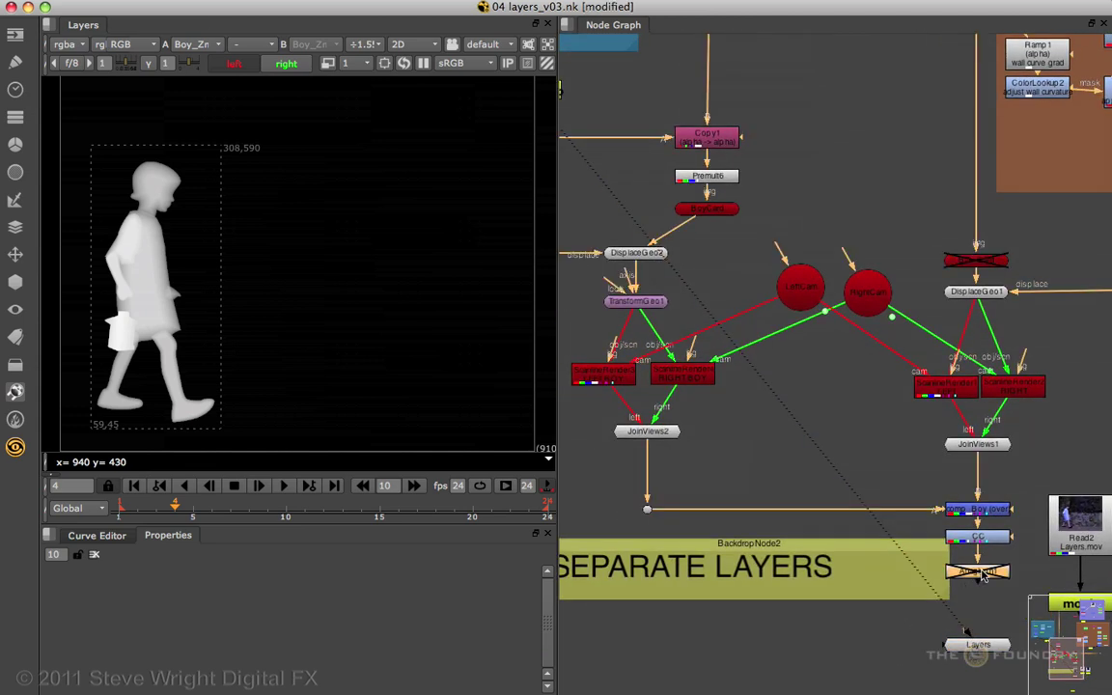
pyautogui.press('1')
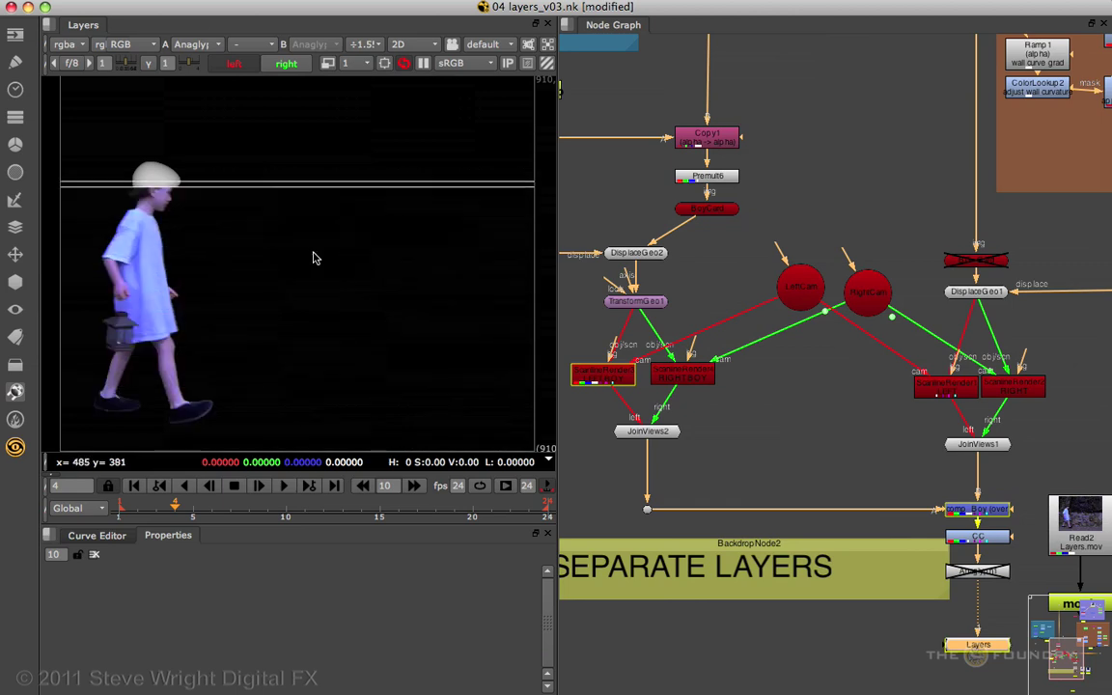
# Step: Inspect the alpha channel of the isolated boy layer and return the viewer to RGB
pyautogui.press('a')
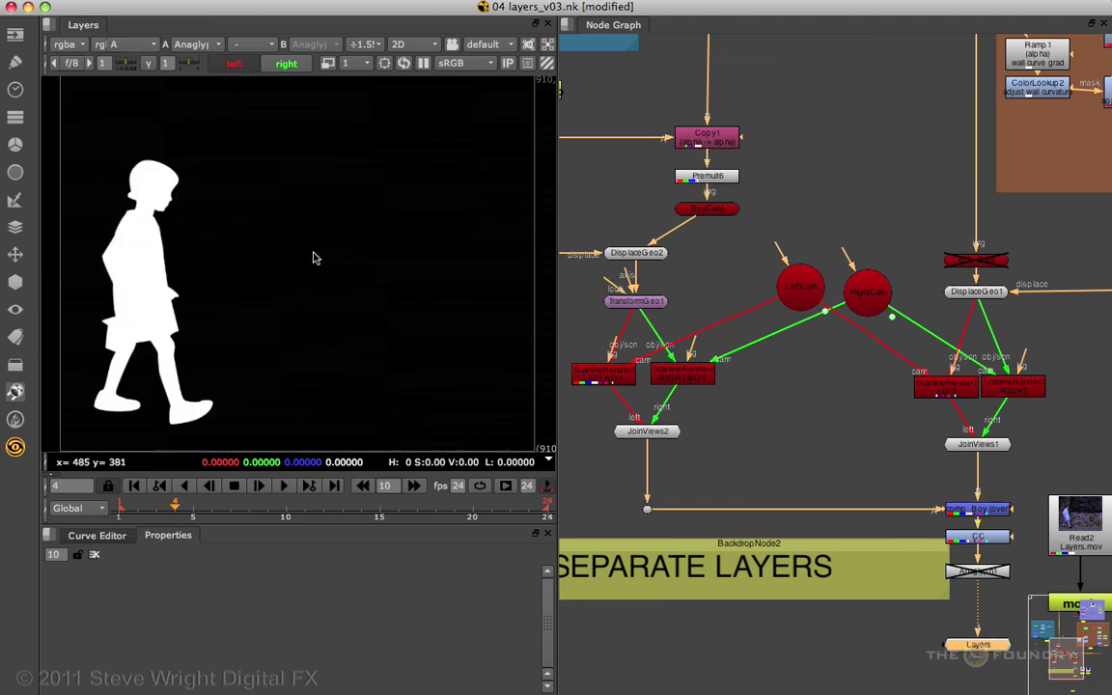
pyautogui.press('a')
pyautogui.press('a')
pyautogui.press('a')
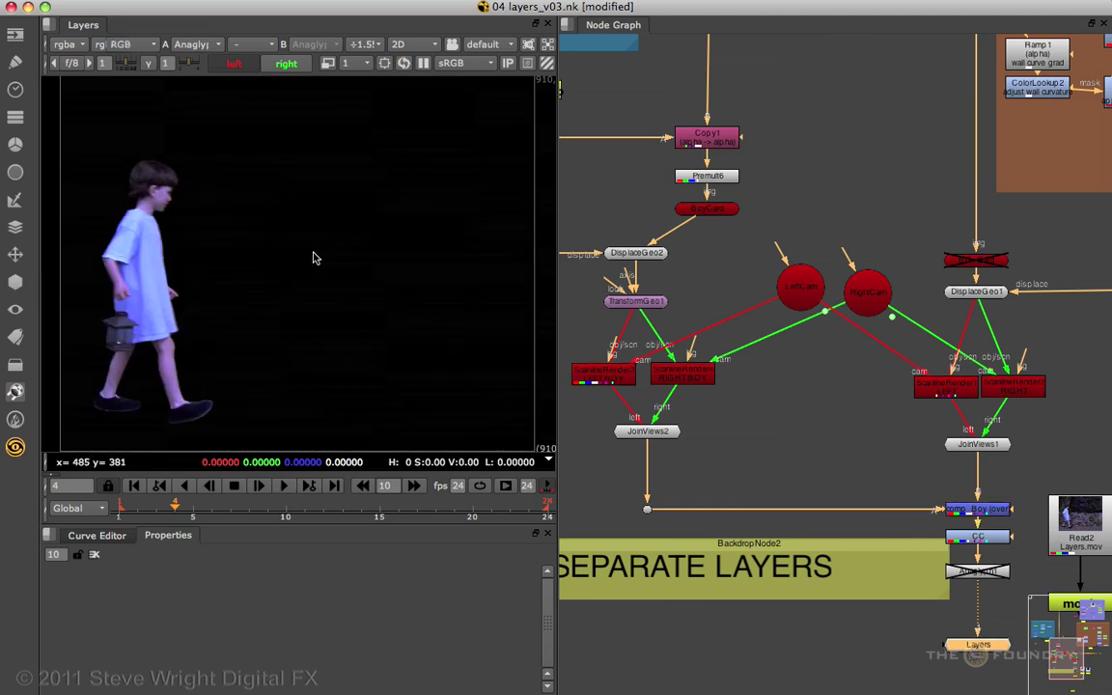
# Step: Examine the boy's displaced card in 3D from several angles, advancing to frame 8 with the geometry selected
pyautogui.press('Tab')
pyautogui.keyDown('super'); pyautogui.moveTo(272, 302); pyautogui.dragTo(357, 268); pyautogui.keyUp('super')
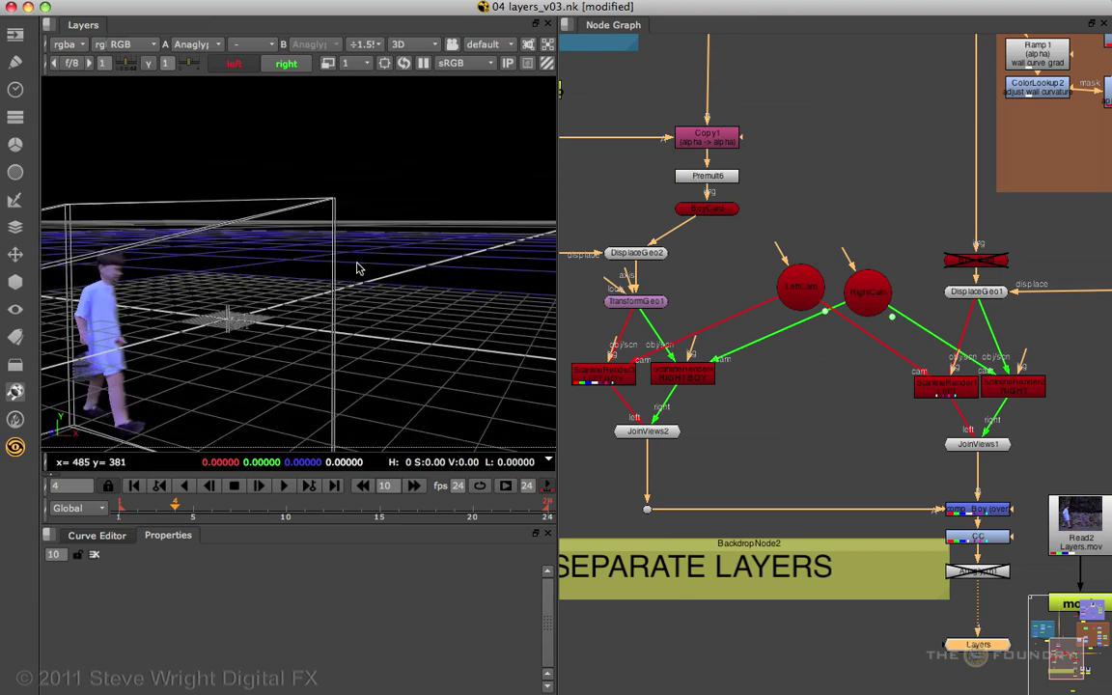
pyautogui.keyDown('alt'); pyautogui.moveTo(141, 318); pyautogui.dragTo(402, 225); pyautogui.keyUp('alt')
pyautogui.keyDown('super'); pyautogui.moveTo(353, 259); pyautogui.dragTo(87, 307); pyautogui.keyUp('super')
pyautogui.click(380, 253)
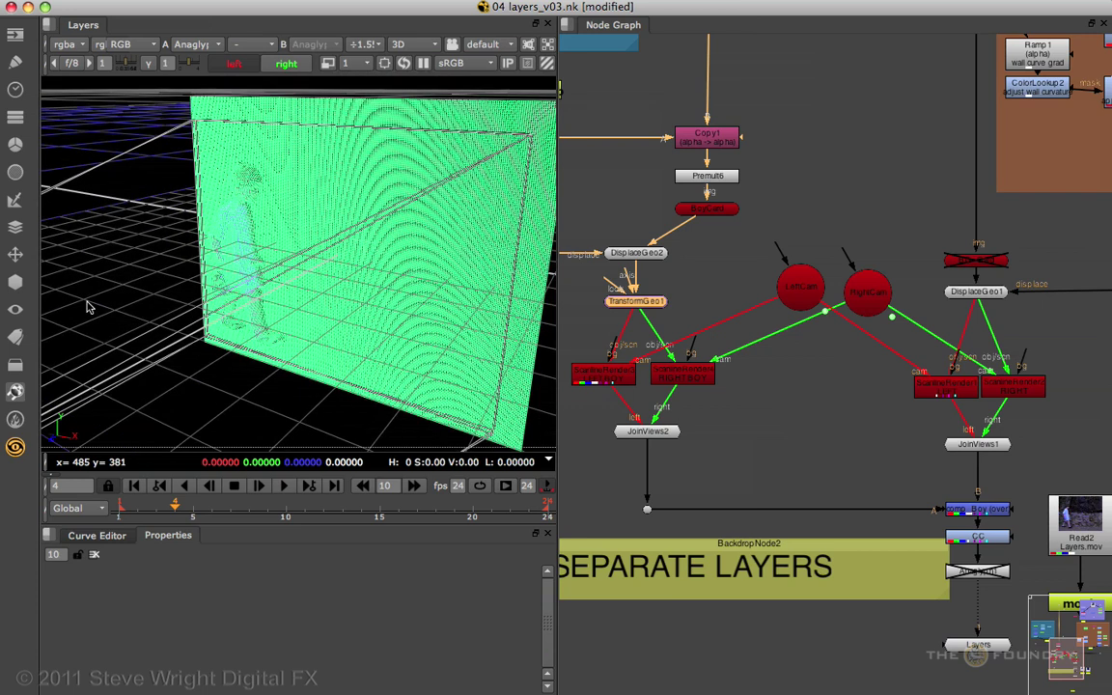
pyautogui.press('Right')
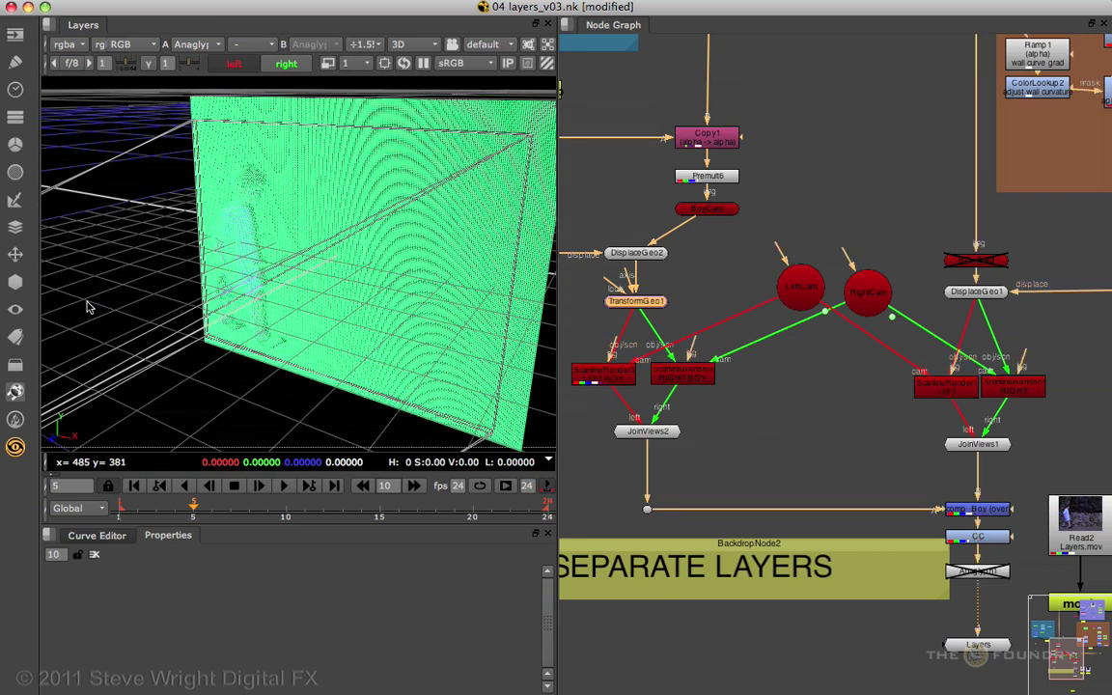
pyautogui.press('Right')
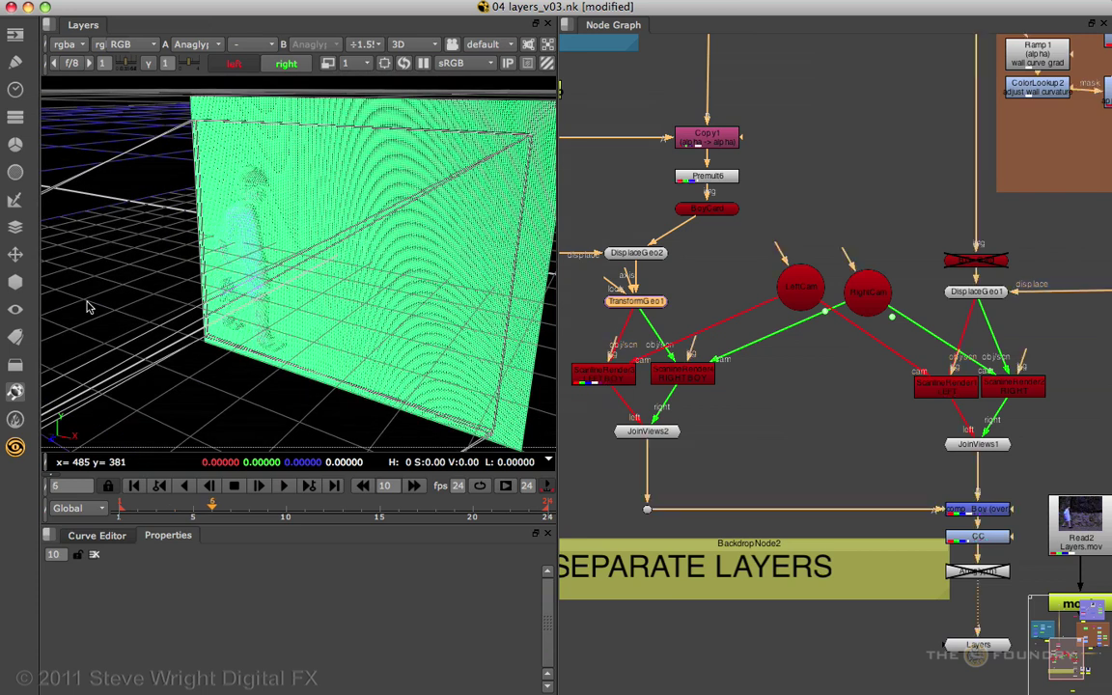
pyautogui.press('Right')
pyautogui.press('Right')
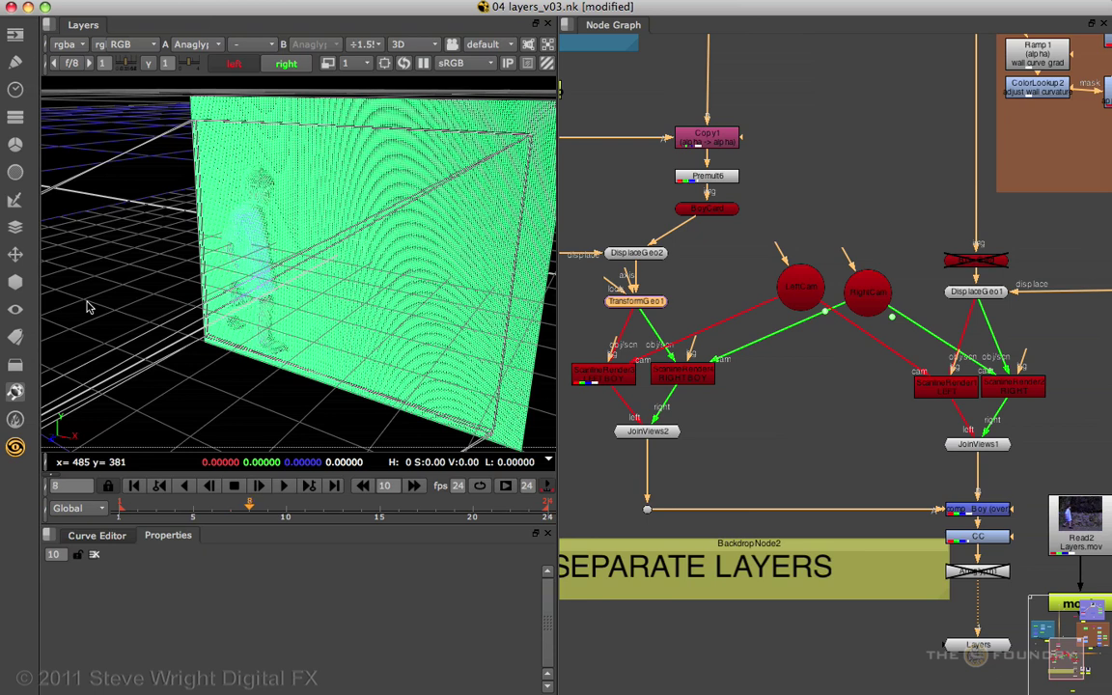
pyautogui.click(109, 282)
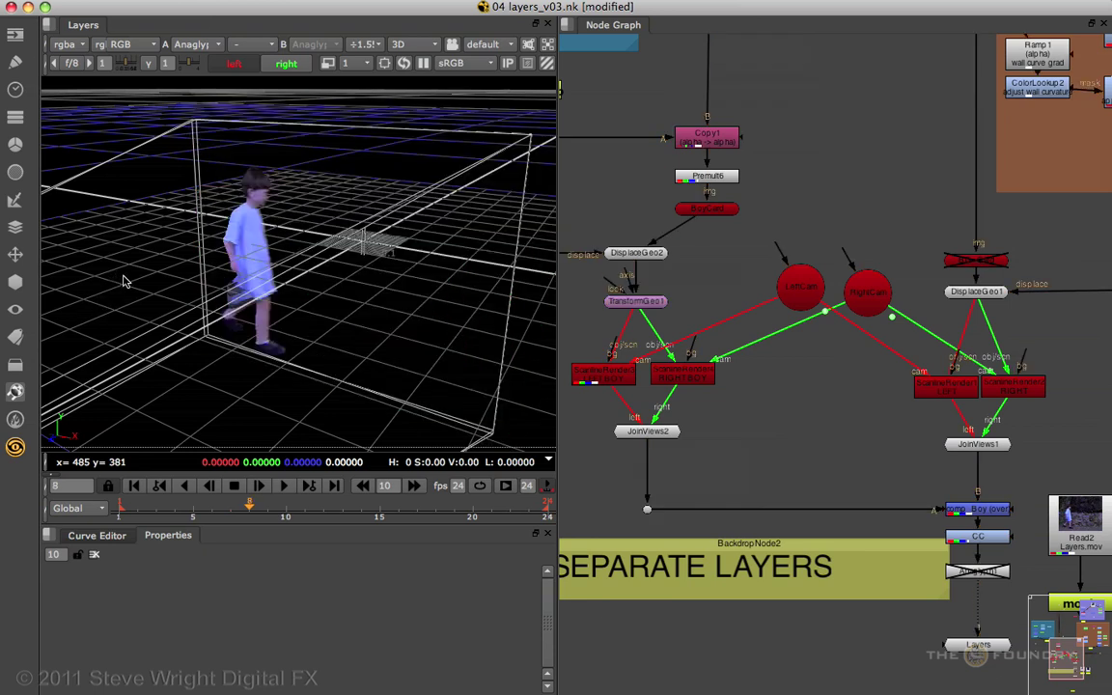
pyautogui.keyDown('ctrl'); pyautogui.moveTo(122, 281); pyautogui.dragTo(113, 226); pyautogui.keyUp('ctrl')
pyautogui.keyDown('ctrl'); pyautogui.moveTo(200, 207); pyautogui.dragTo(307, 179); pyautogui.keyUp('ctrl')
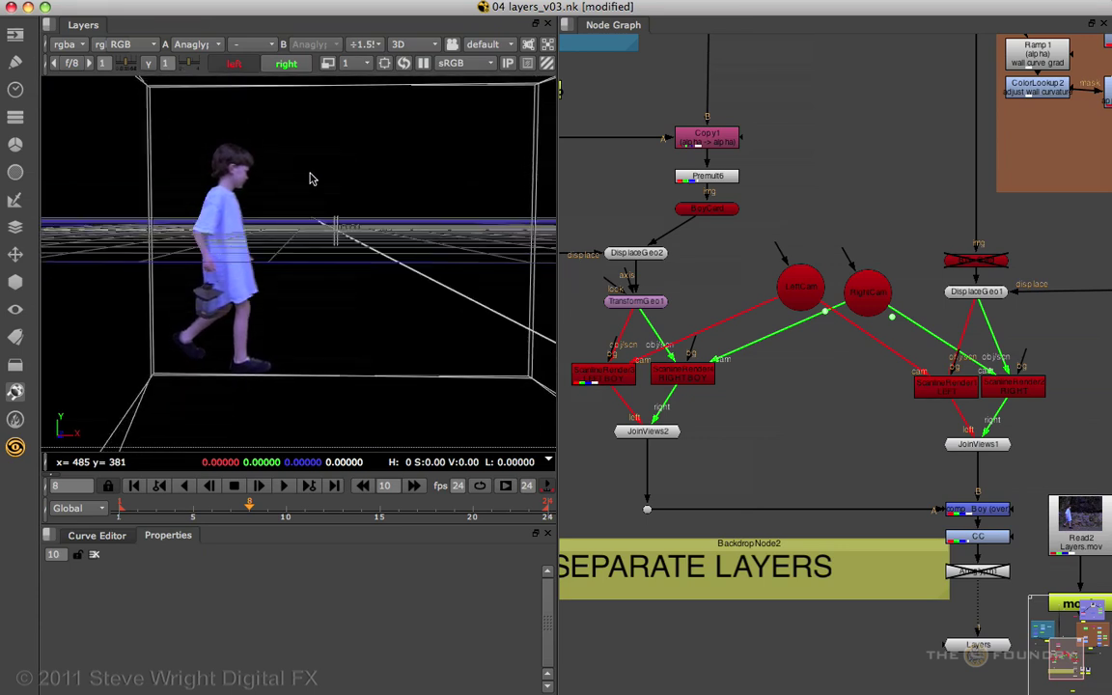
# Step: Return to the 2D view, disable the BoyCard node and re-enable the BG_Card node to isolate the background
pyautogui.press('Tab')
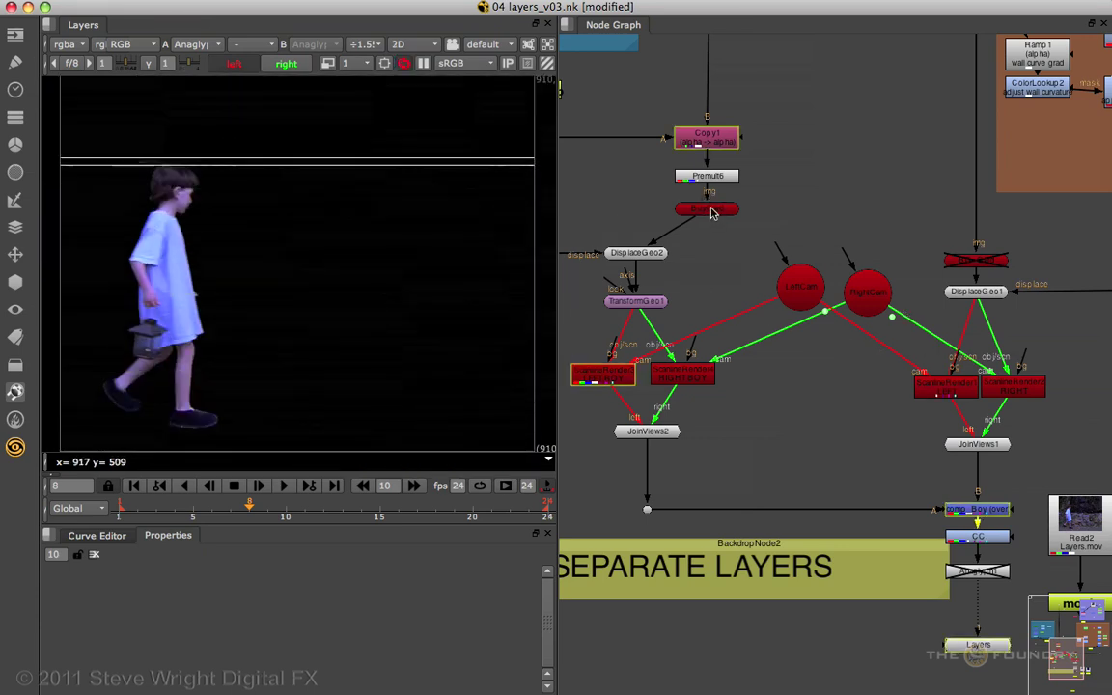
pyautogui.click(711, 212)
pyautogui.press('d')
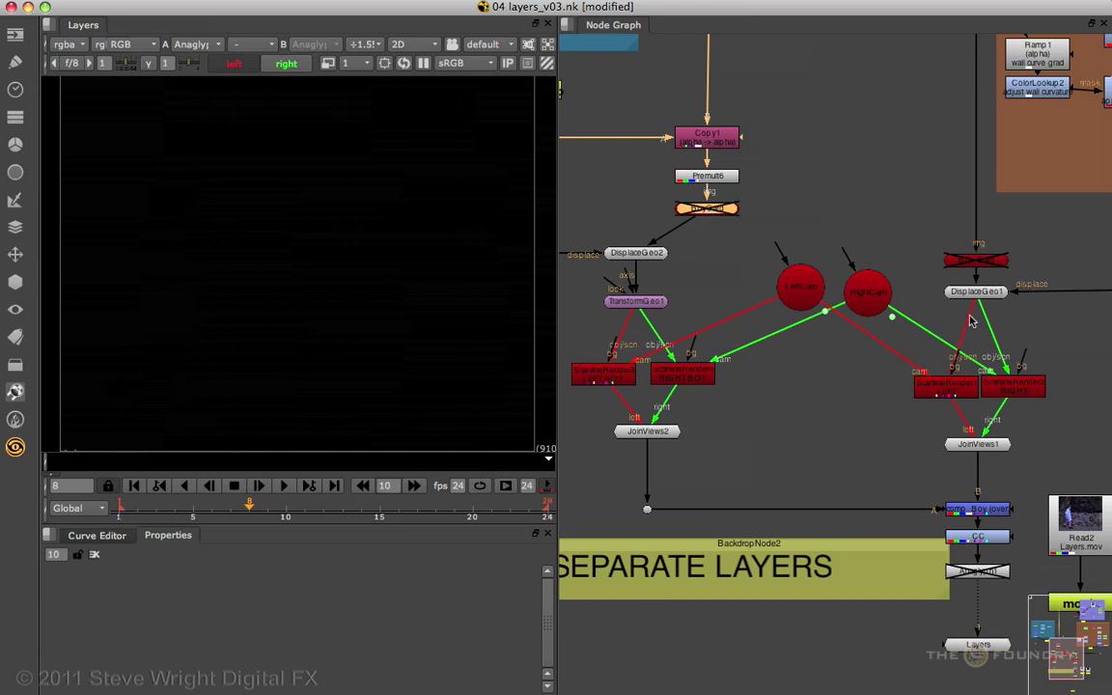
pyautogui.click(973, 262)
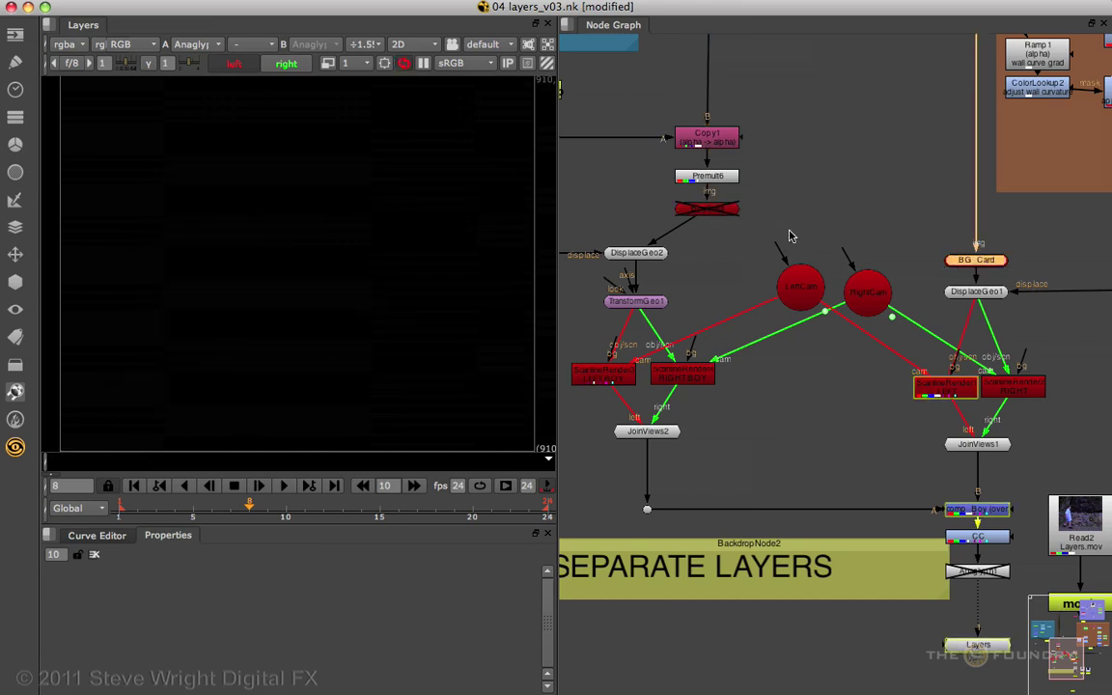
pyautogui.press('d')
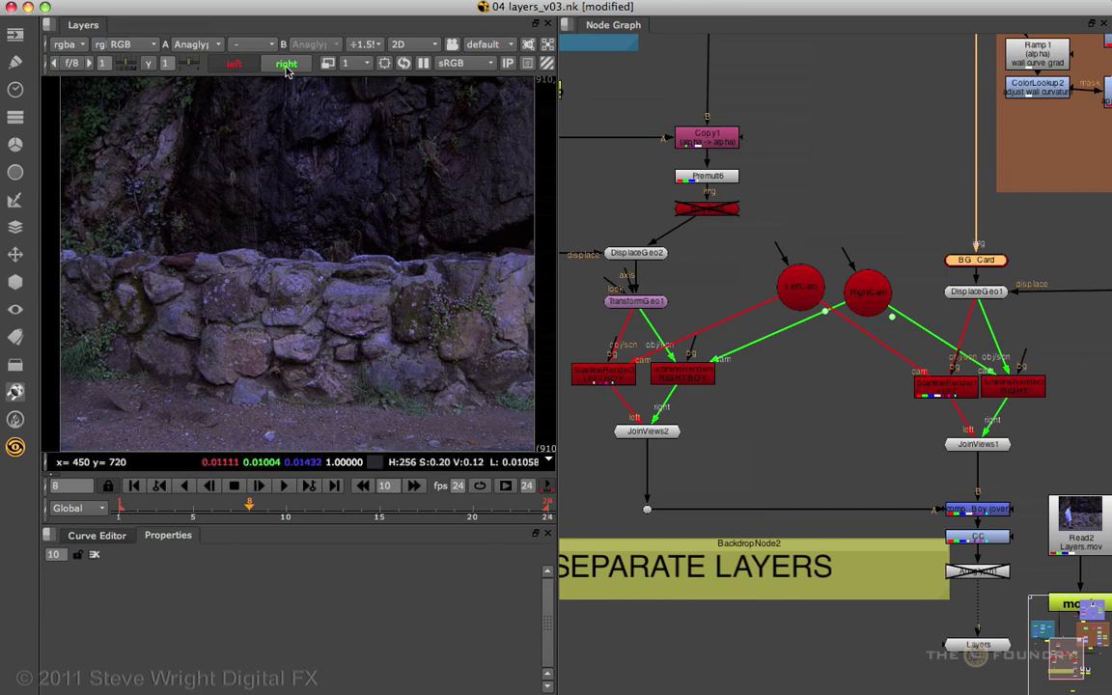
# Step: Compare the left and right stereo views of the background layer alone
pyautogui.click(235, 65)
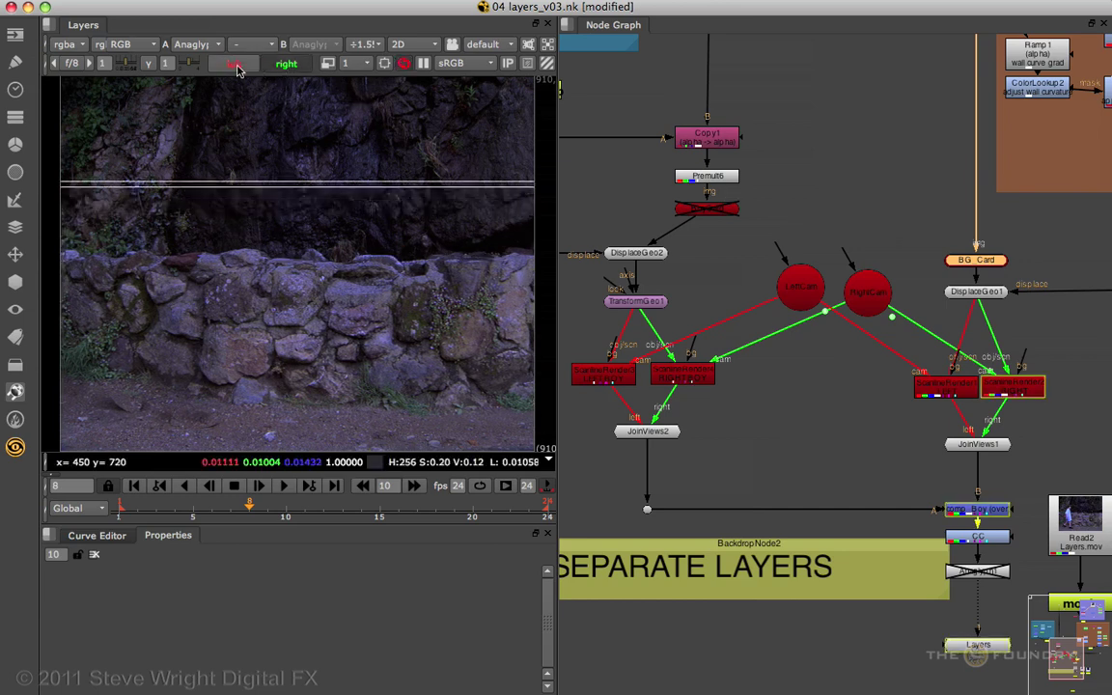
pyautogui.click(286, 65)
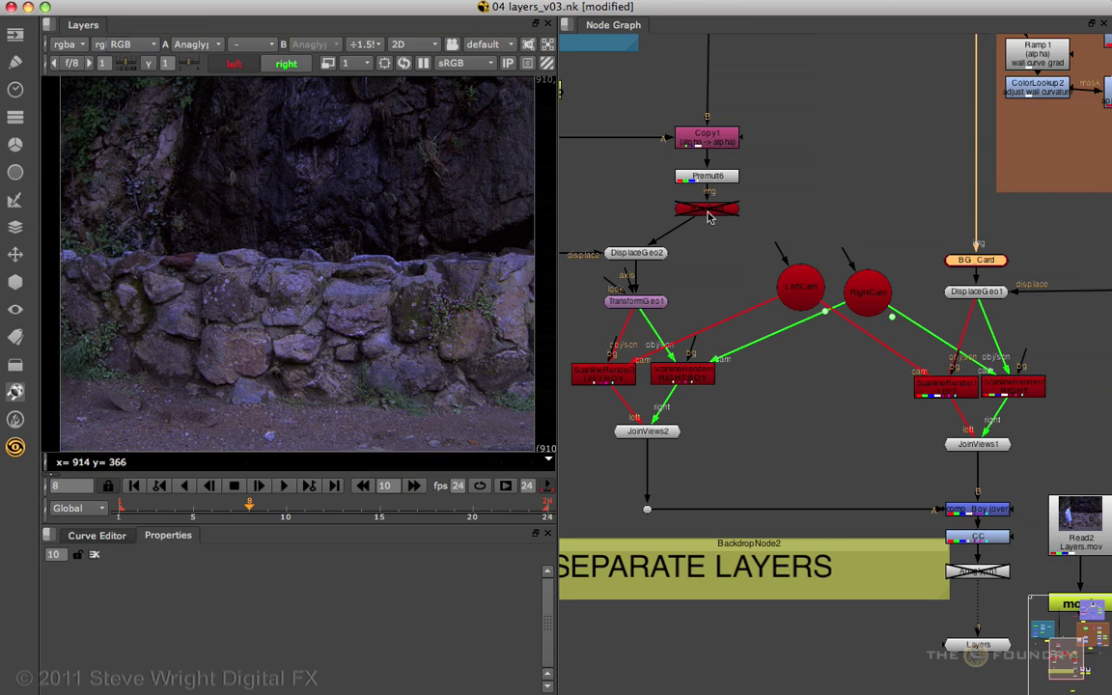
# Step: Re-enable the BoyCard node and compare the left and right views of the full composite
pyautogui.click(707, 211)
pyautogui.press('d')
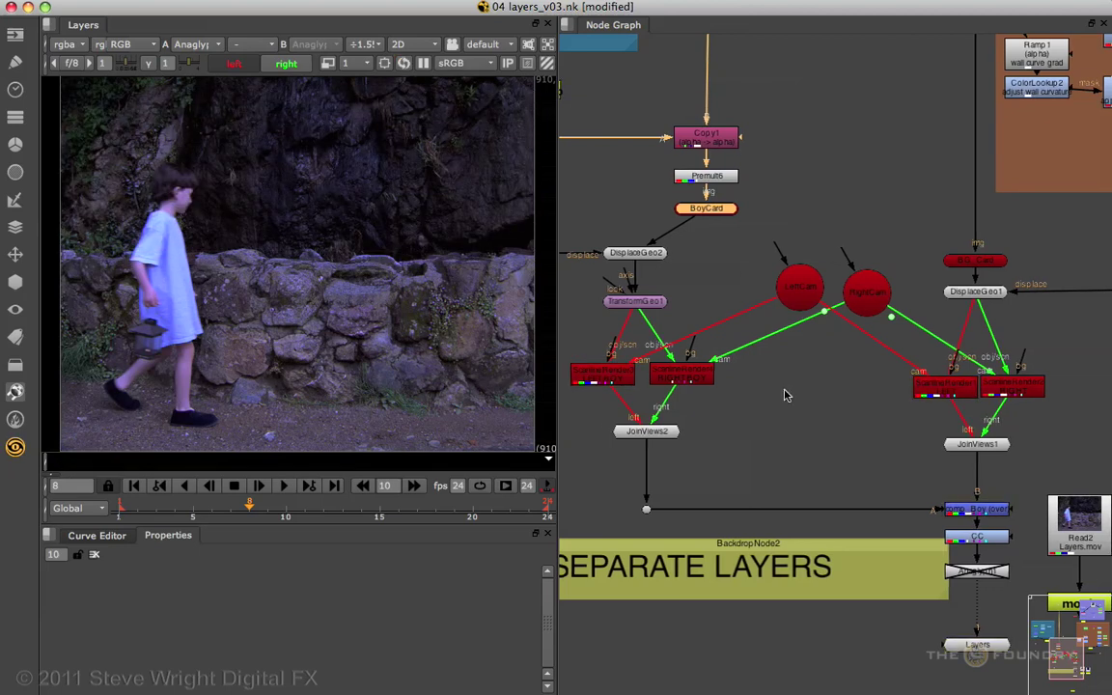
pyautogui.moveTo(787, 395); pyautogui.dragTo(708, 281, button='middle')
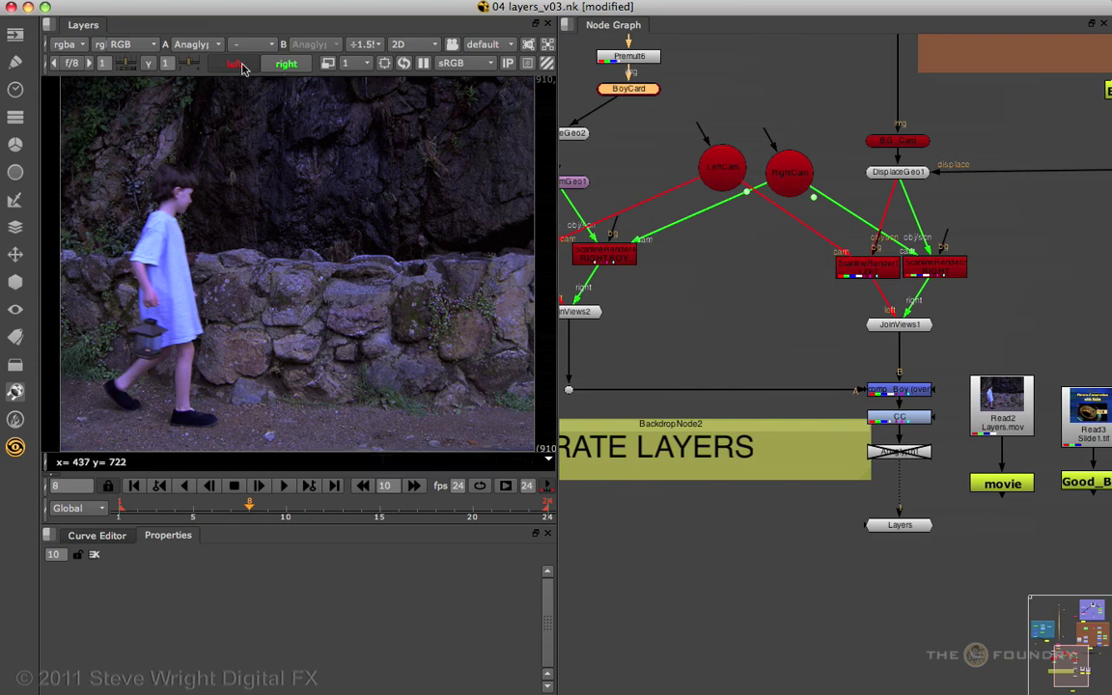
pyautogui.click(290, 63)
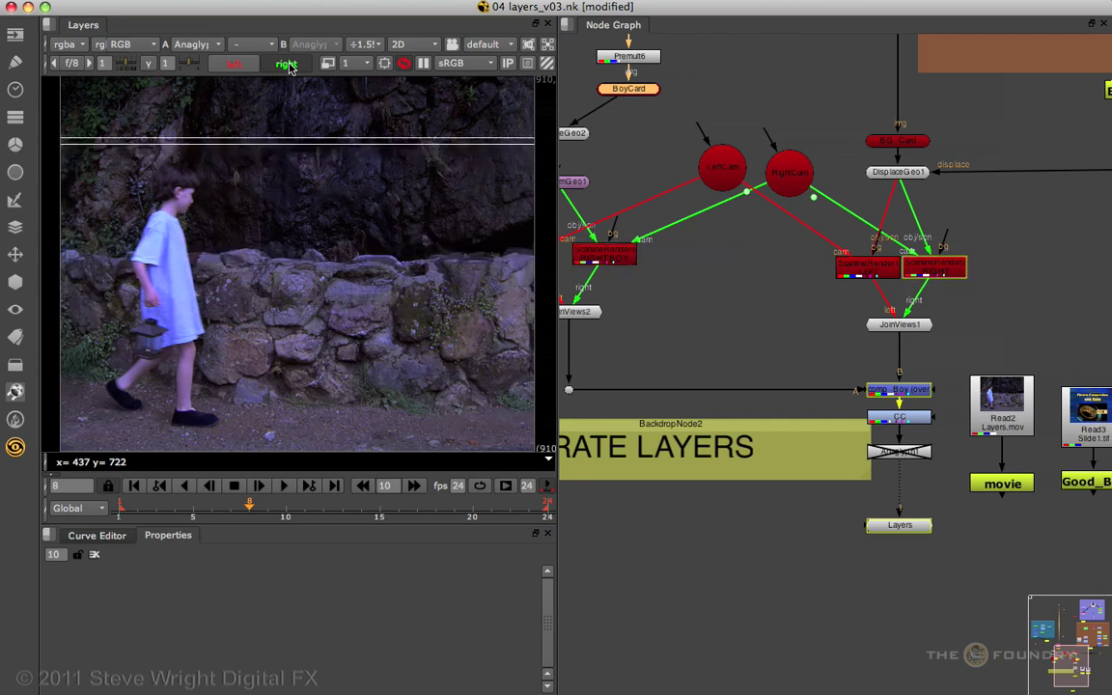
# Step: View the pre-rendered Layers.mov movie, play it and stop on frame 17
pyautogui.press('2')
pyautogui.click(285, 487)
pyautogui.click(286, 489)
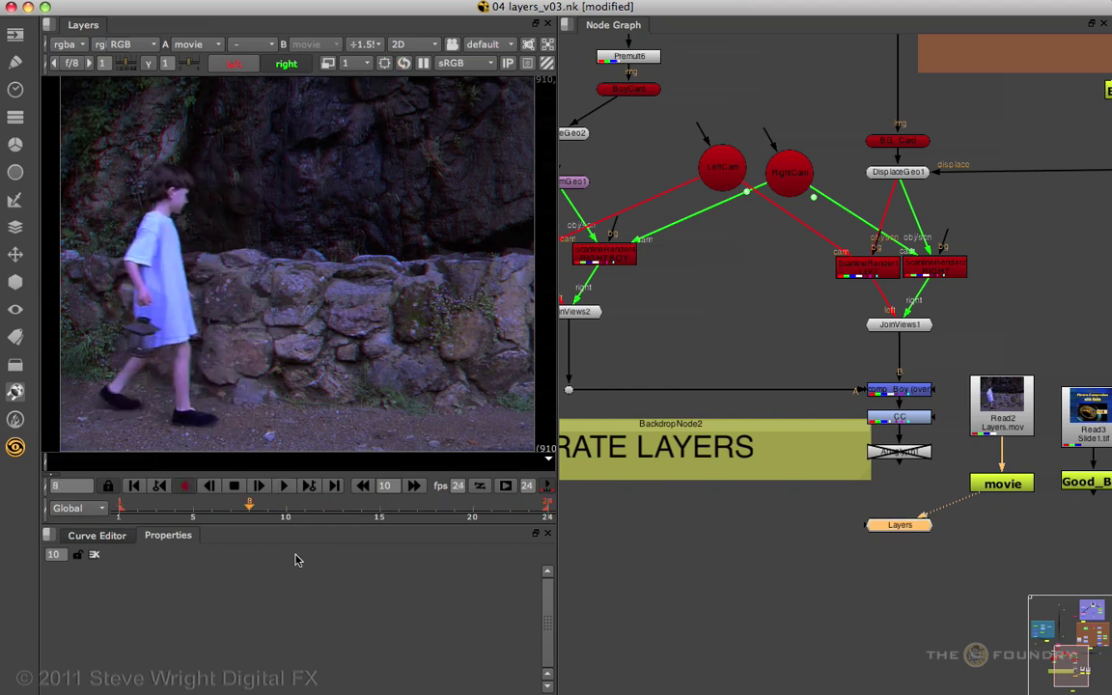
pyautogui.click(233, 488)
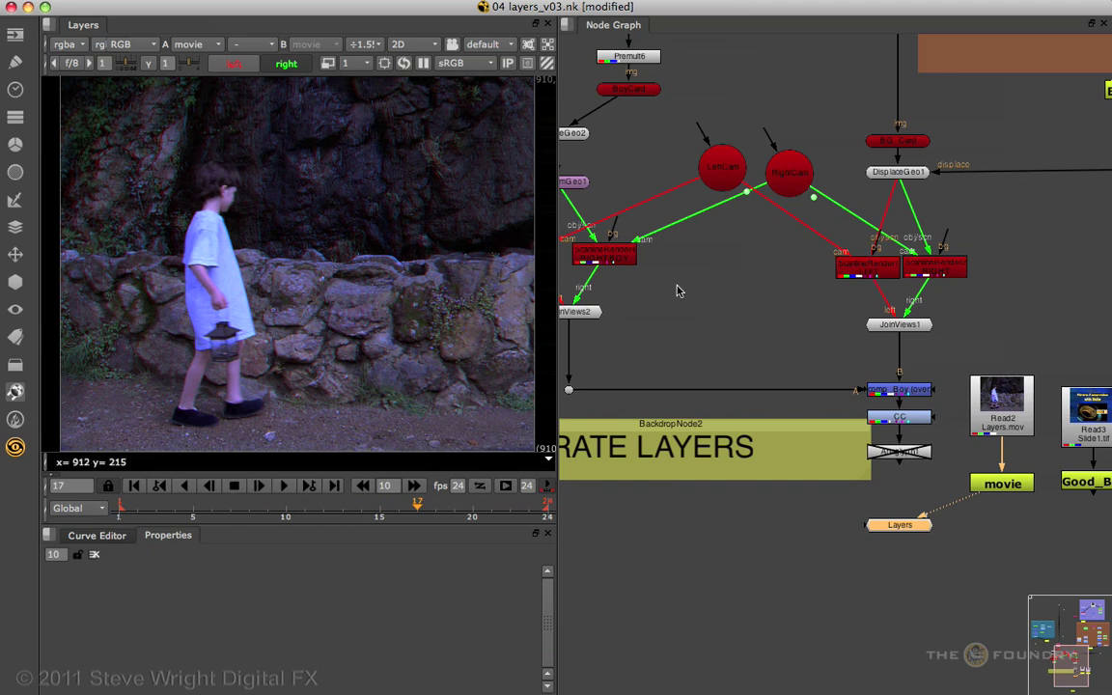
# Step: View the layered composite on frame 1 and compare the left and right views close up around the boy's head
pyautogui.click(898, 460)
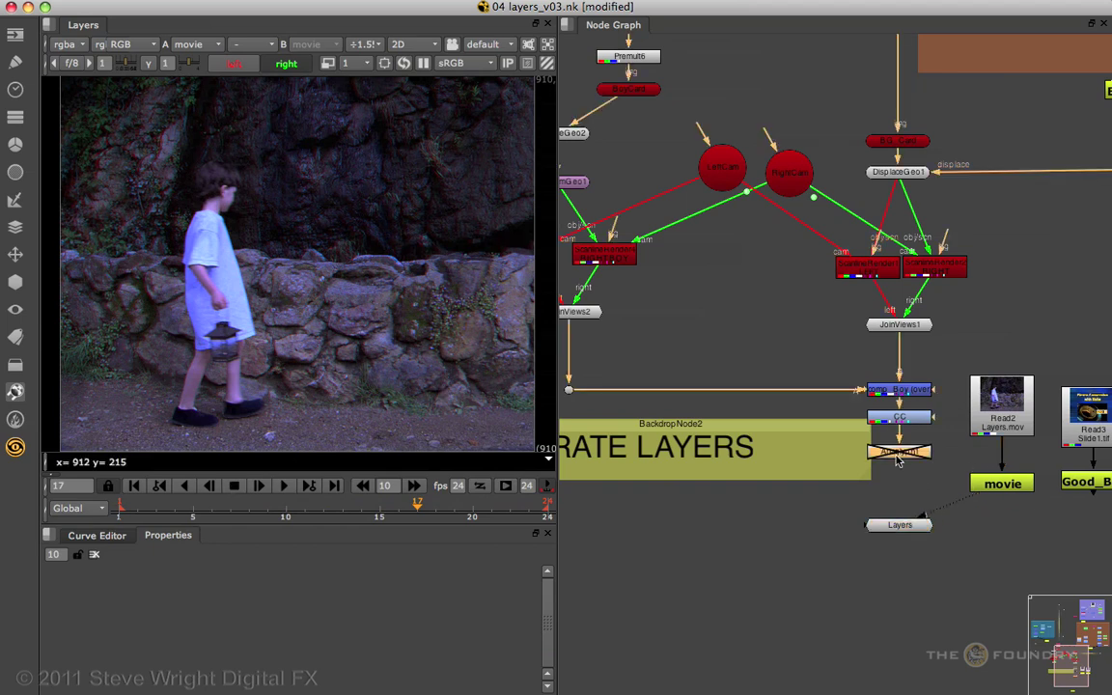
pyautogui.press('1')
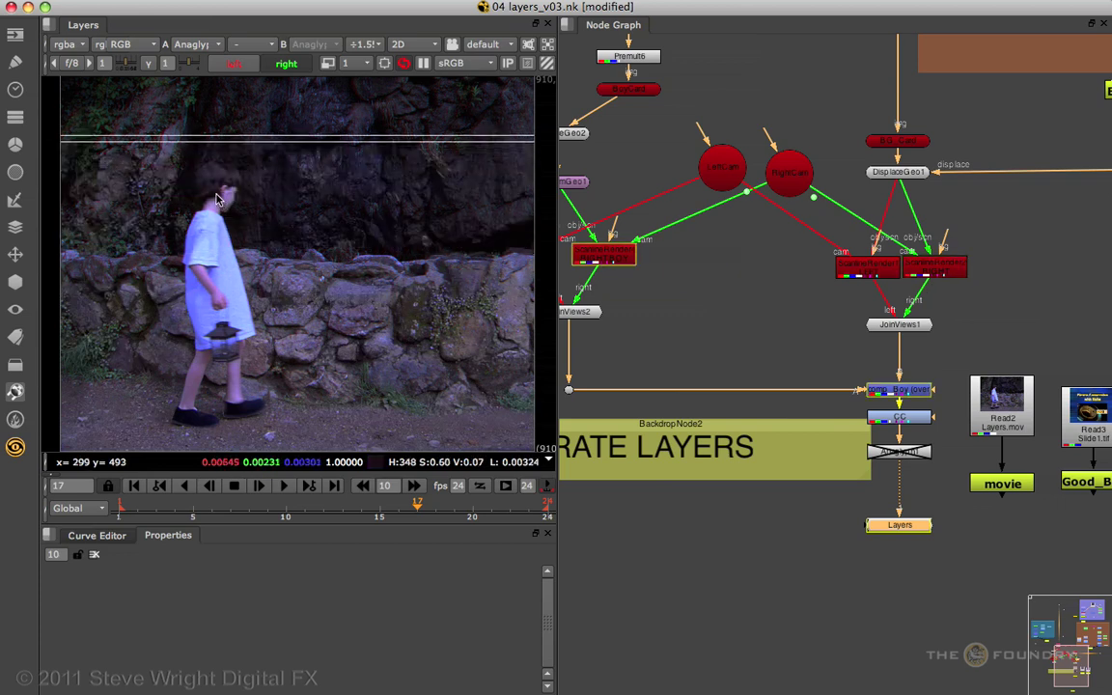
pyautogui.scroll(5, 217, 199)
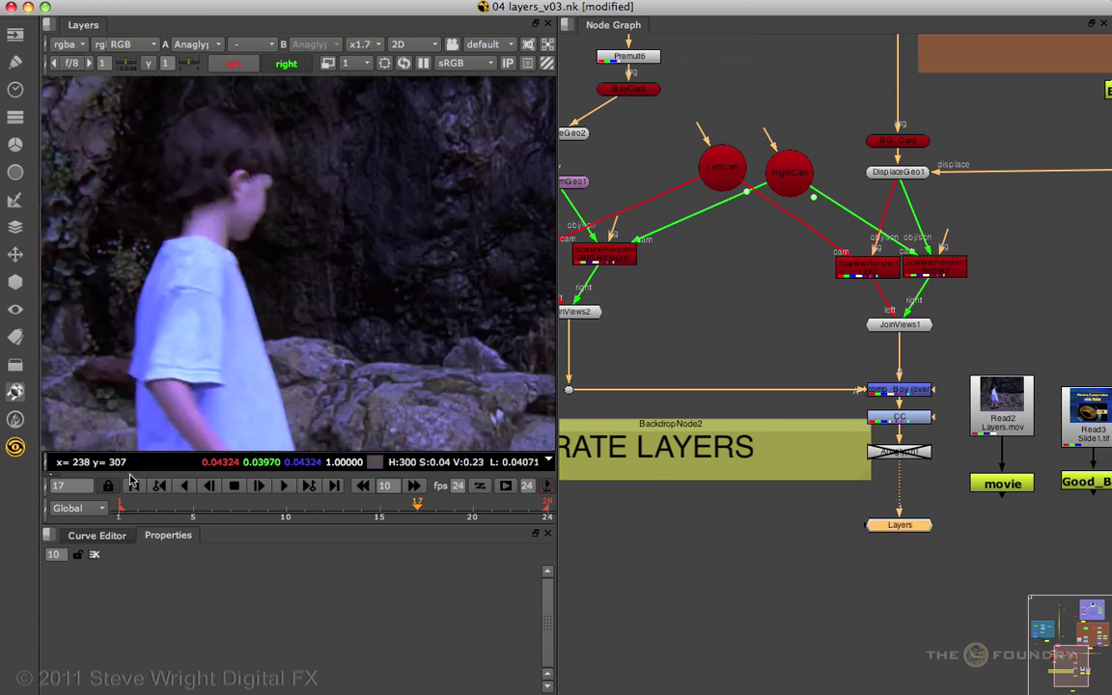
pyautogui.click(135, 491)
pyautogui.moveTo(179, 167); pyautogui.dragTo(411, 269, button='middle')
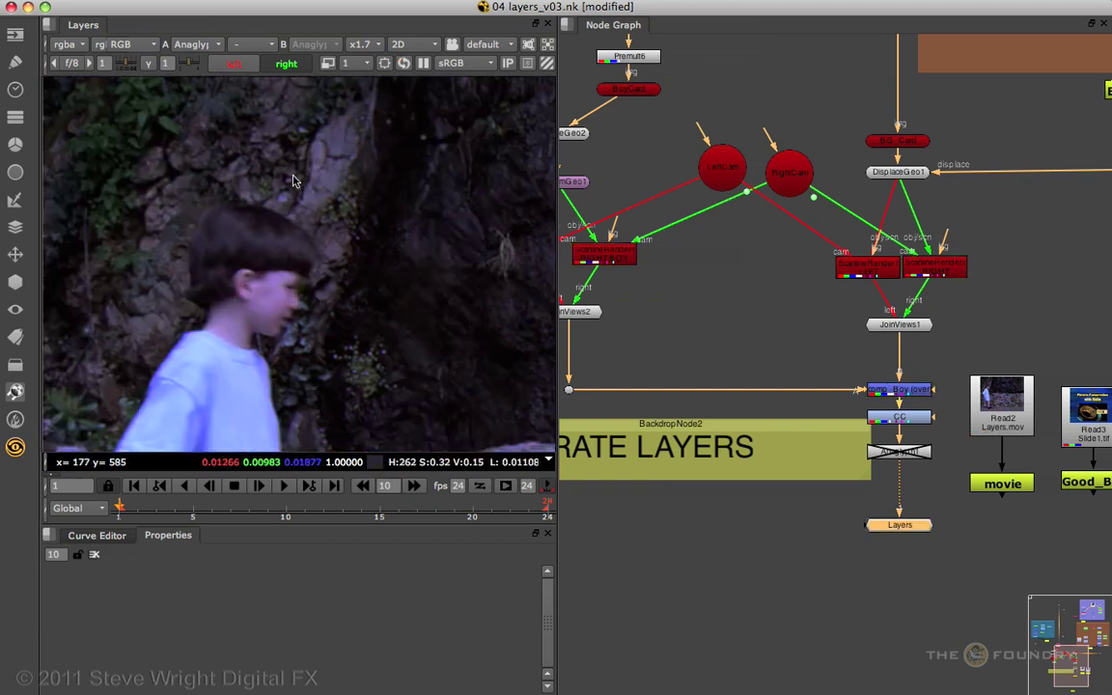
pyautogui.scroll(4, 273, 287)
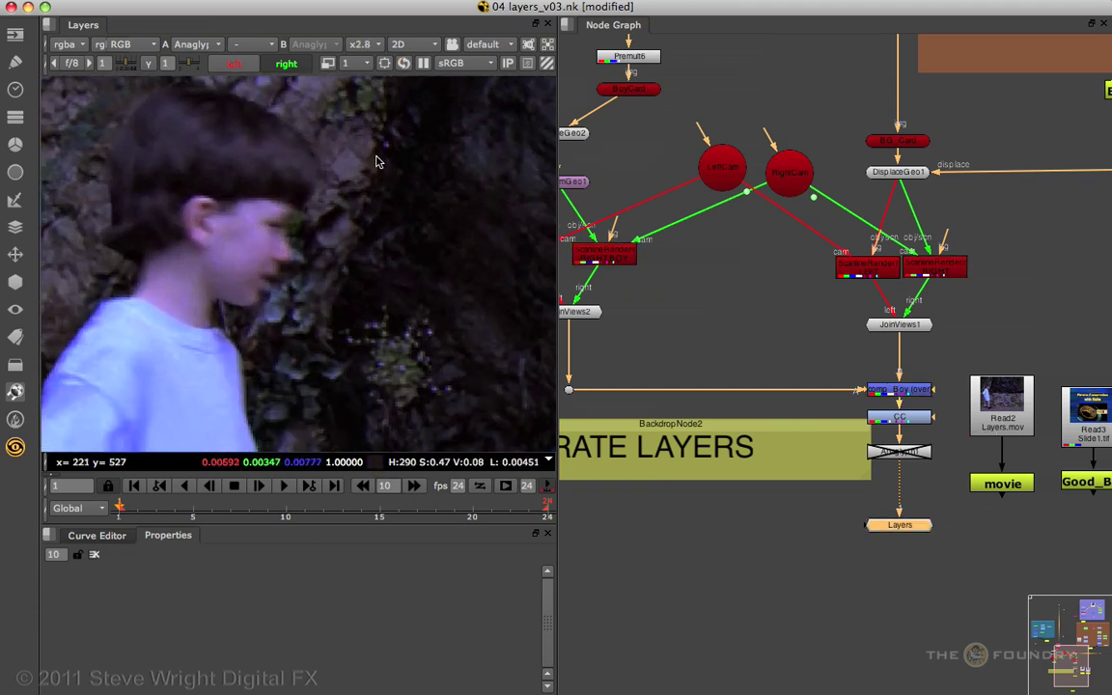
pyautogui.click(246, 66)
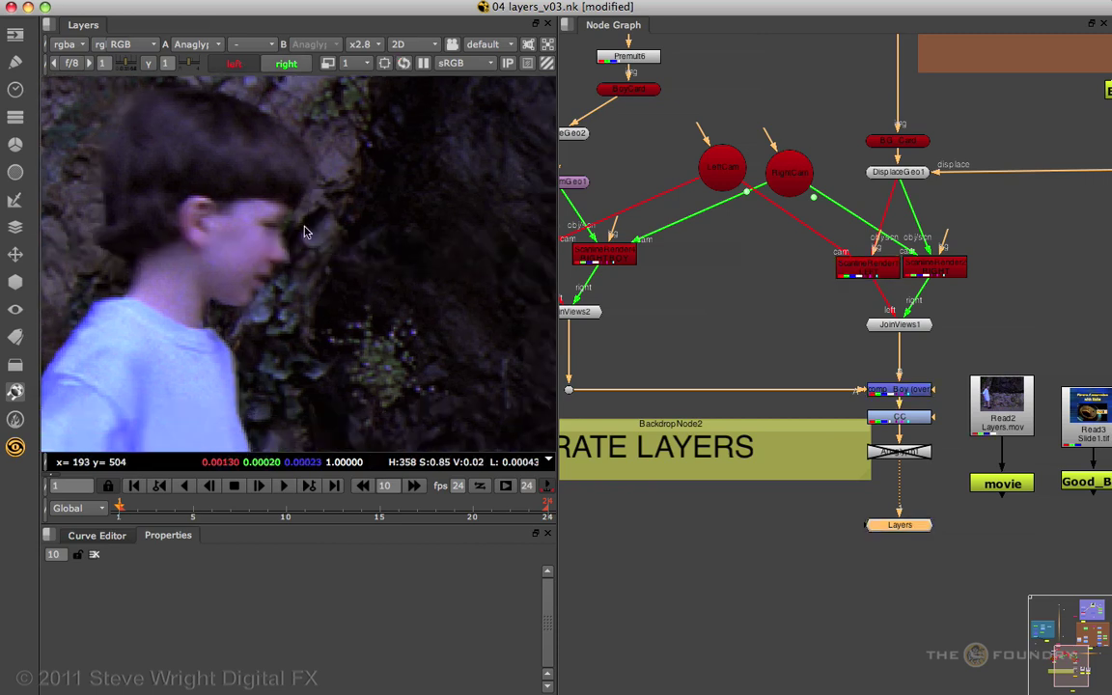
pyautogui.click(294, 67)
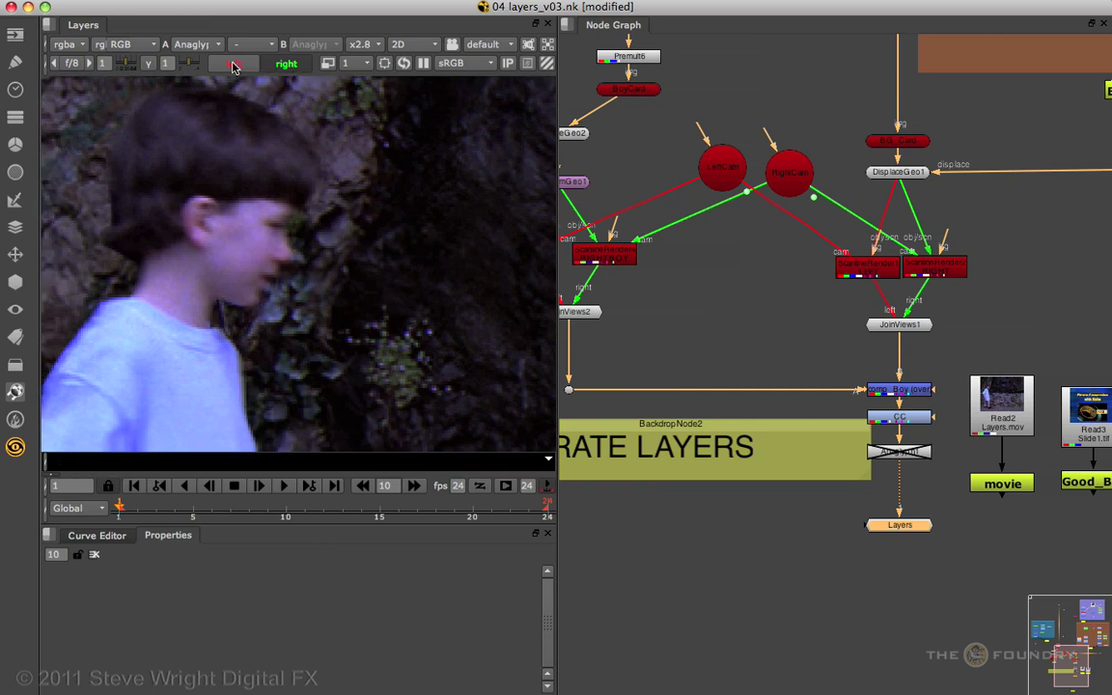
pyautogui.click(233, 65)
pyautogui.click(286, 68)
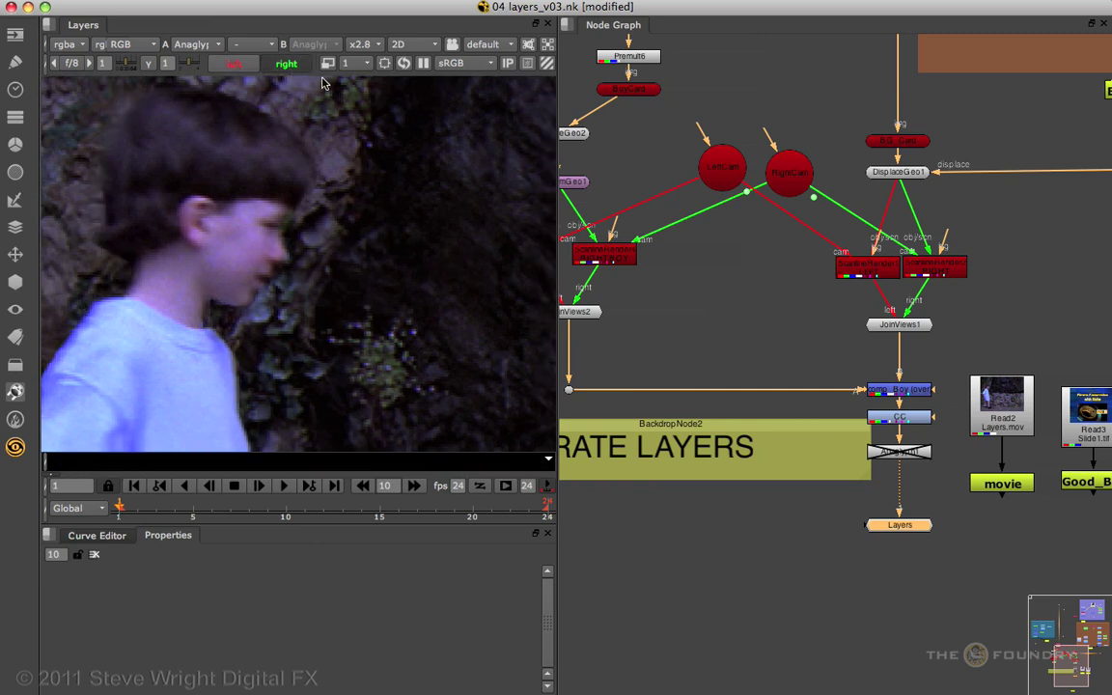